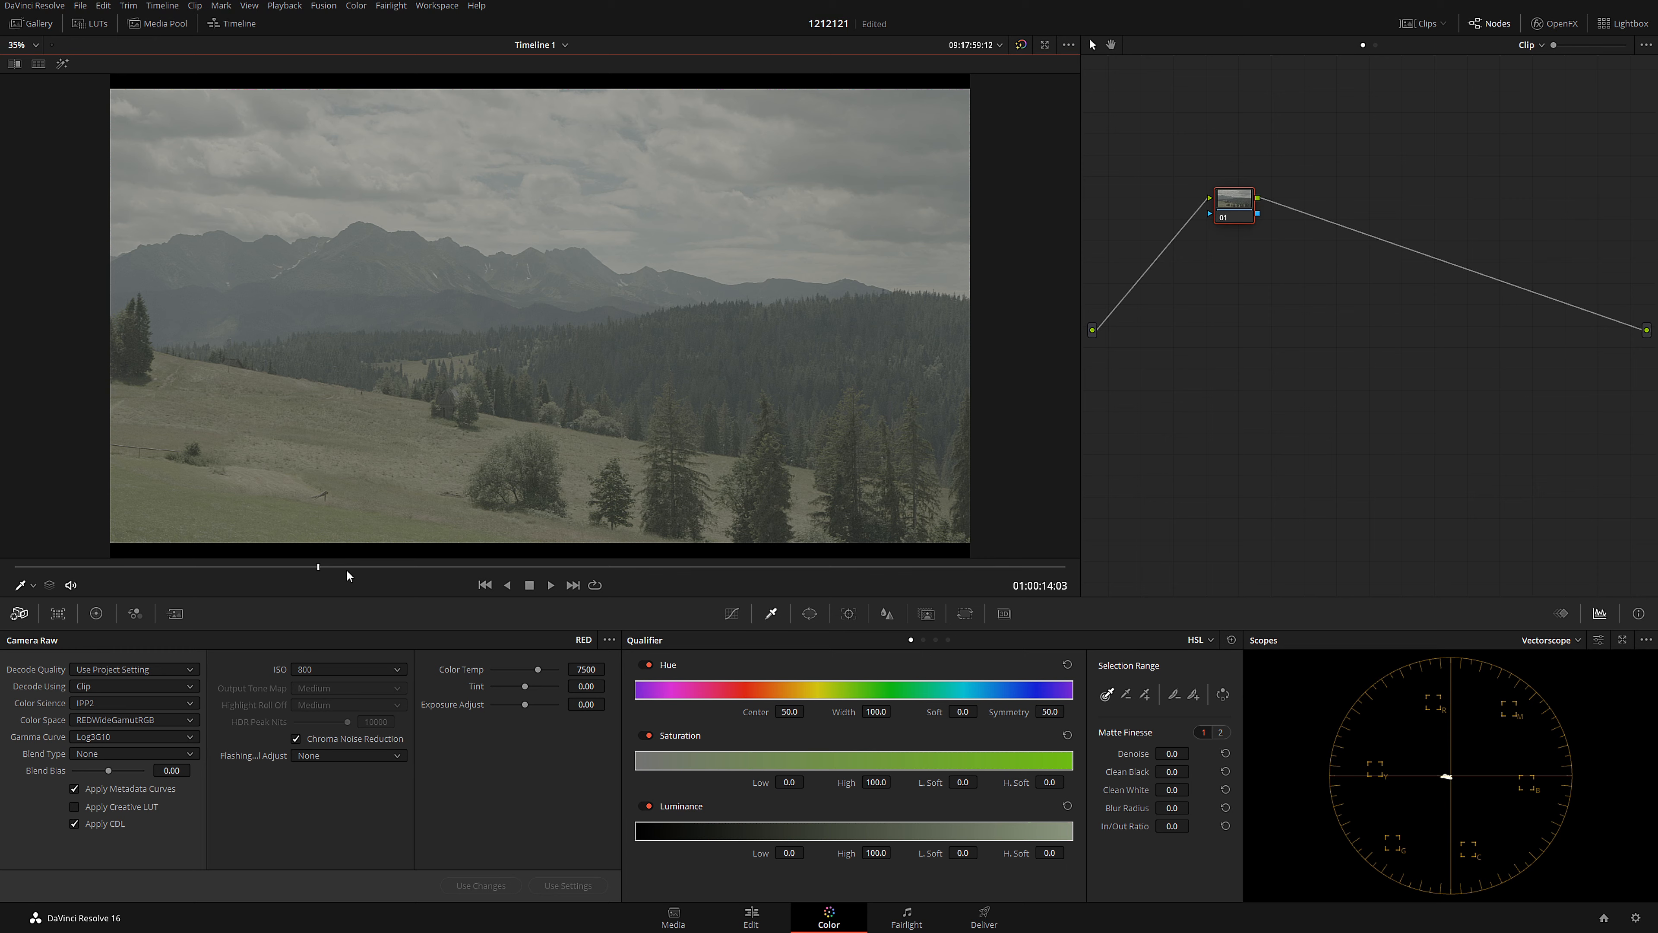
- Add a second serial node and apply the first LOG3G10 LUT from the ORIGAMI RED IPP2 LOG3g10 folder to it
left_click(96, 614)
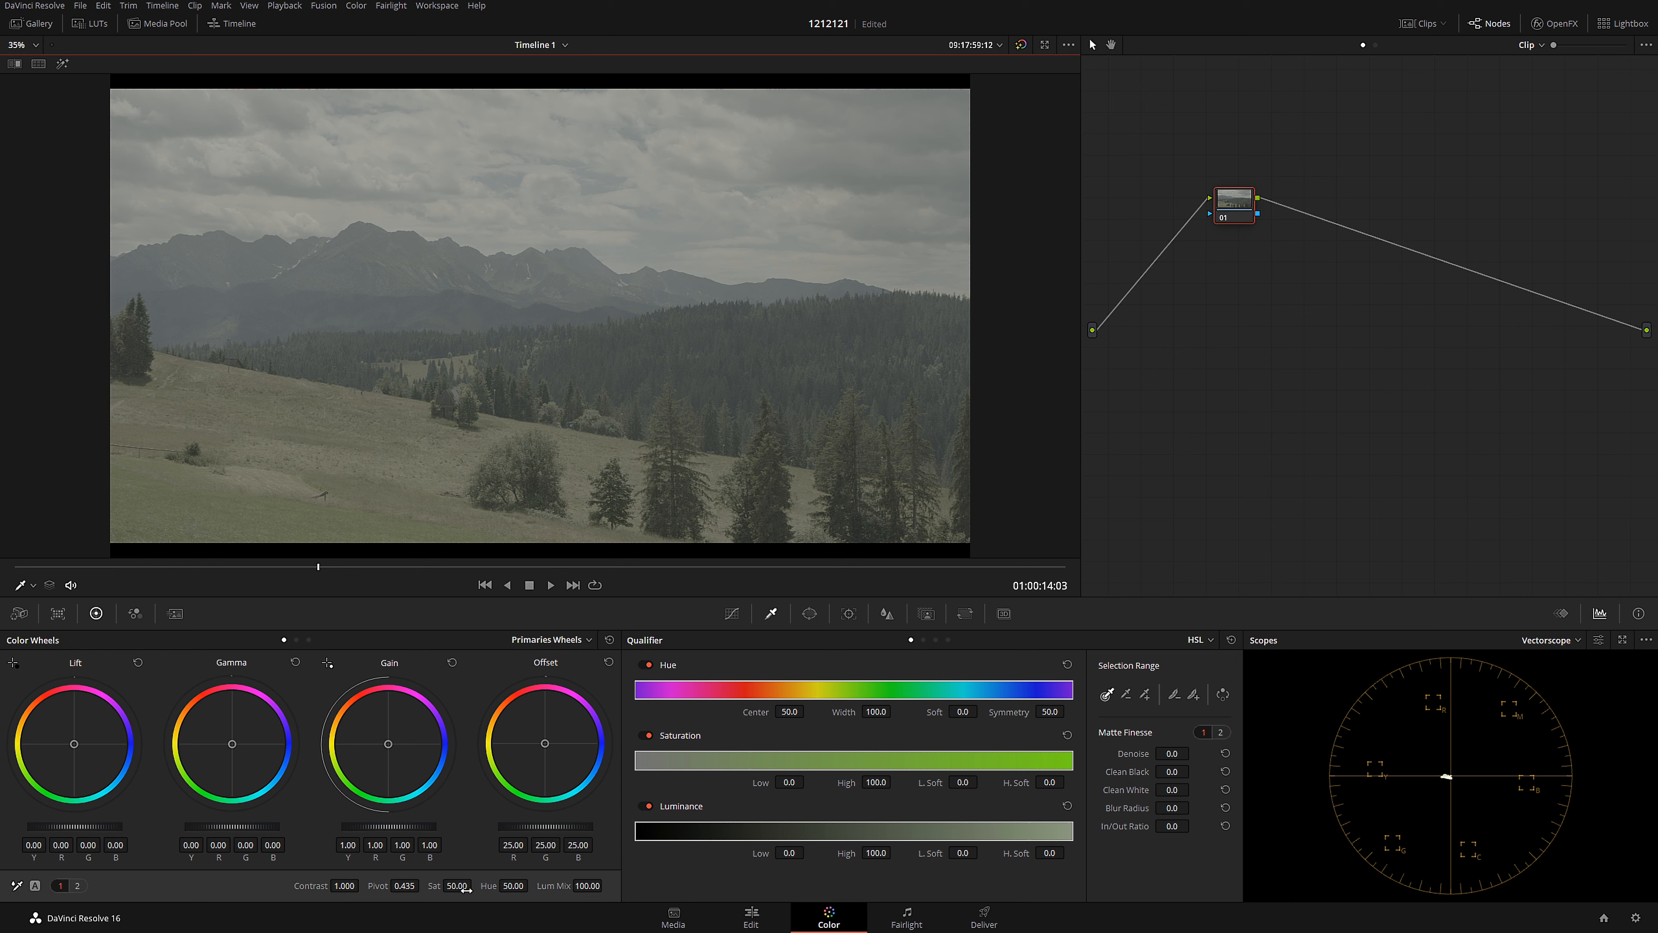
left_click_drag(1239, 204, 1180, 278)
key("alt+s")
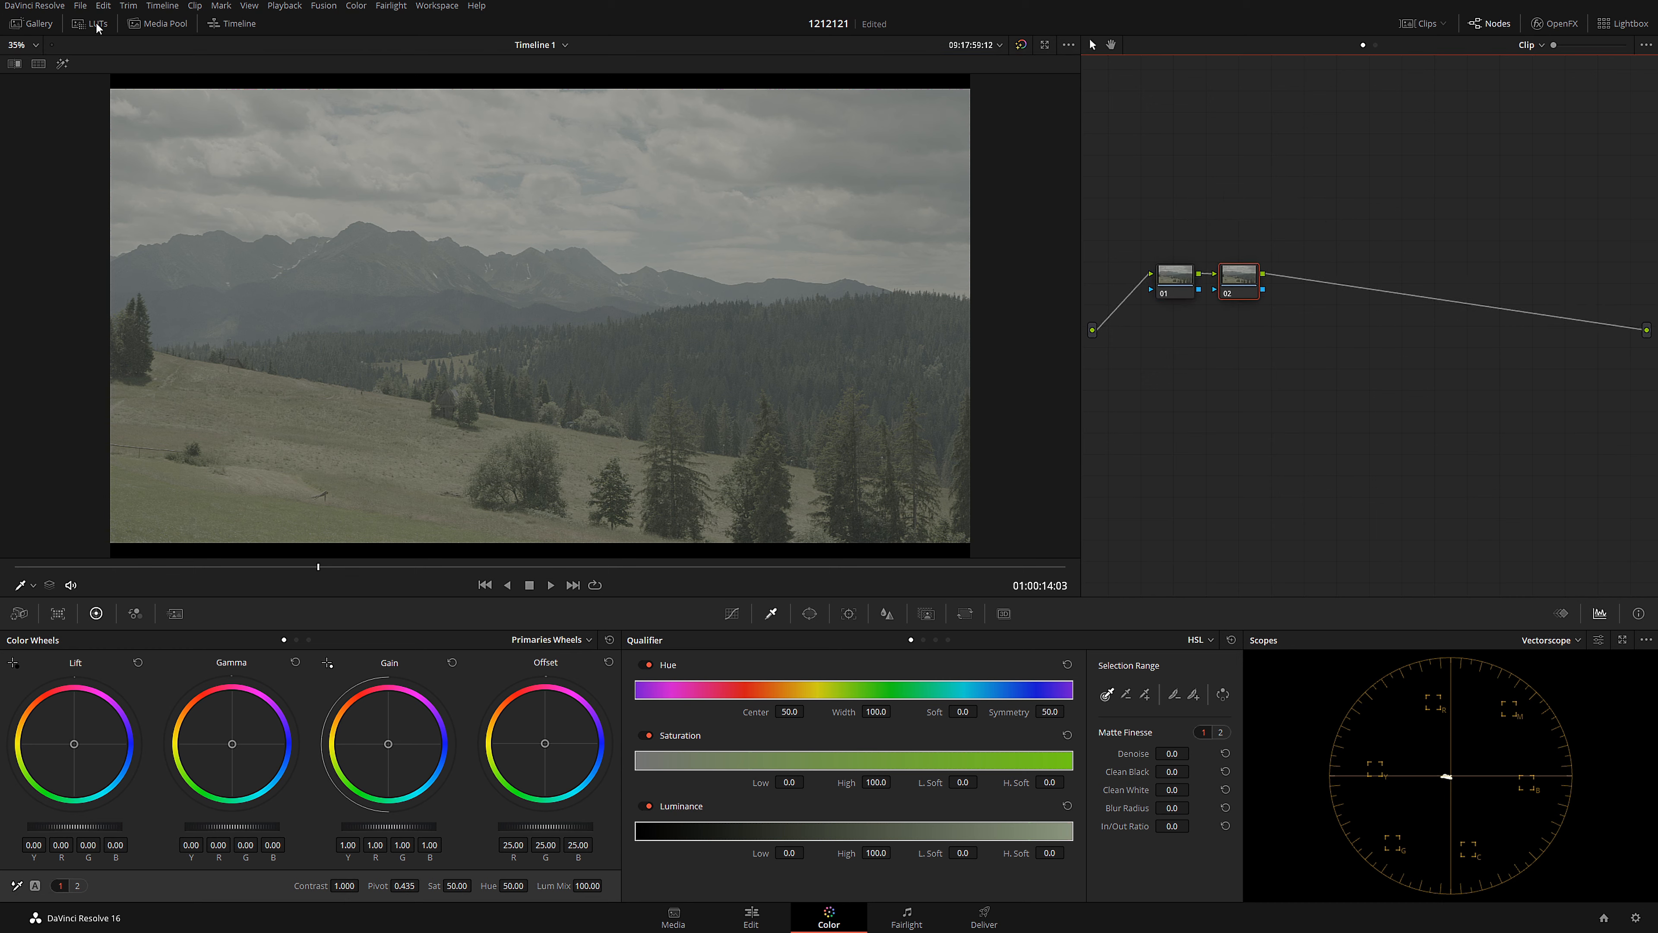
left_click(95, 25)
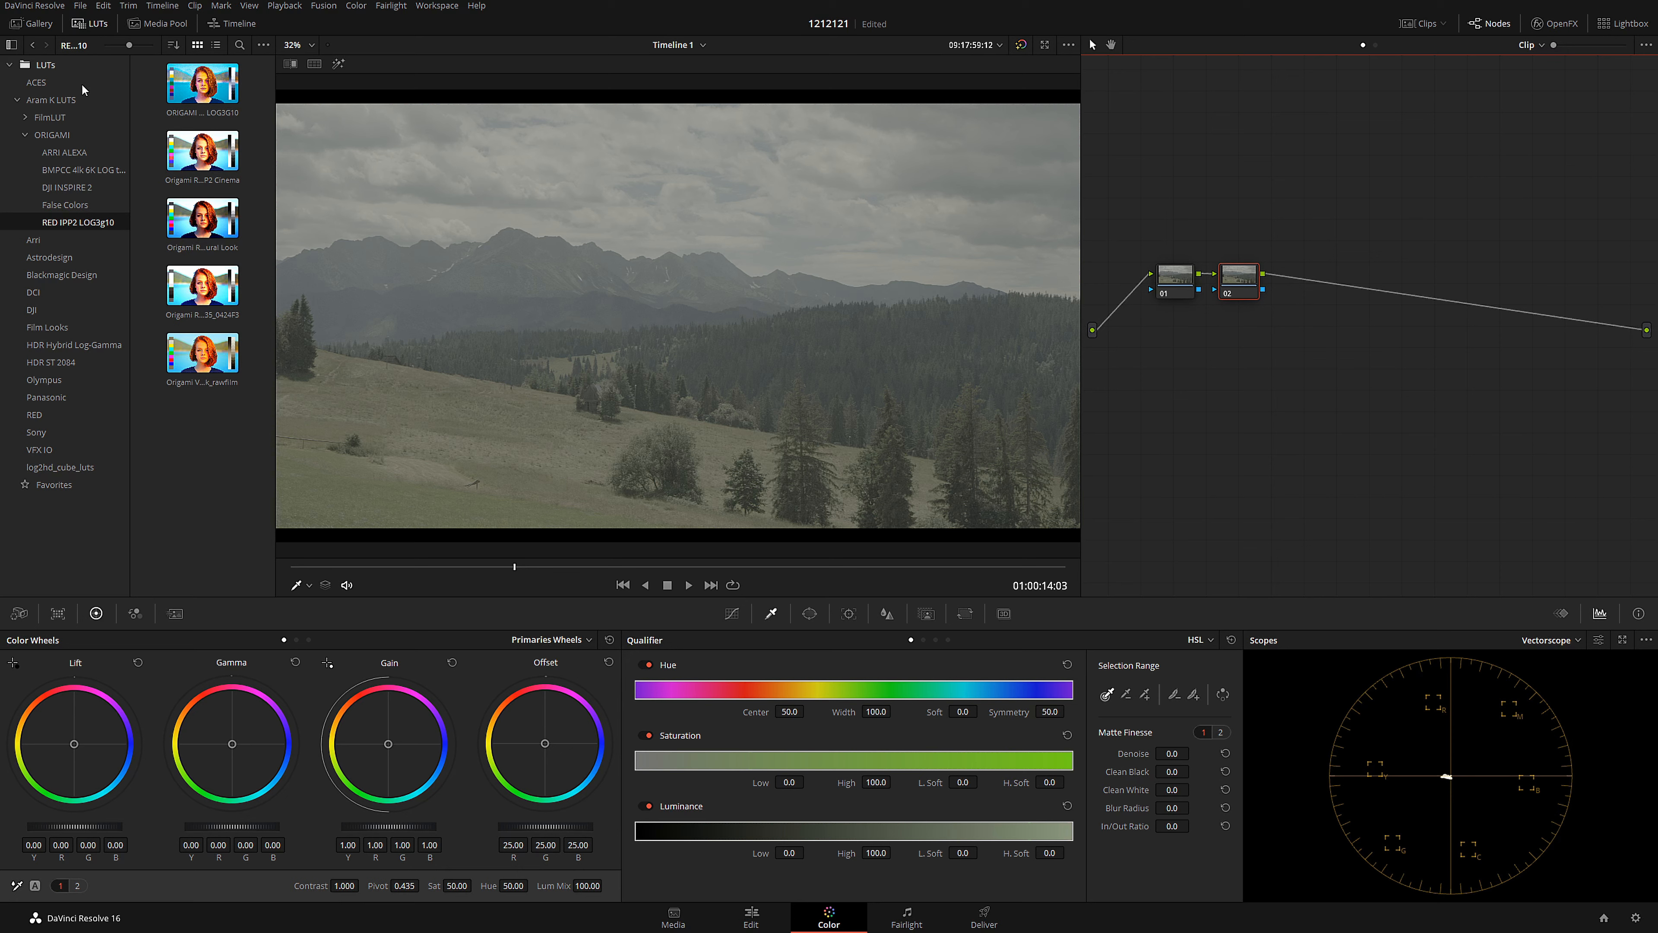
left_click_drag(206, 85, 1250, 278)
left_click(95, 24)
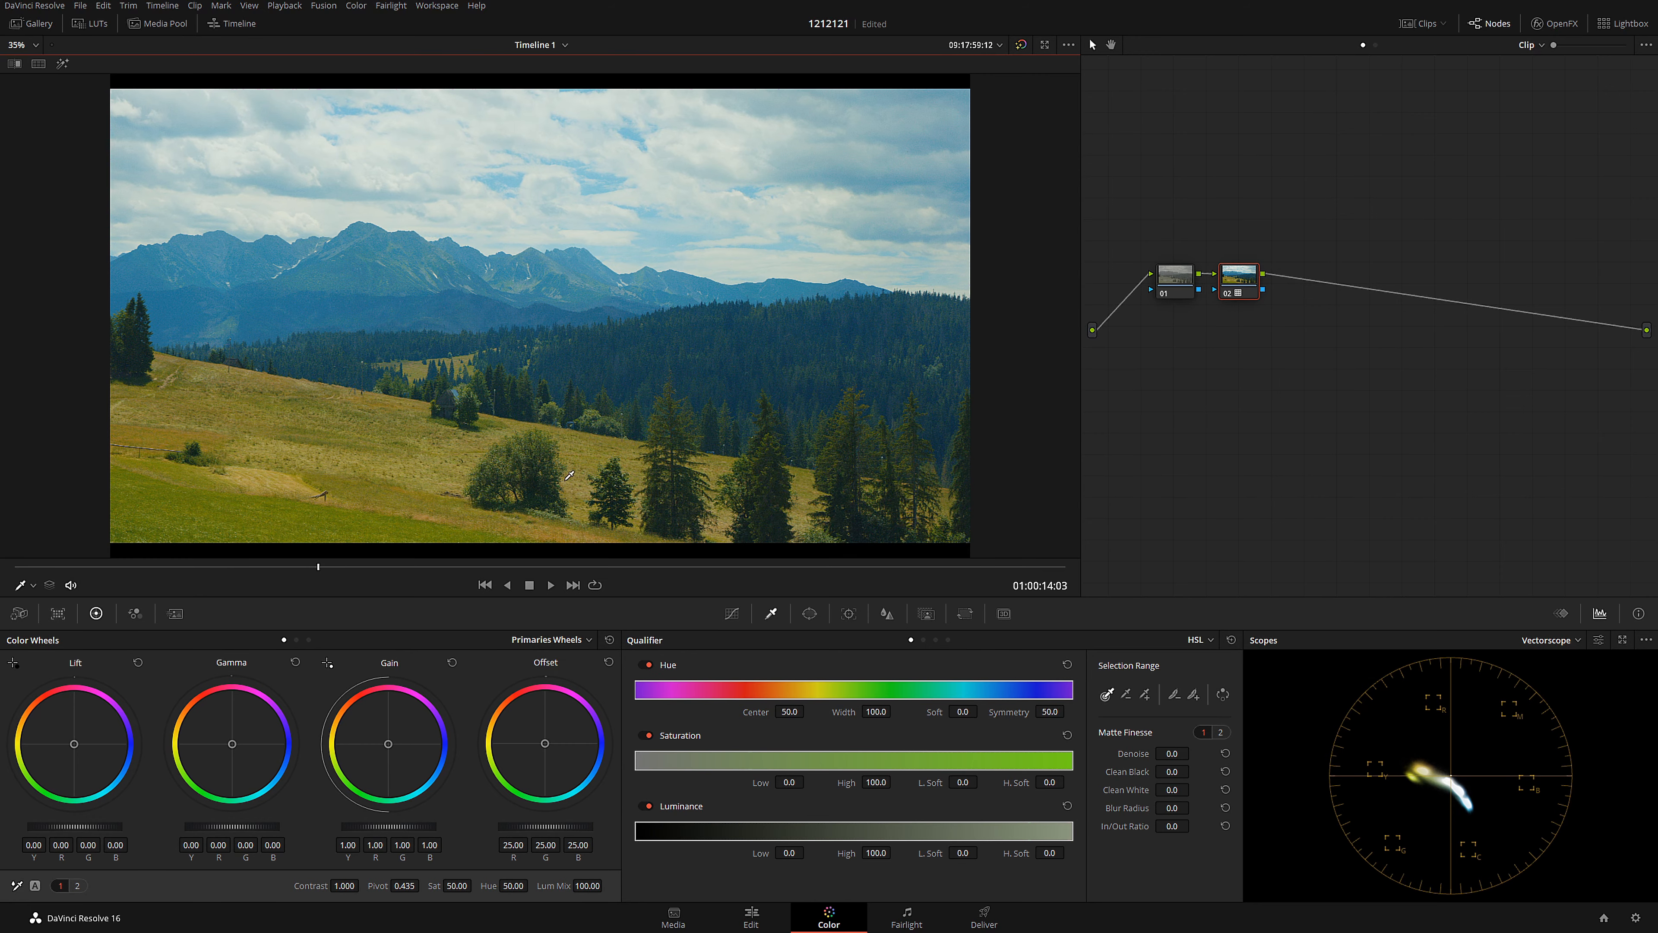
- Examine the graded mountain landscape and its camera movement by scrubbing through the clip, including in an enlarged viewer
left_click(485, 567)
mouse_move(485, 568)
left_mouse_down()
mouse_move(941, 544)
mouse_move(488, 566)
left_mouse_up()
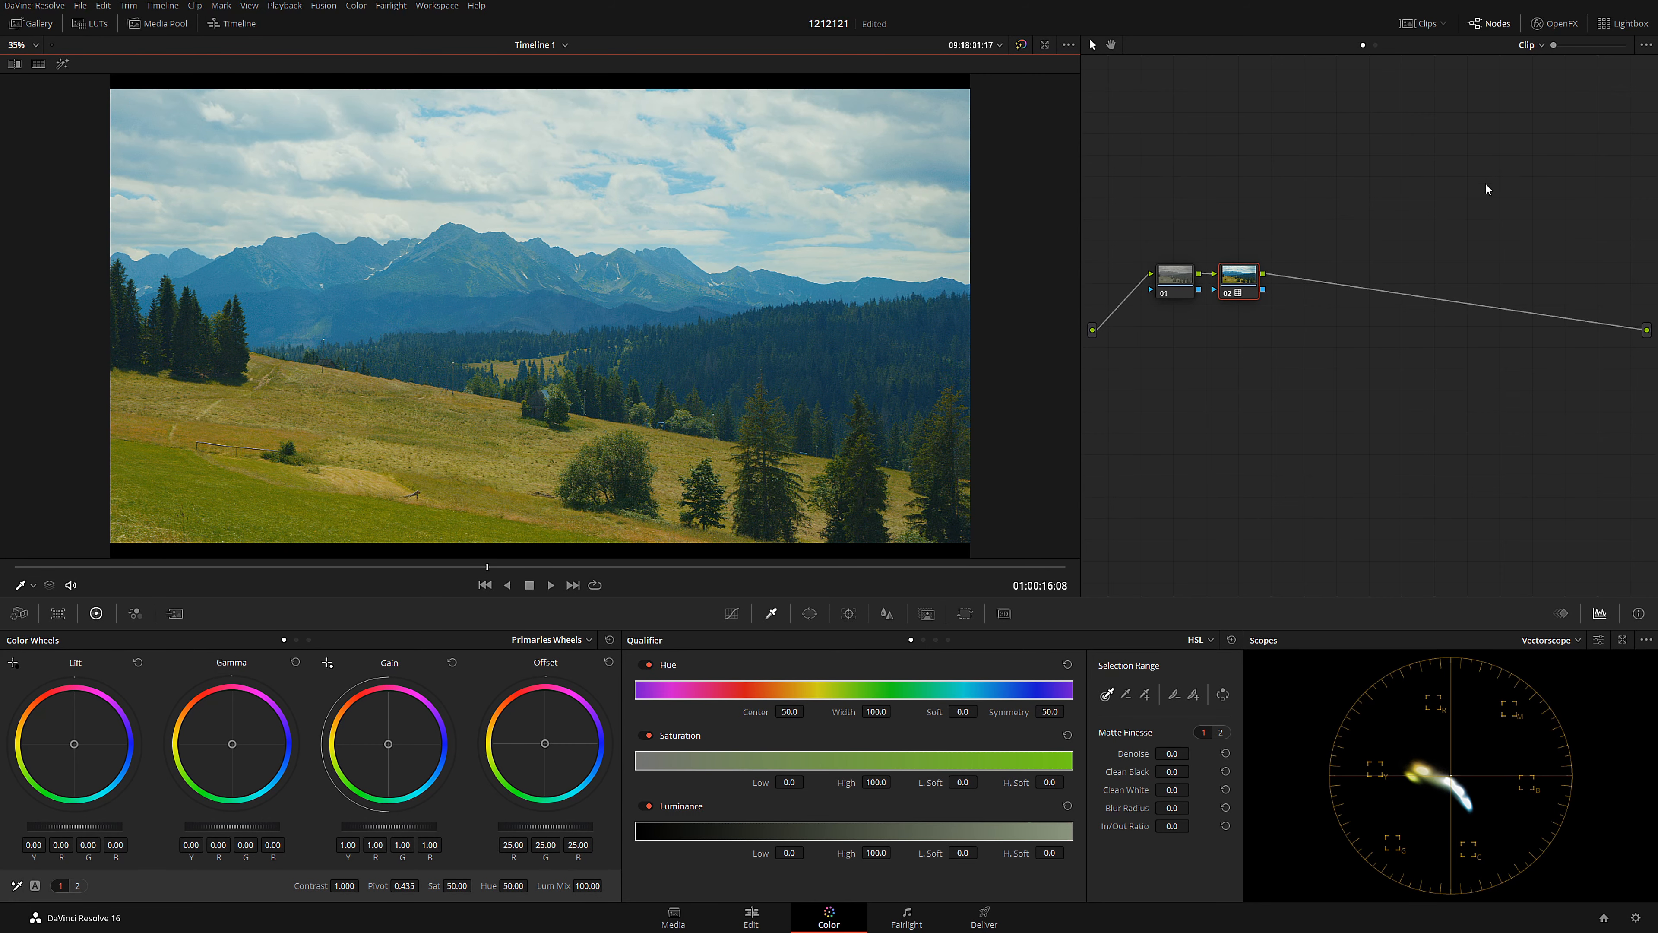
left_click(1477, 23)
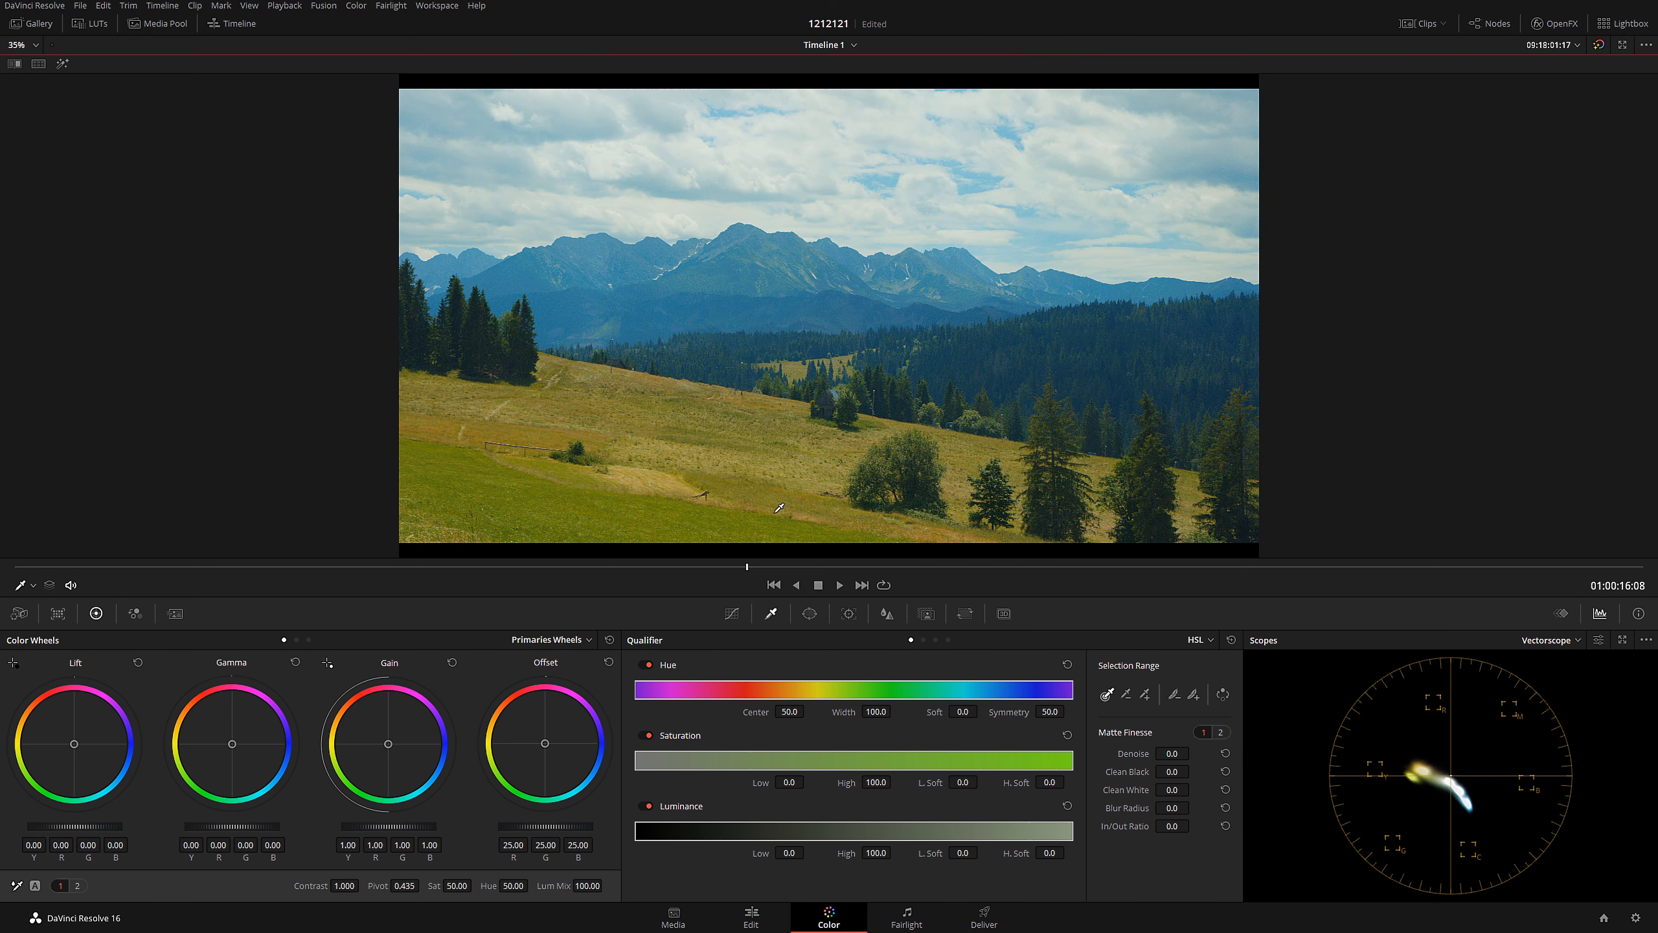
left_click_drag(688, 566, 356, 567)
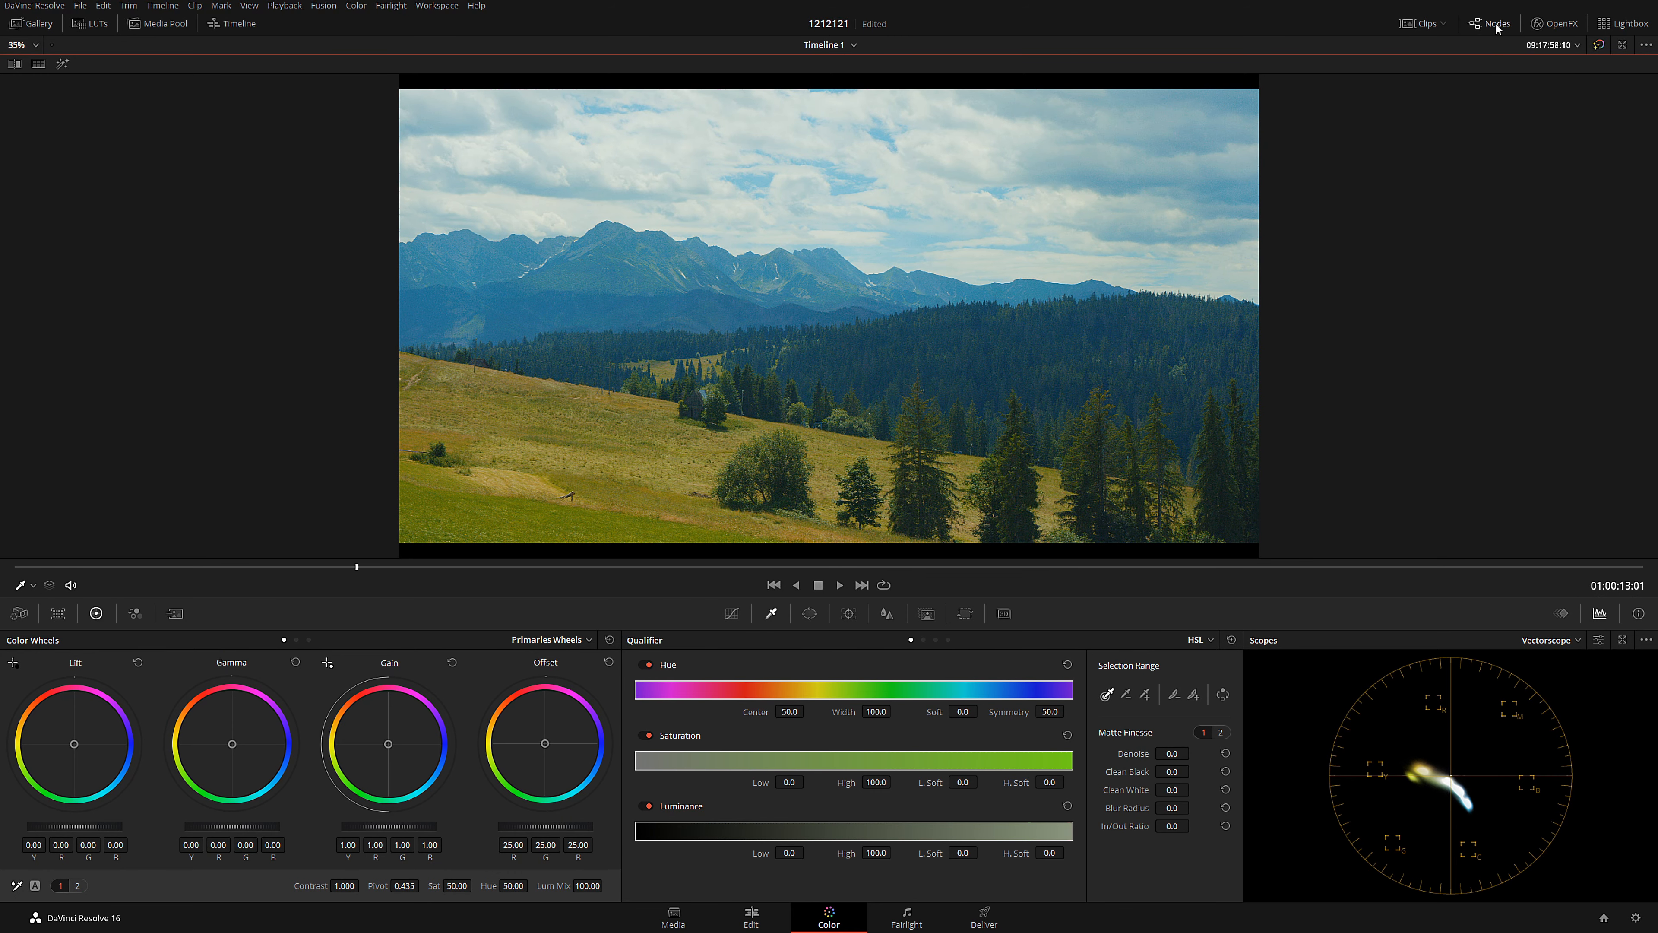
left_click(1494, 25)
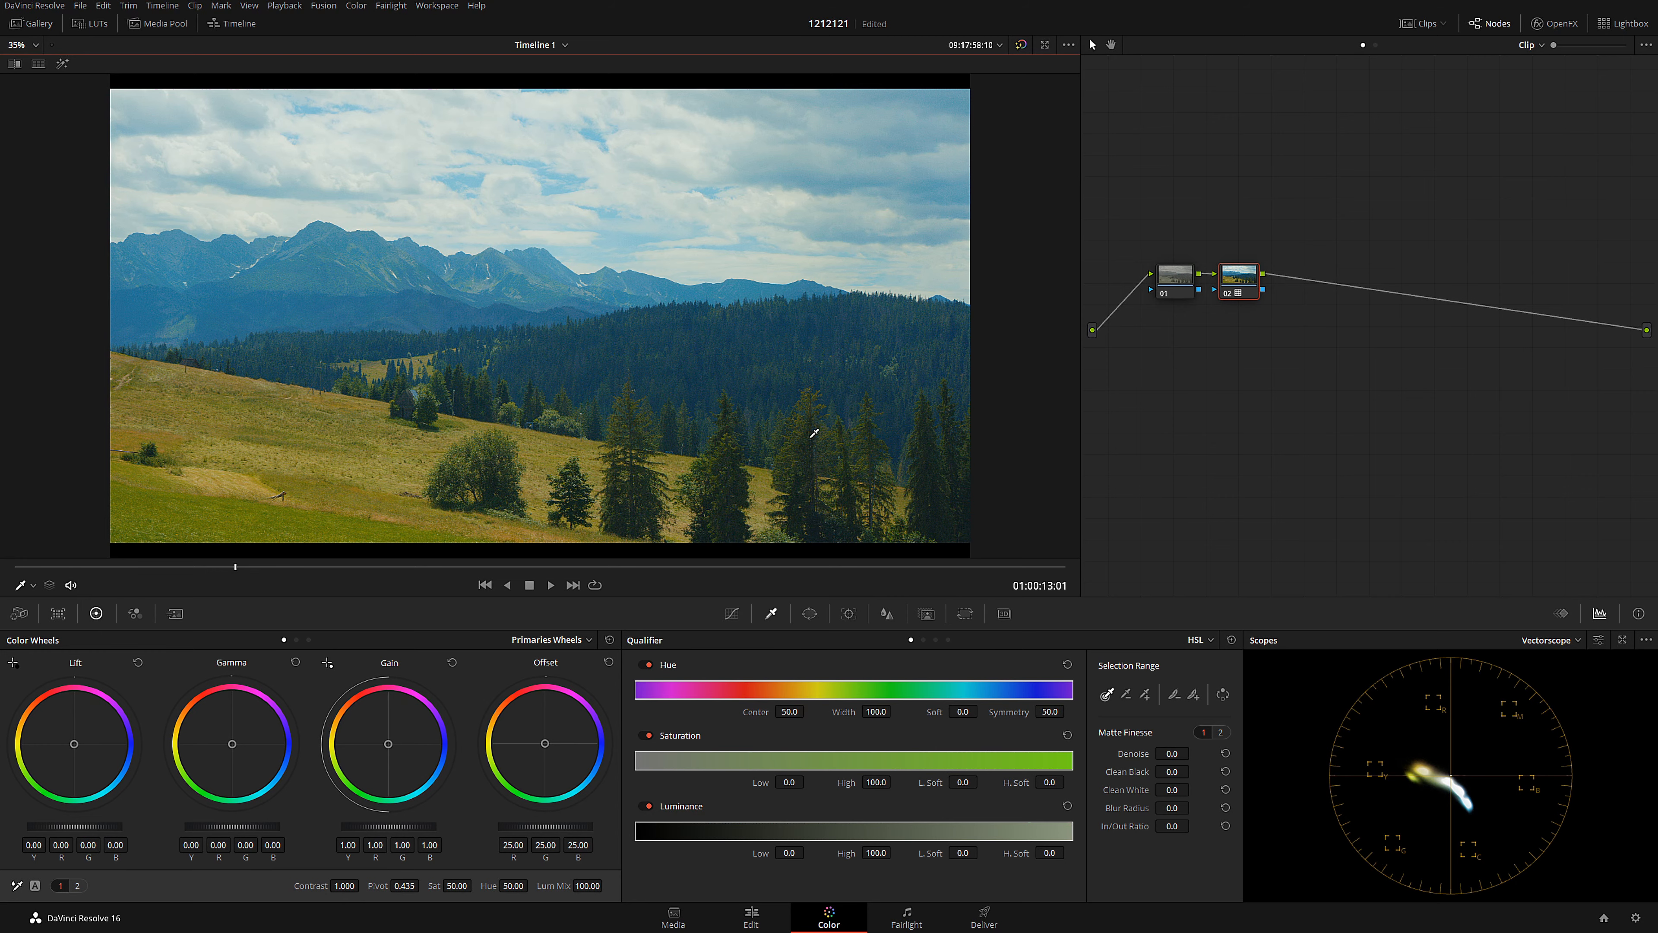
left_click(810, 613)
left_click(308, 567)
left_click_drag(296, 579, 14, 580)
left_click_drag(665, 568, 1033, 567)
- Limit the window tracker's analysis to pan and tilt by disabling Perspective 3D, Rotate and Zoom
left_click(848, 613)
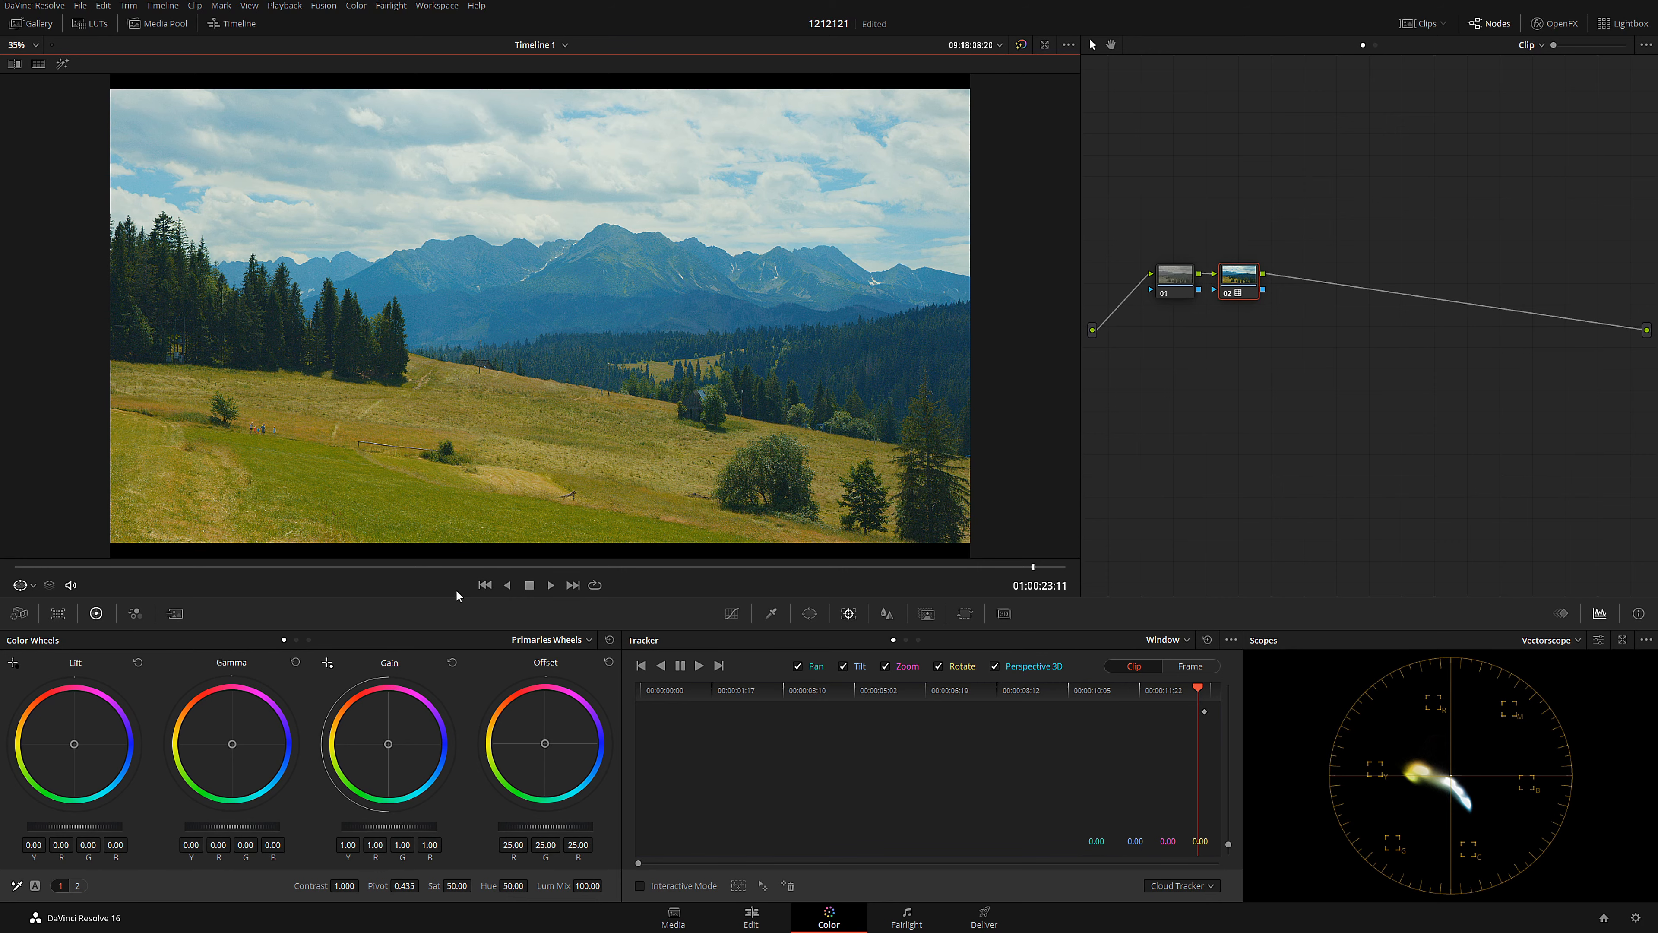
left_click_drag(223, 568, 1007, 577)
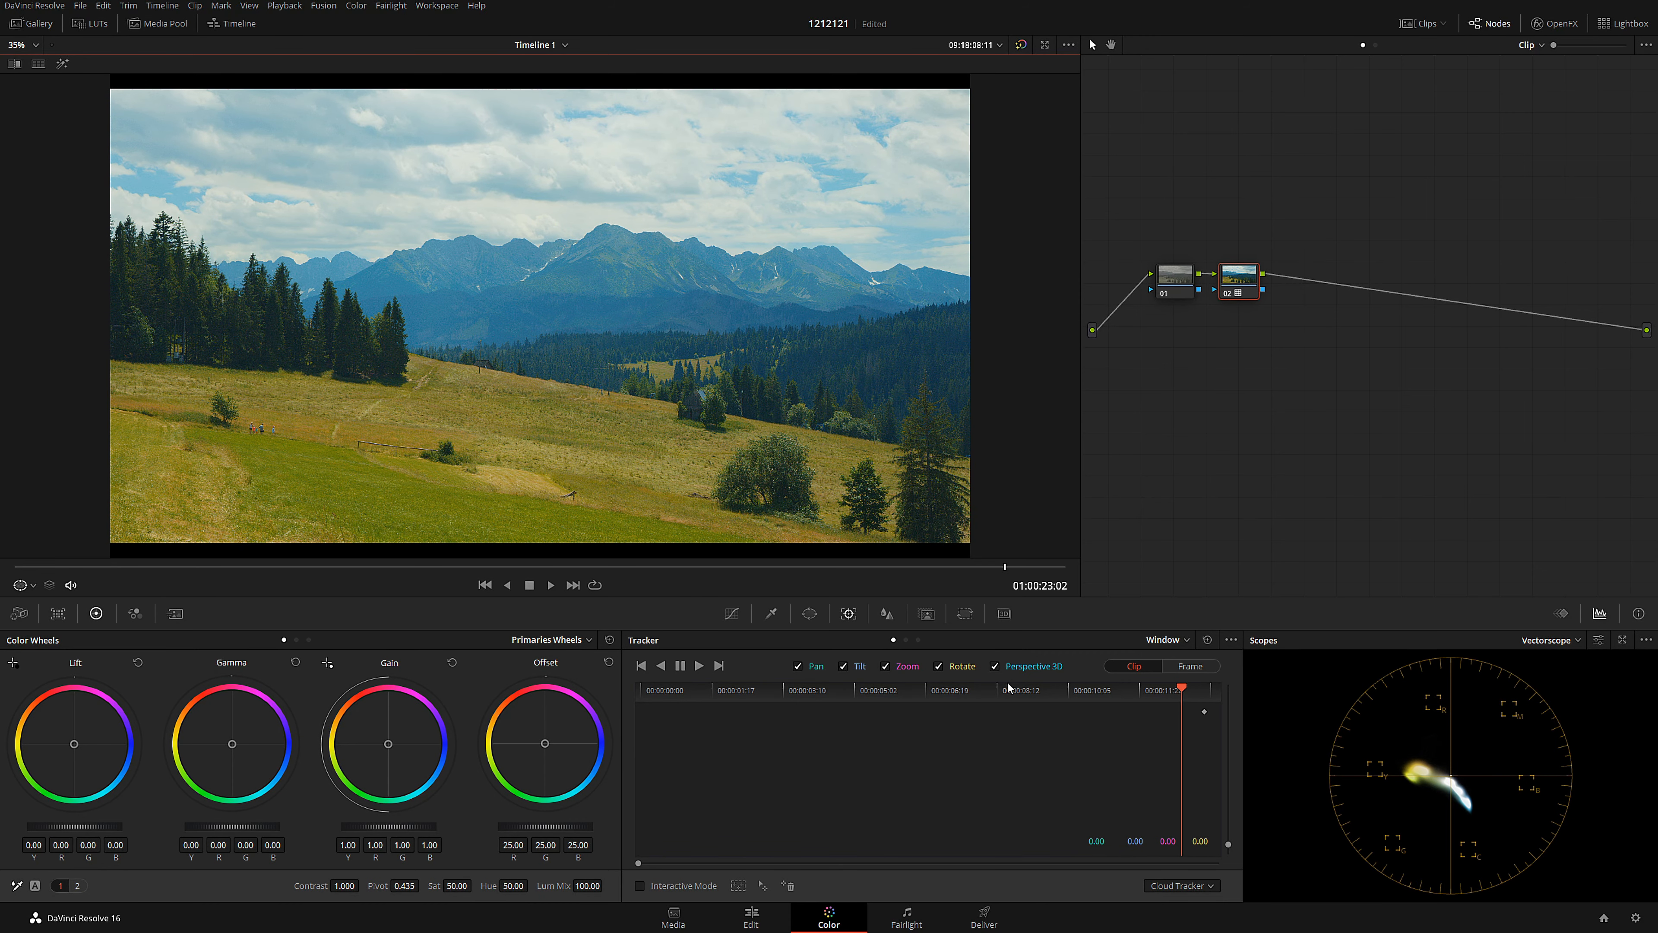
left_click(994, 665)
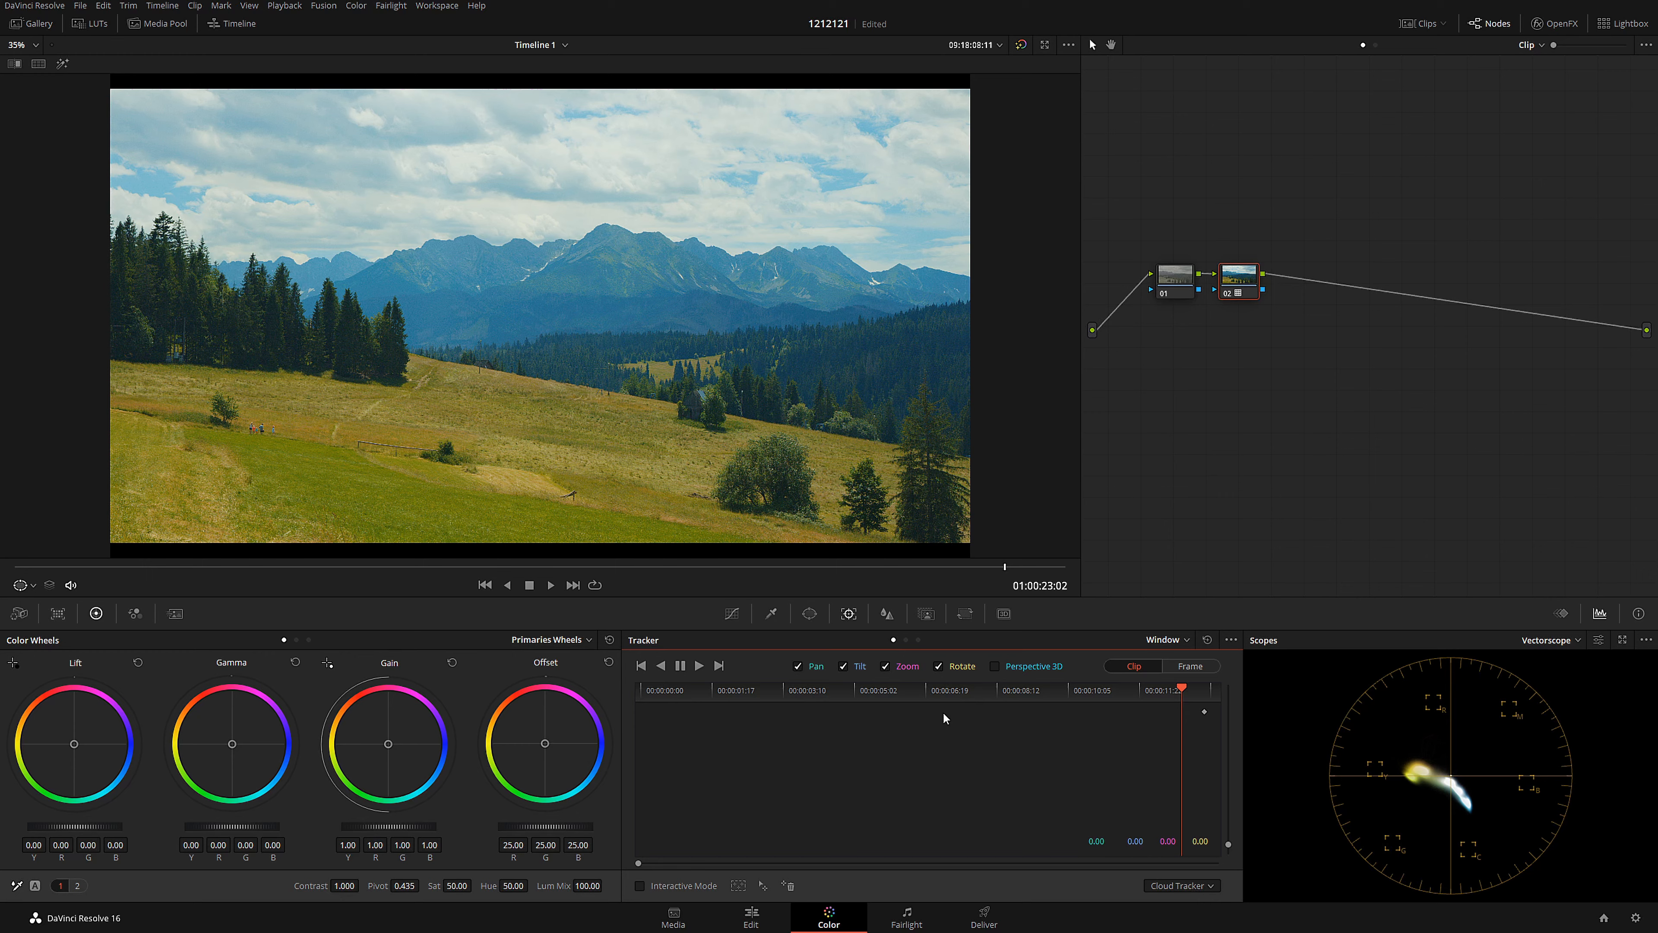
left_click(938, 666)
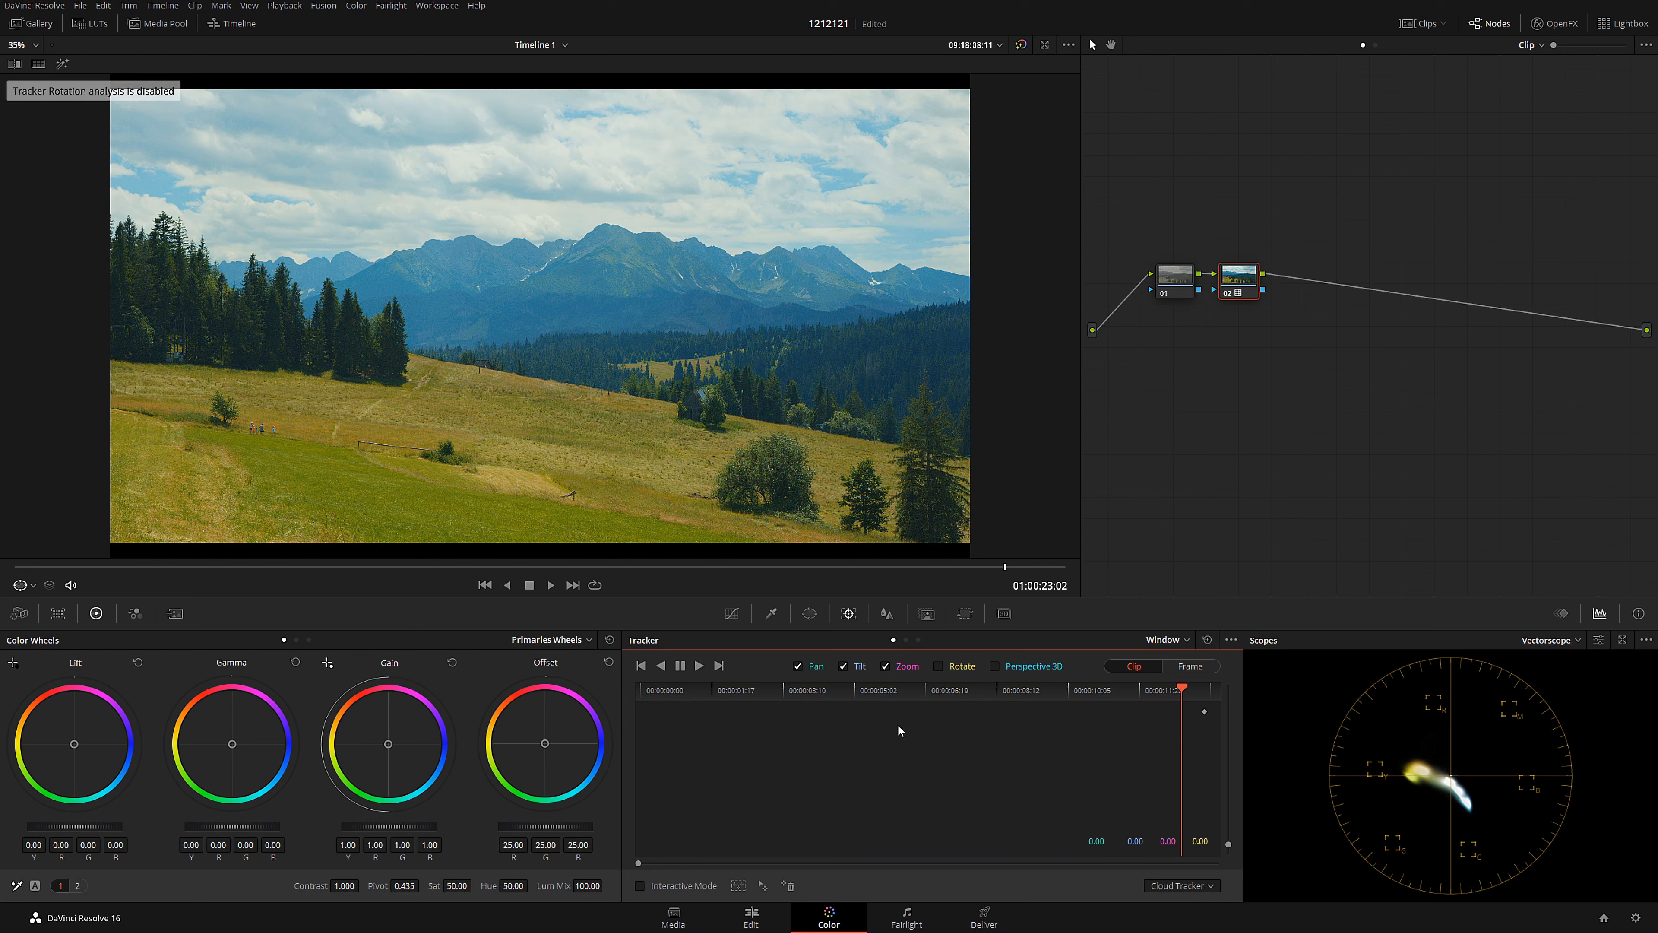
left_click(886, 666)
left_click_drag(470, 566, 978, 534)
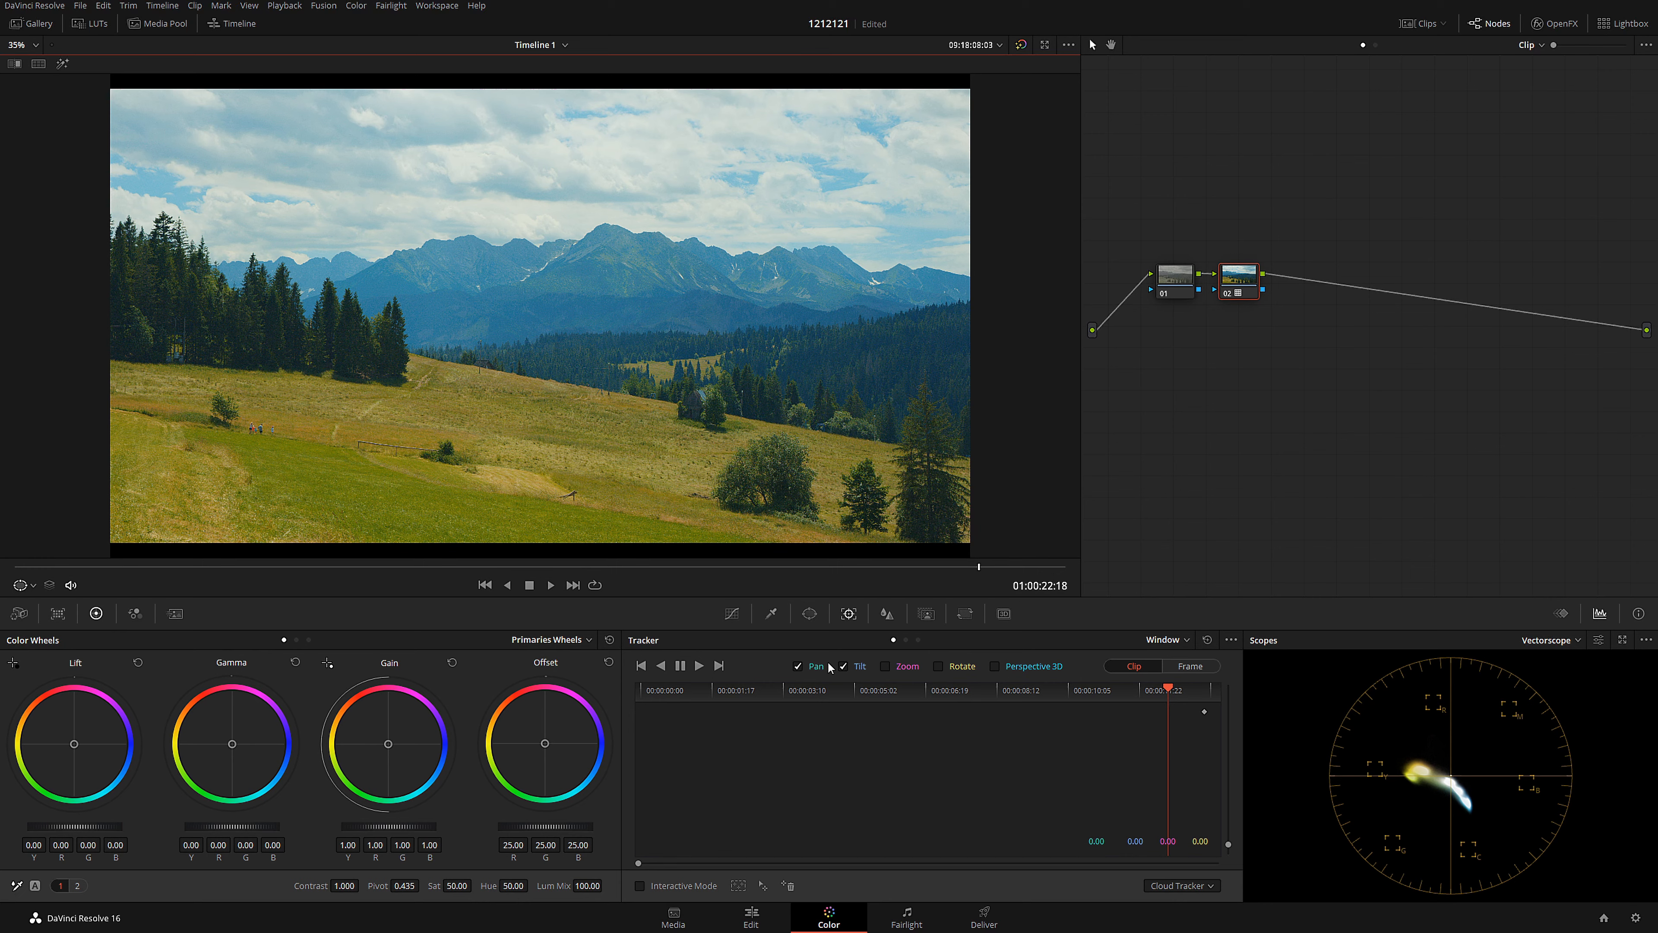
- Add a third serial node and draw a closed Curve window around the grassy hillside, extending beyond the frame edges
key("alt+s")
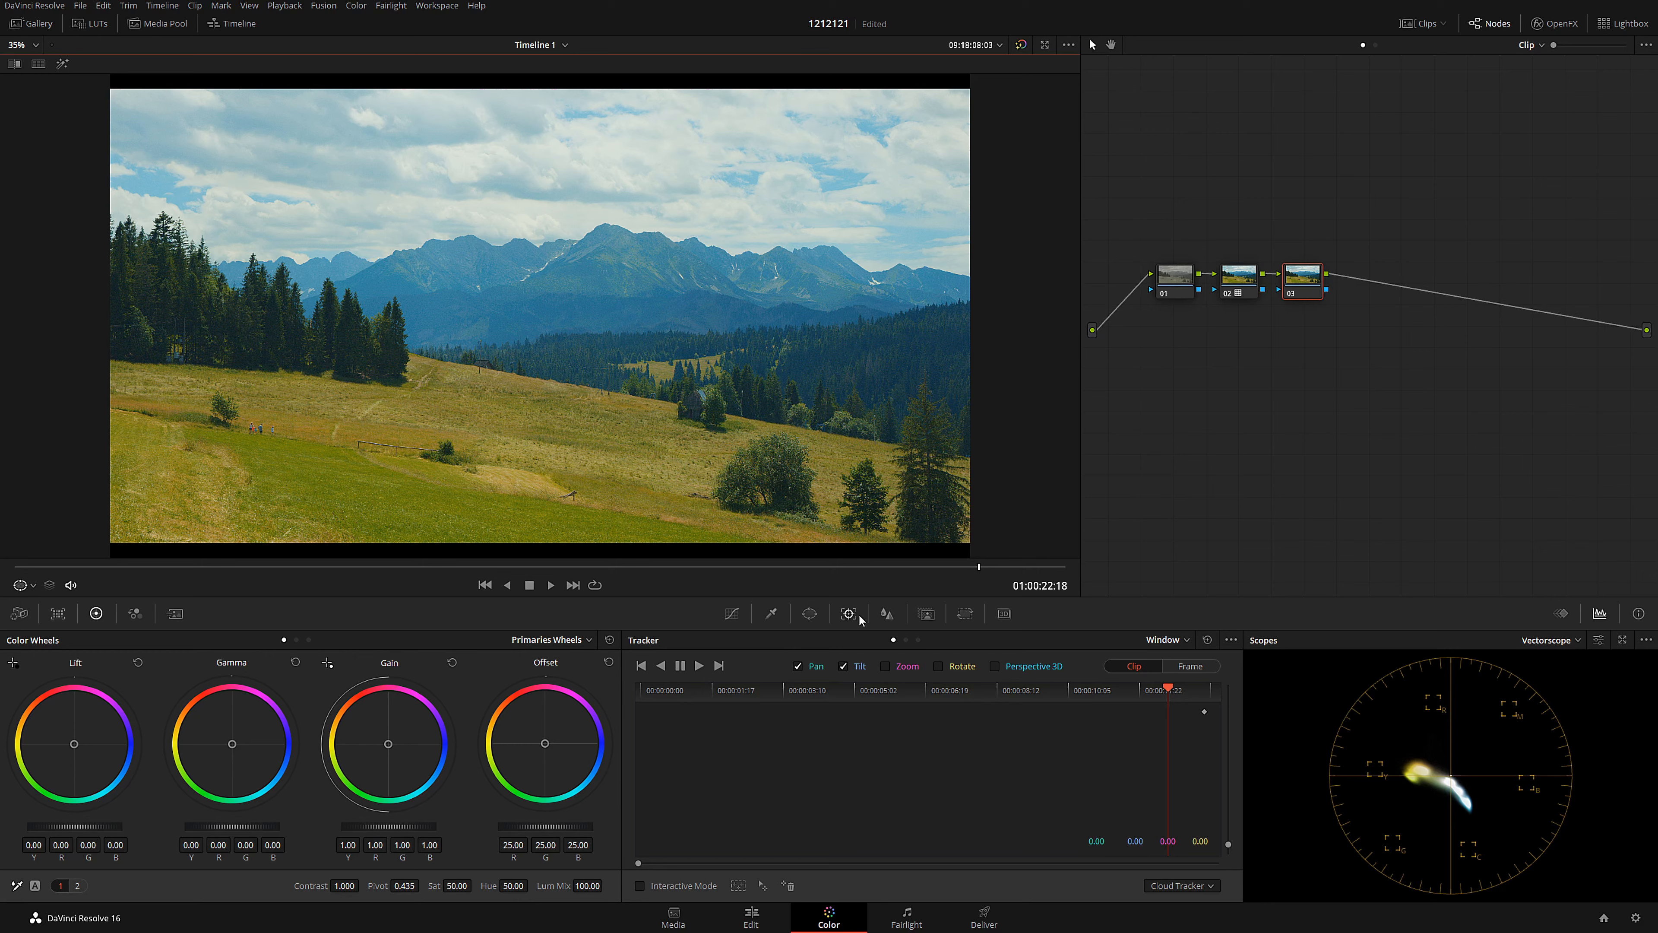
left_click(811, 614)
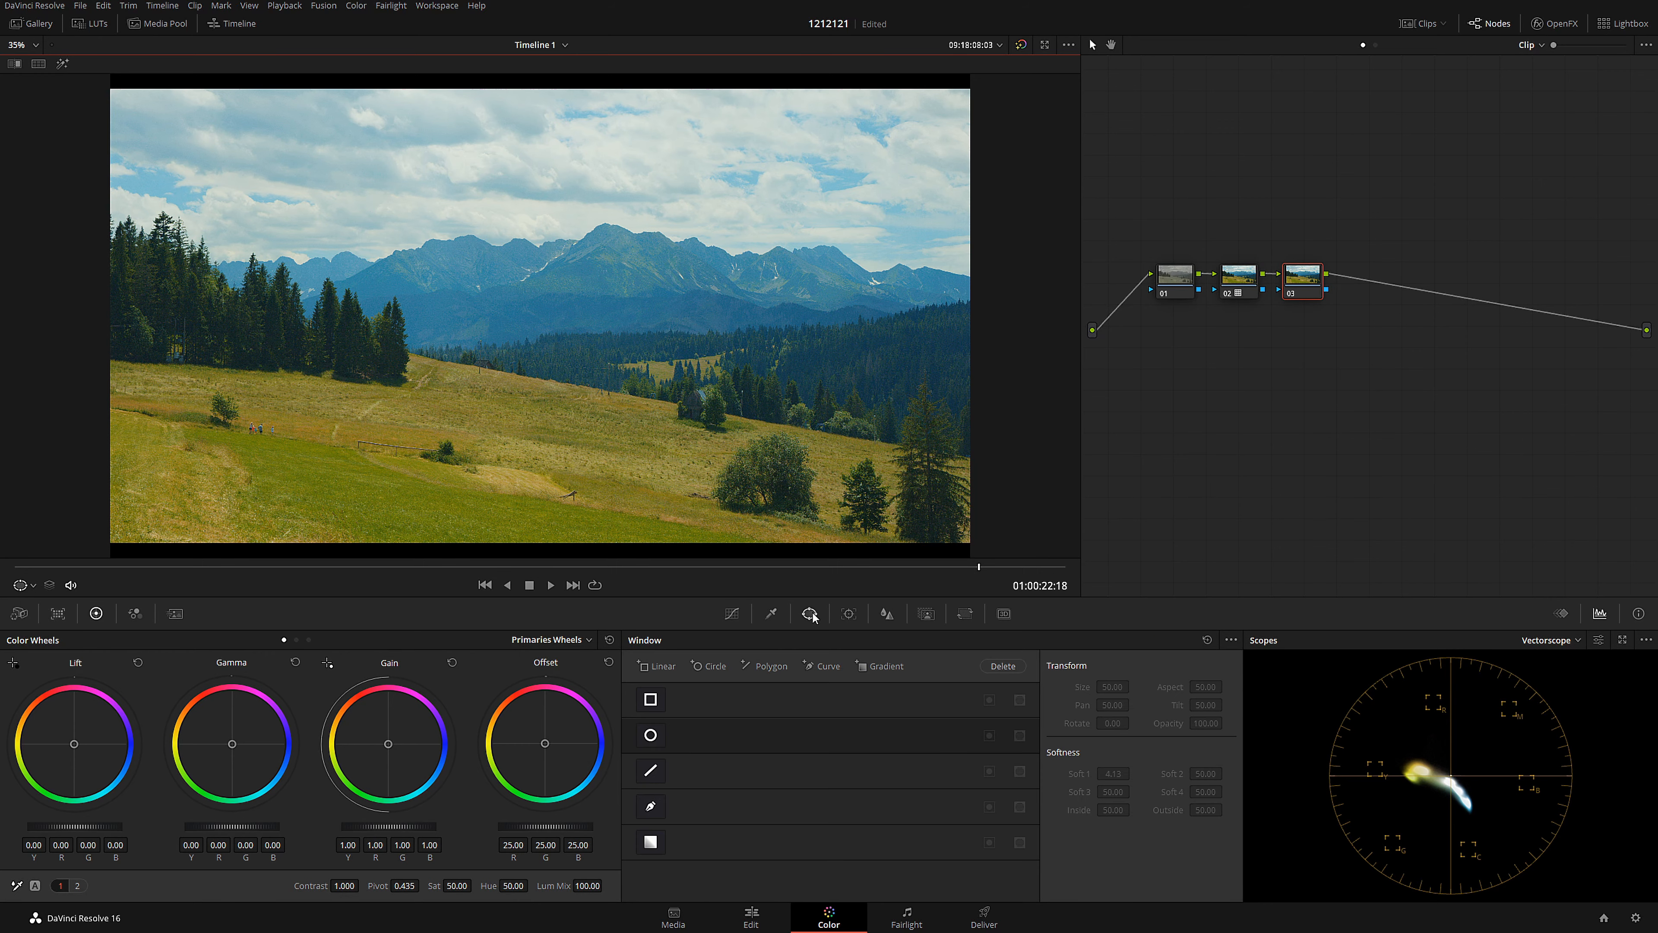
left_click(652, 809)
scroll(97, 381, "down", 2)
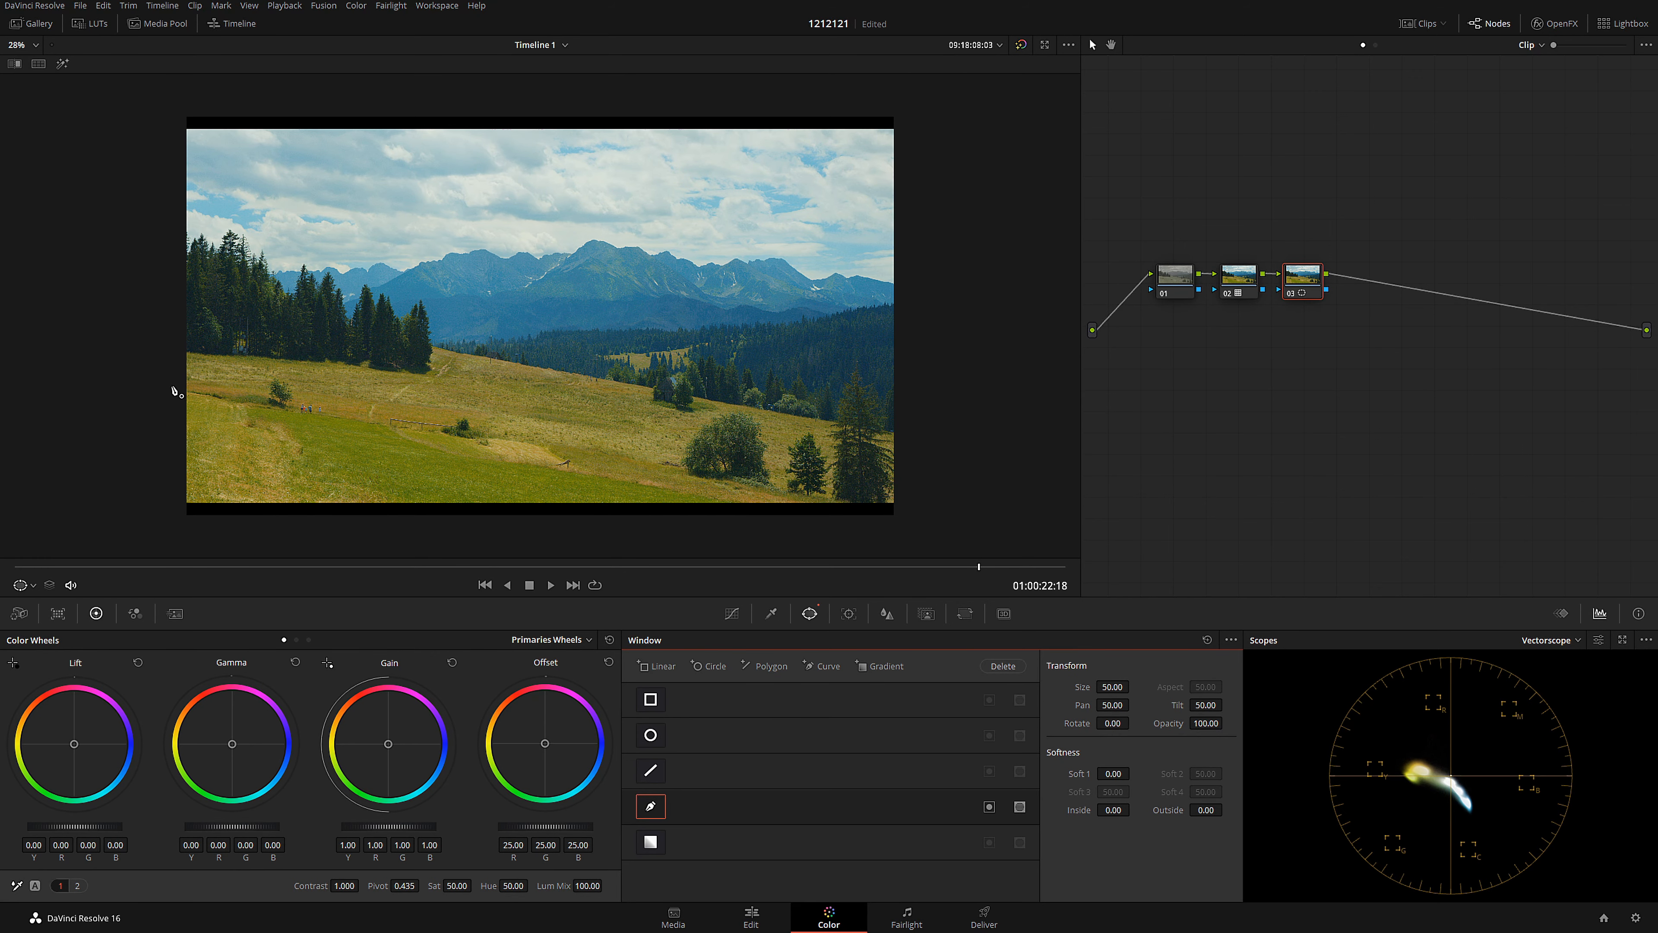
left_click(1049, 450)
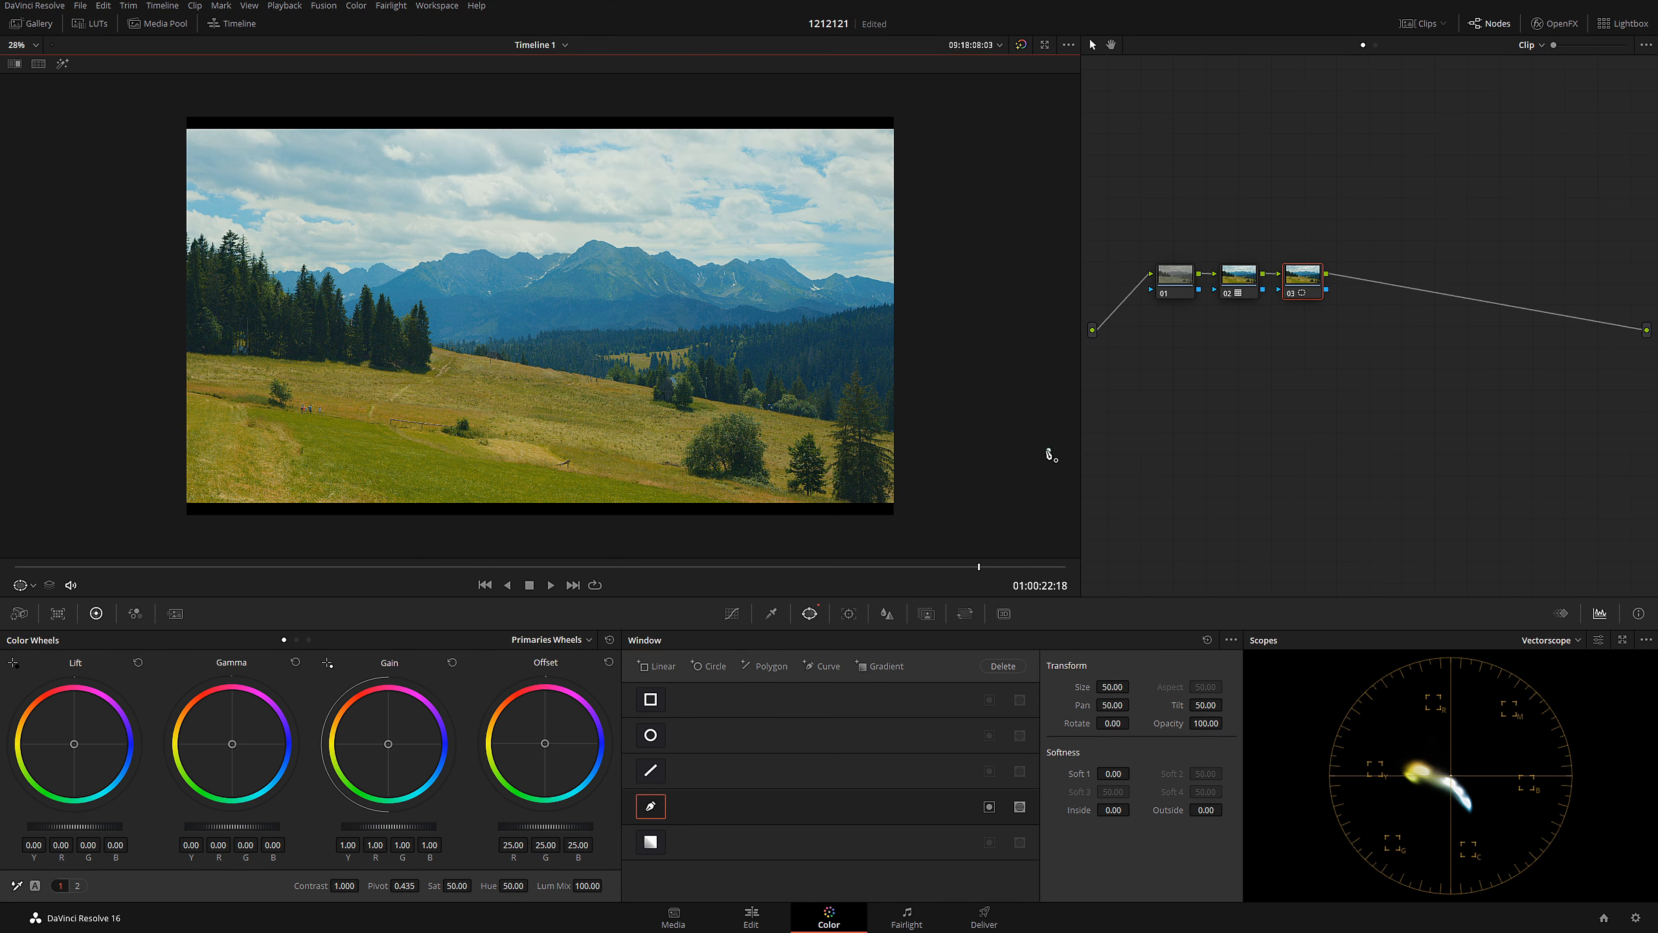
left_click(401, 318)
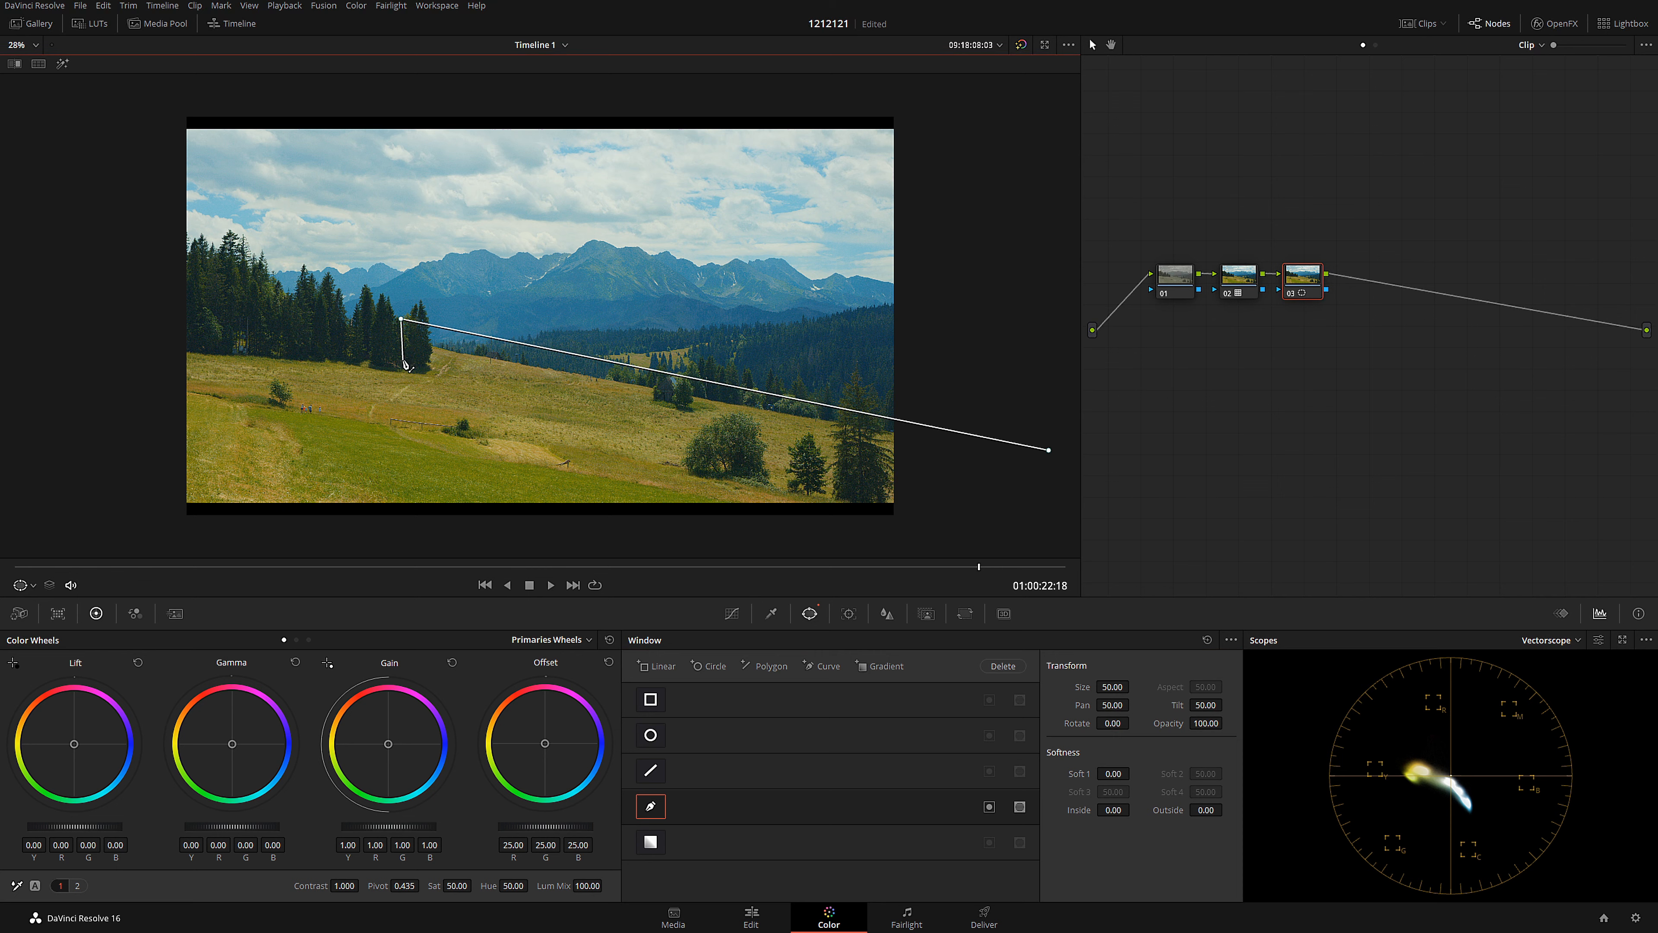
left_click(401, 356)
left_click(157, 318)
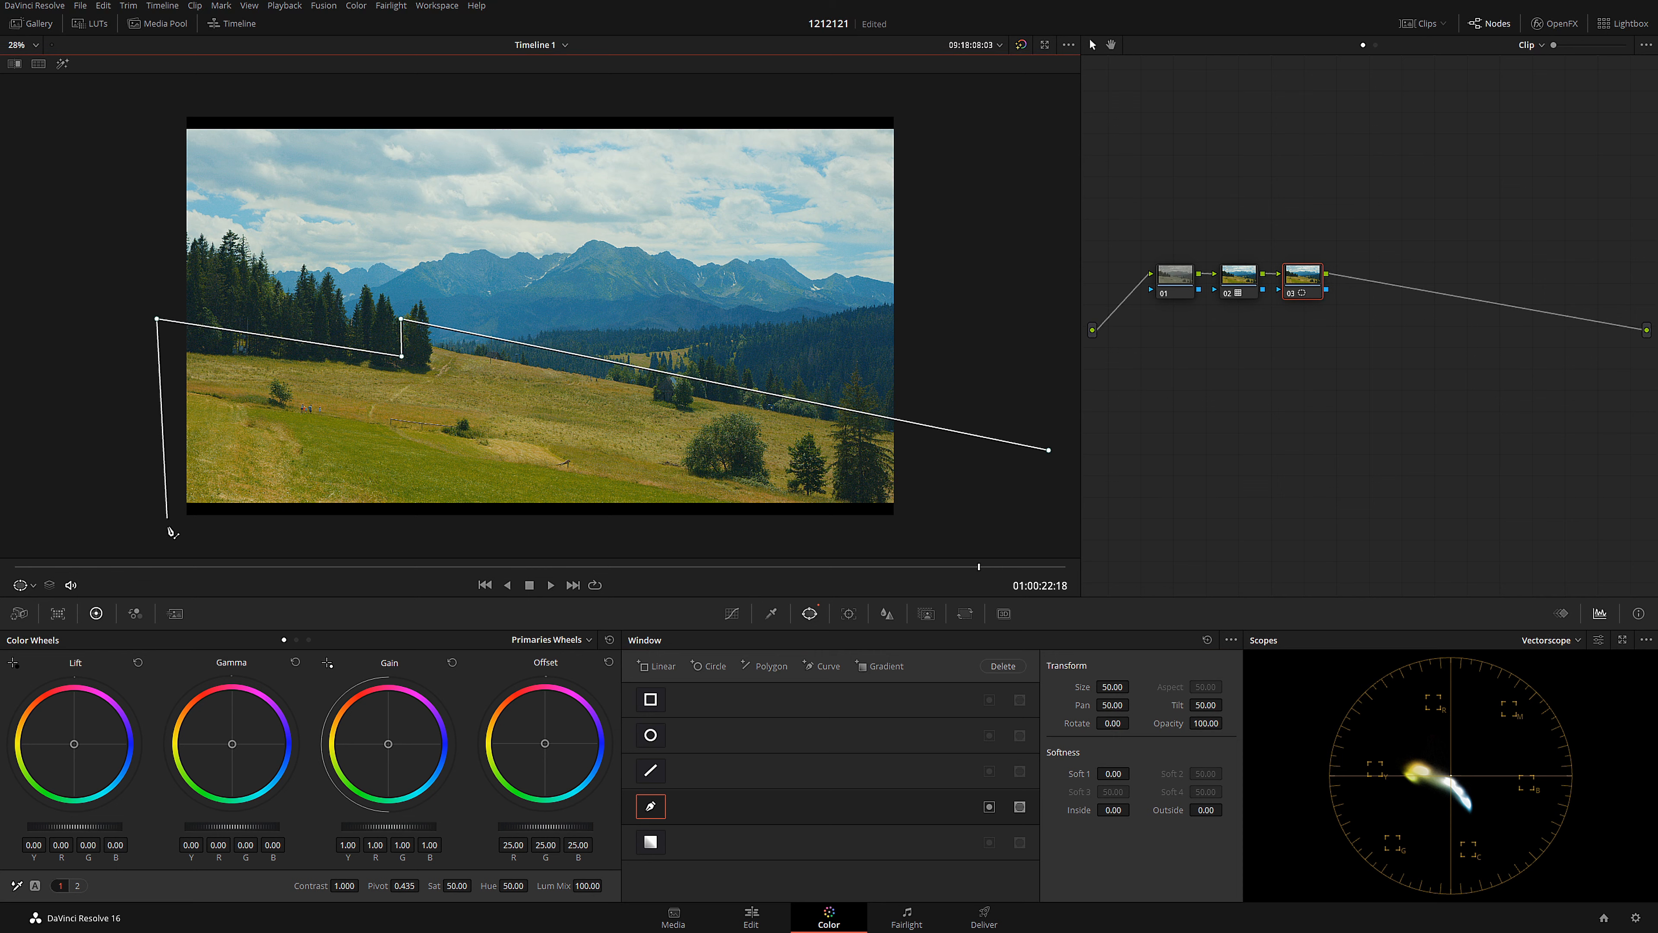
left_click(168, 524)
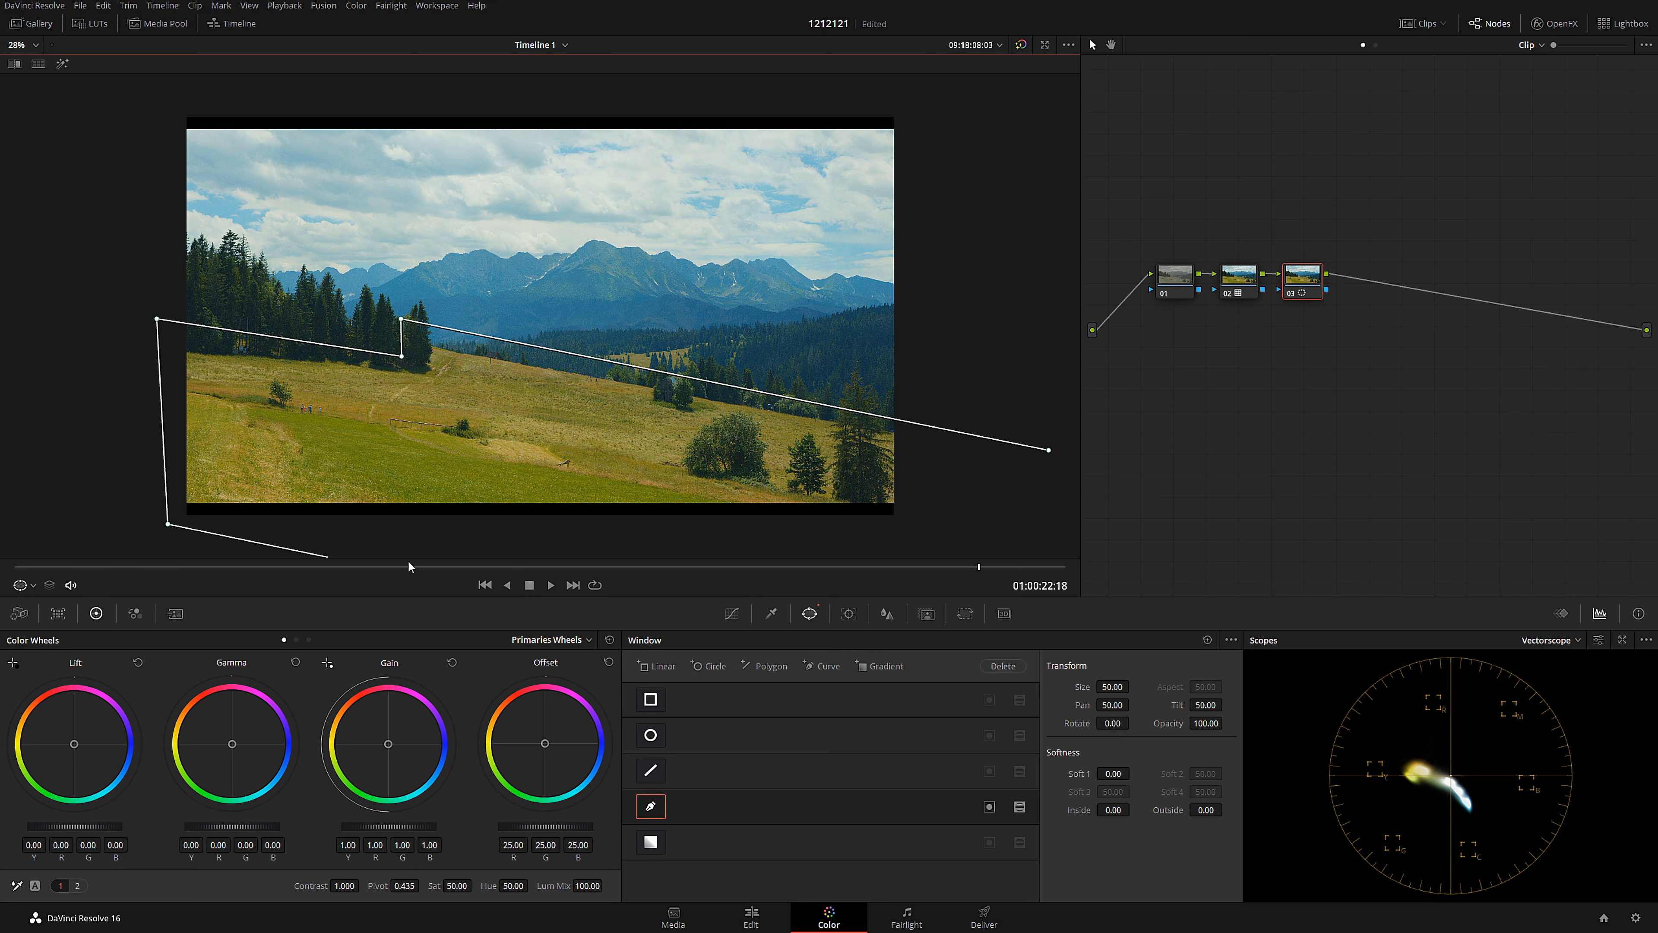
left_click(1070, 525)
left_click(1048, 450)
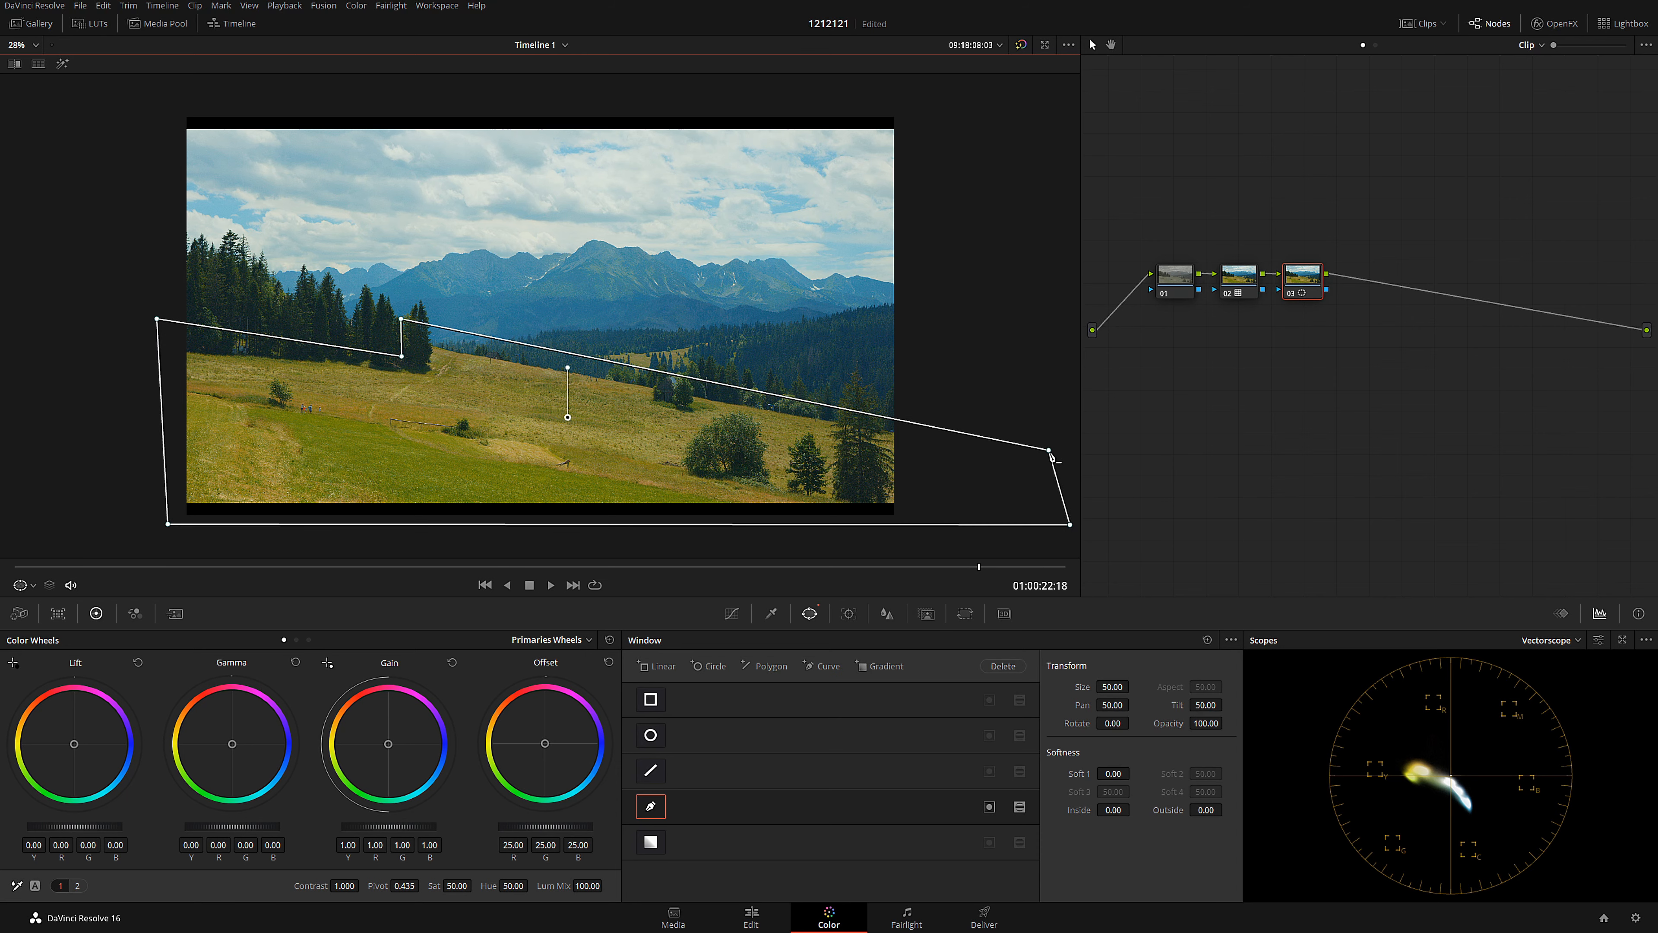
- Track the hillside window backward to the clip's start, and forward from 01:00:22:13 to the clip's end
left_click(849, 615)
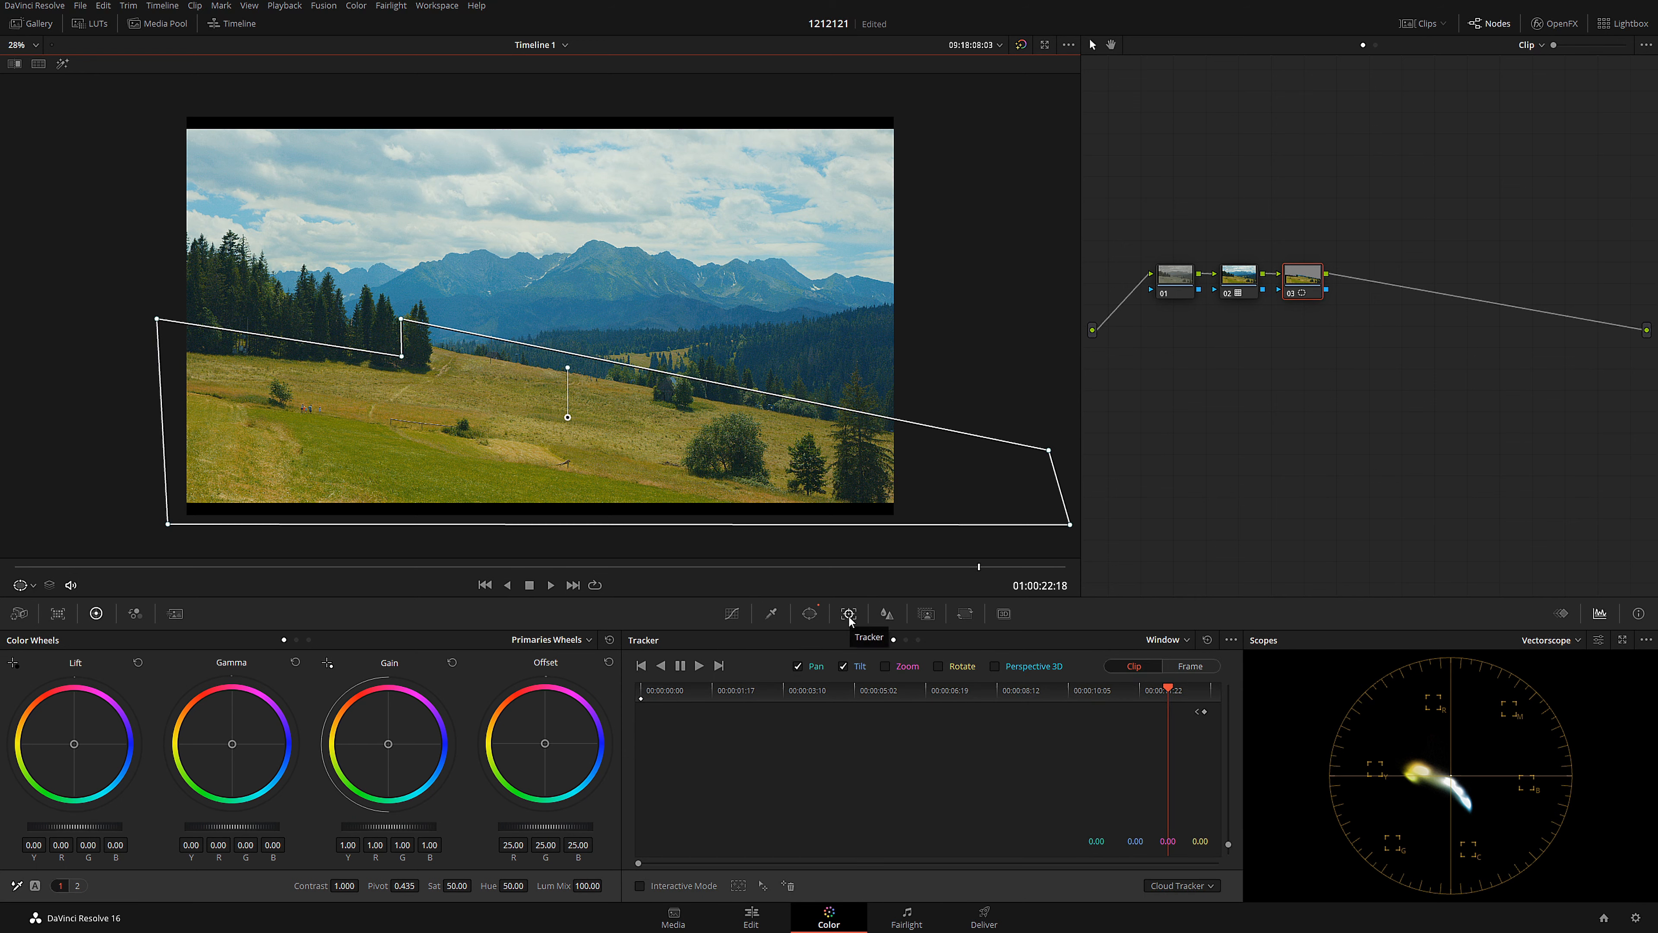
left_click(661, 665)
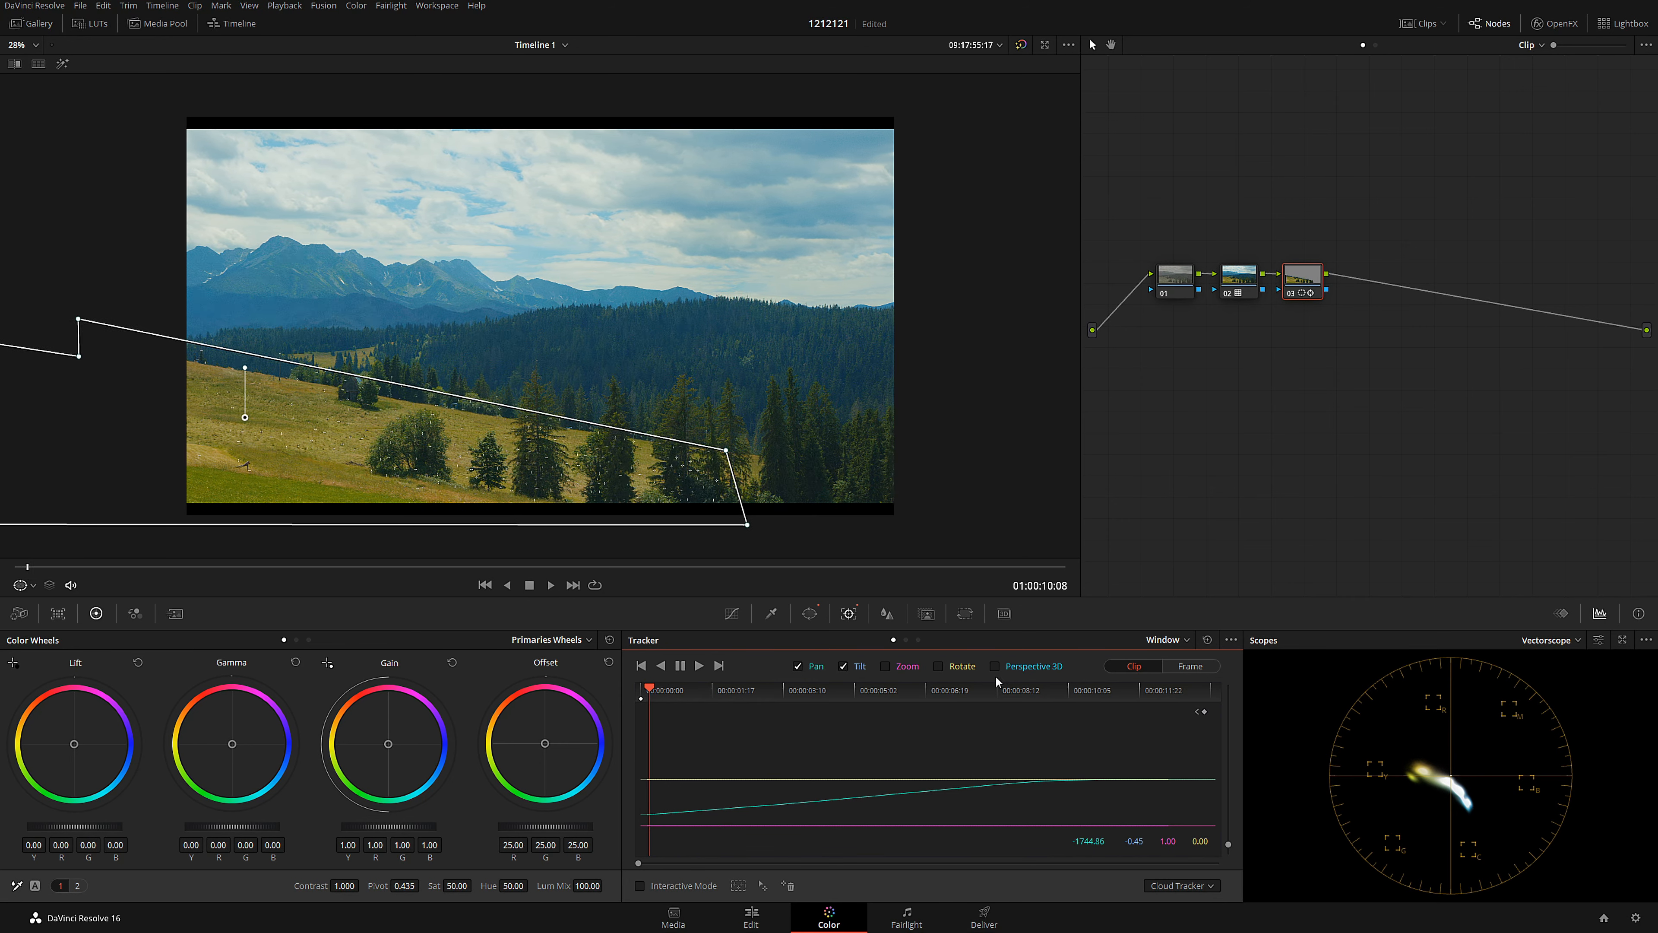
left_click(1161, 696)
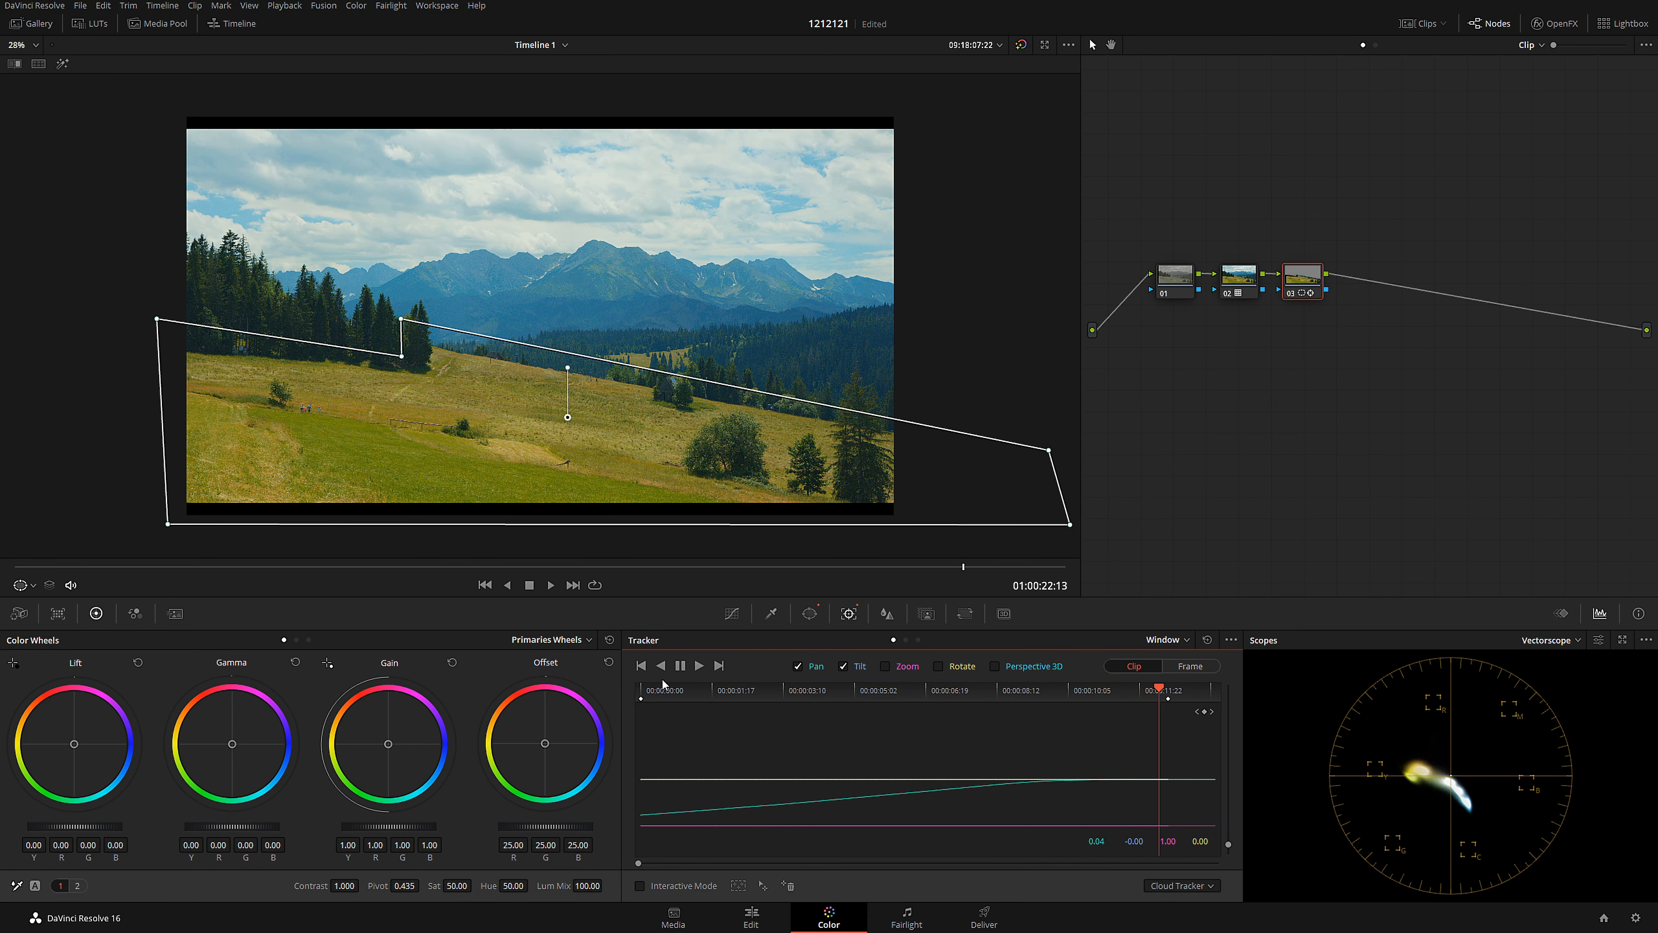
left_click(698, 666)
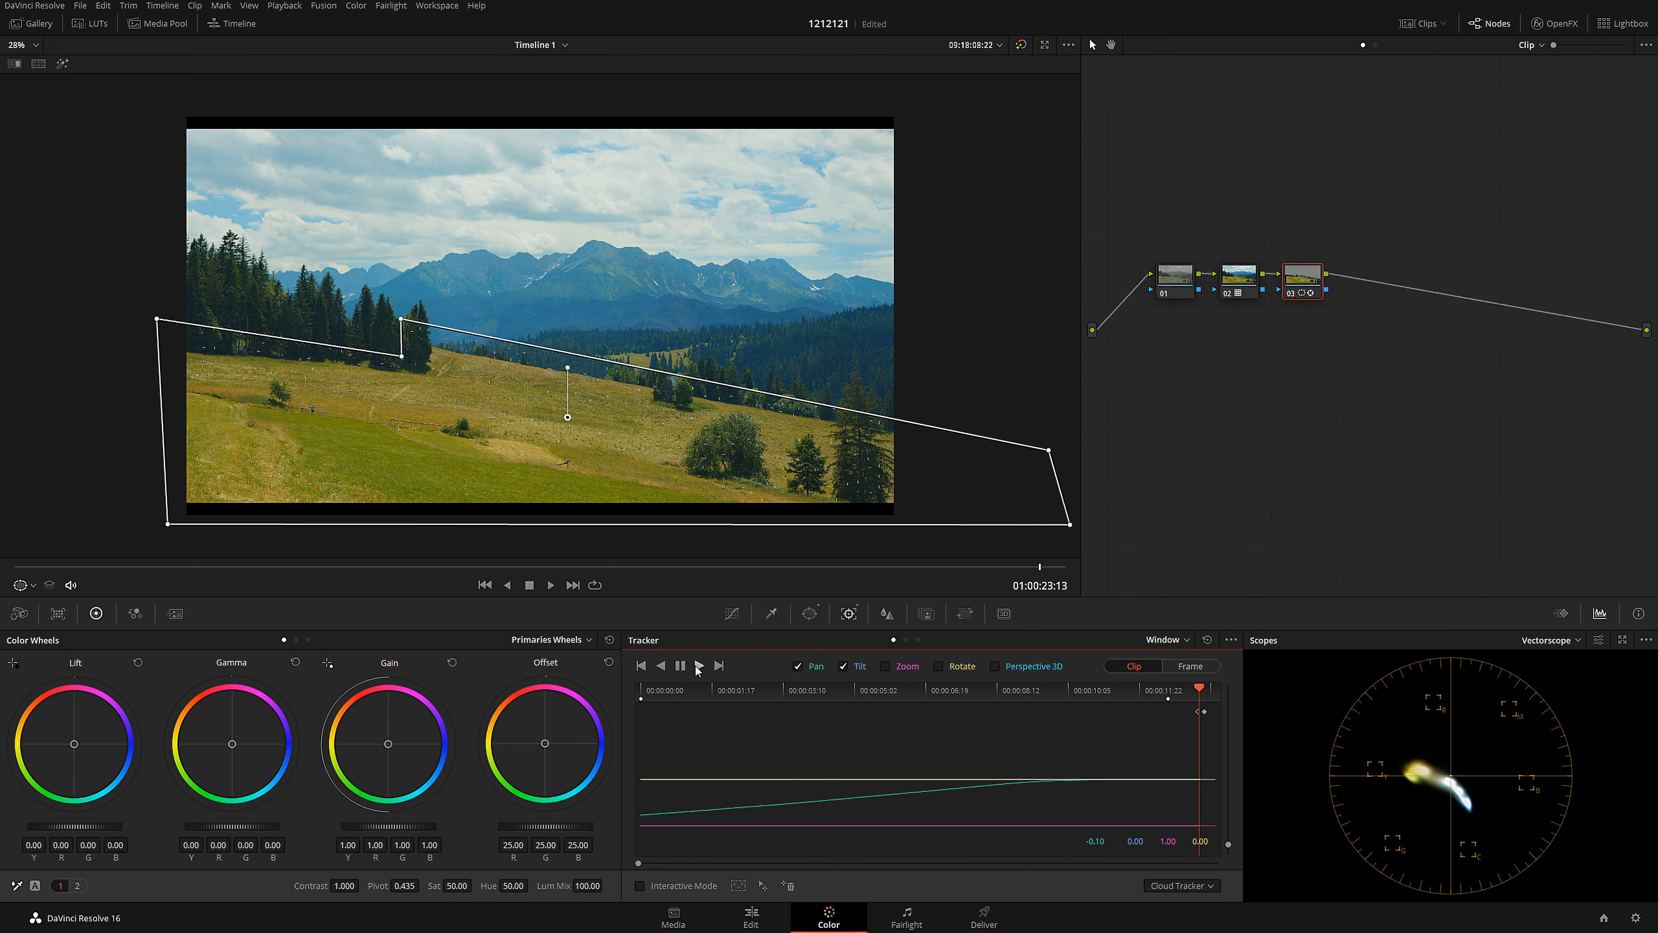
- At the clip's start, pull the hillside window's two right-hand points farther outward past the frame edge to cover the foreground trees
left_click(665, 695)
left_click(636, 702)
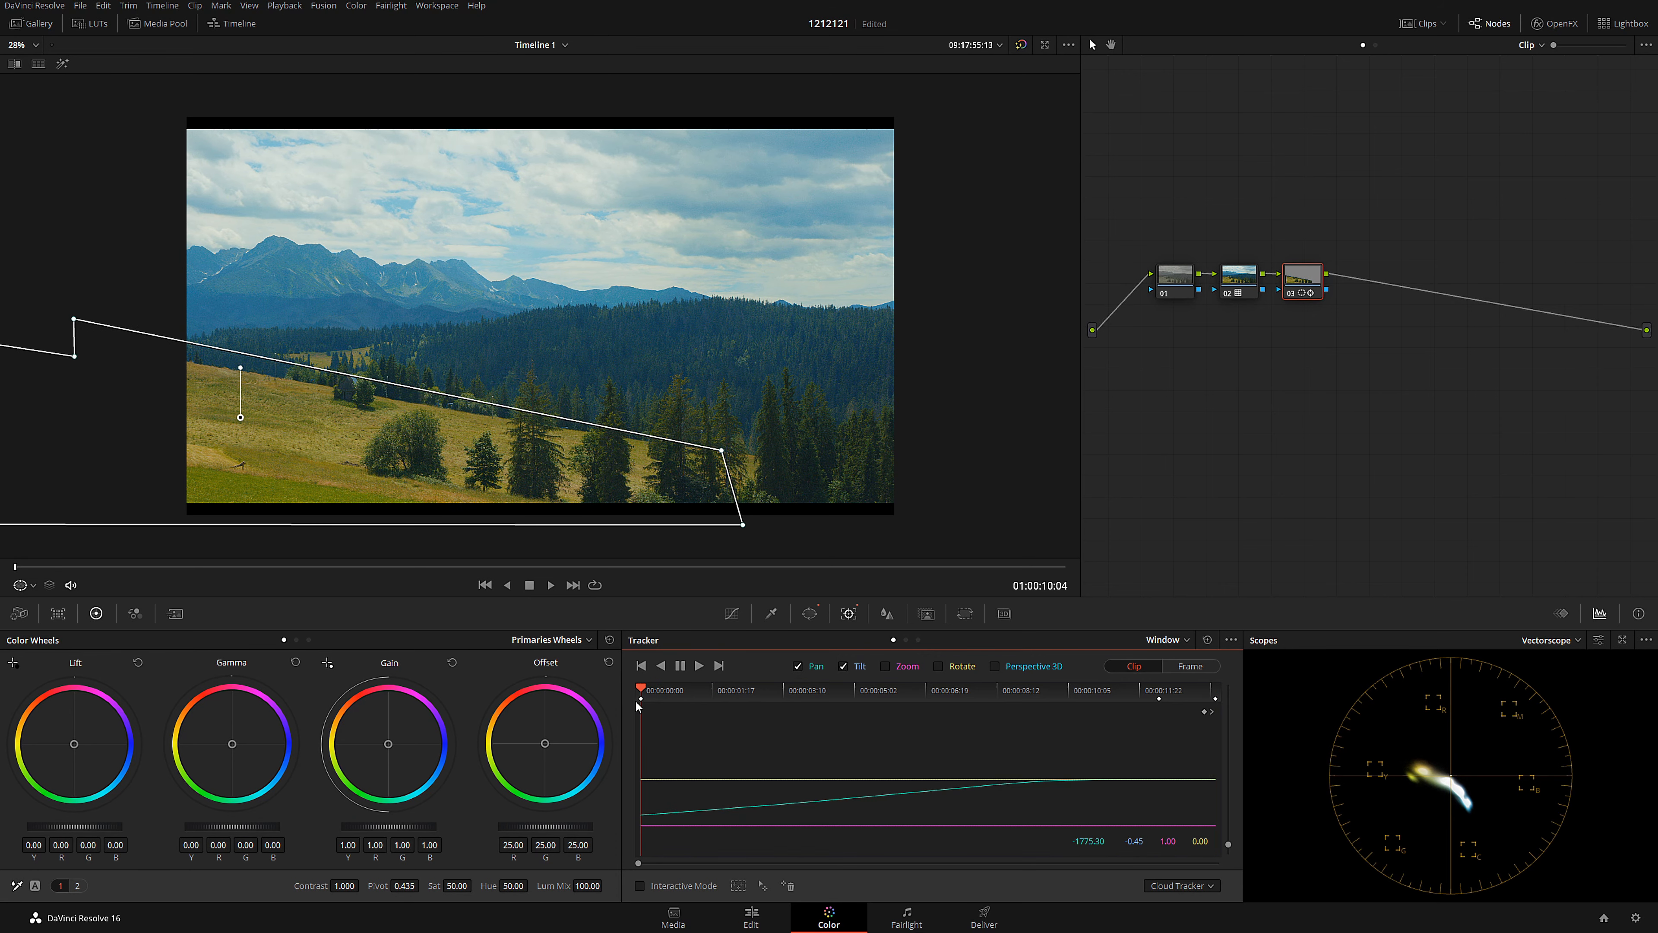
left_click_drag(724, 455, 988, 475)
left_click_drag(742, 525, 952, 530)
left_click_drag(985, 471, 993, 472)
- Set the hillside window's contrast to 1.132 and shift its gamma toward blue, with blue 0.06 and red -0.01
left_click_drag(672, 692, 1097, 694)
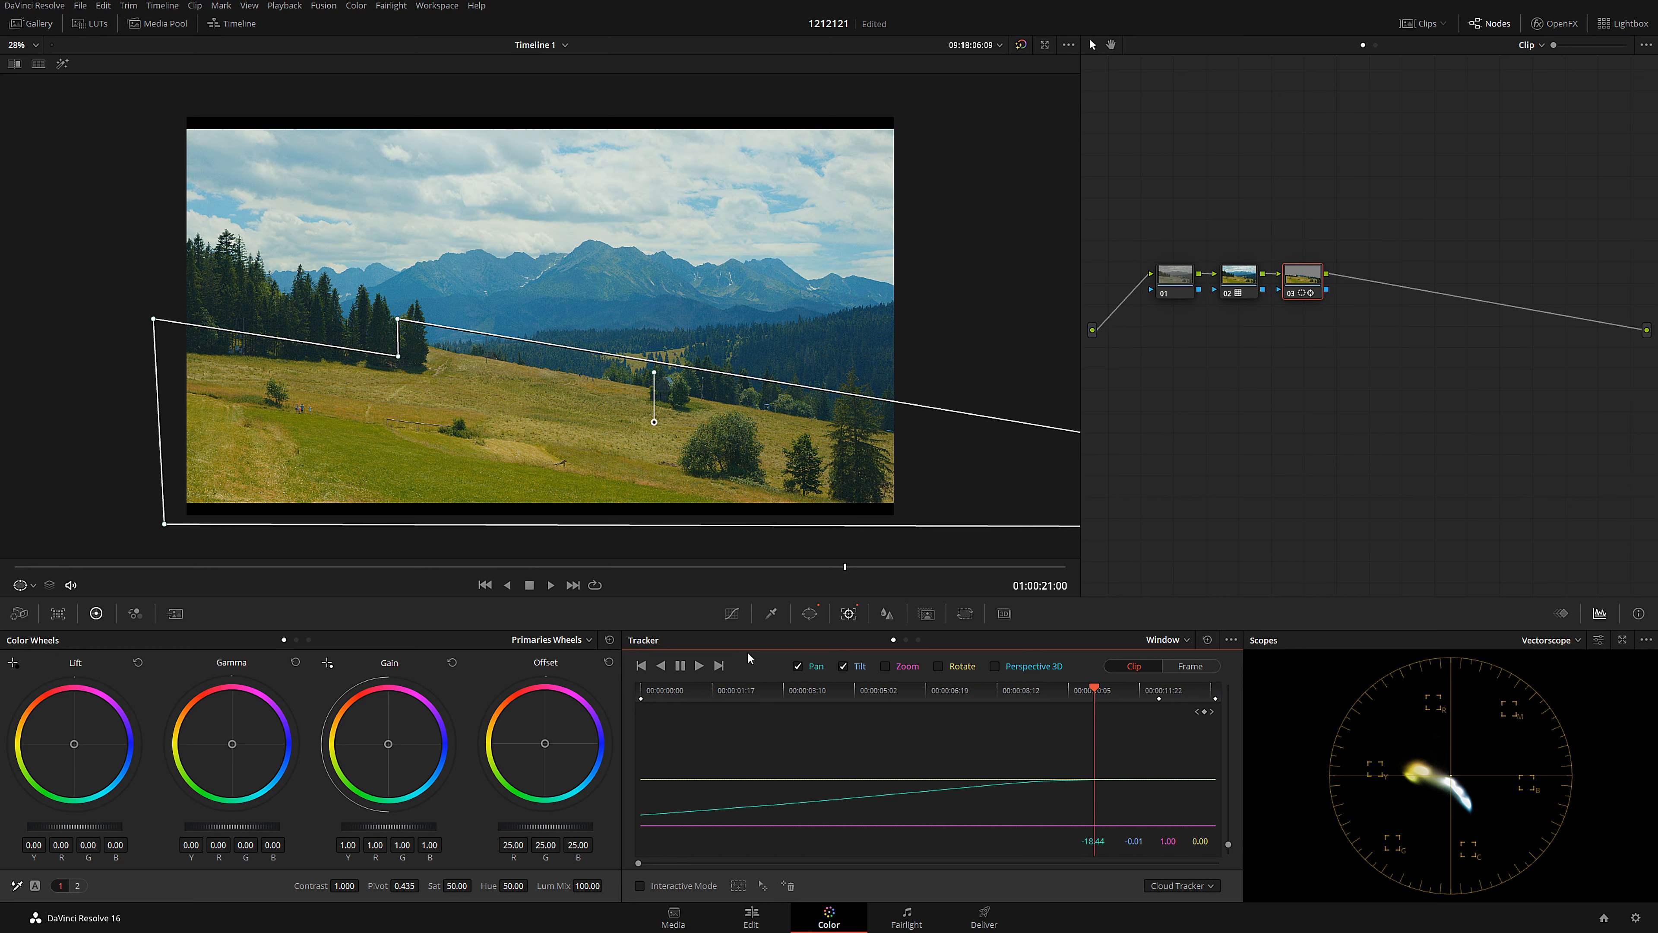
left_click_drag(345, 887, 362, 886)
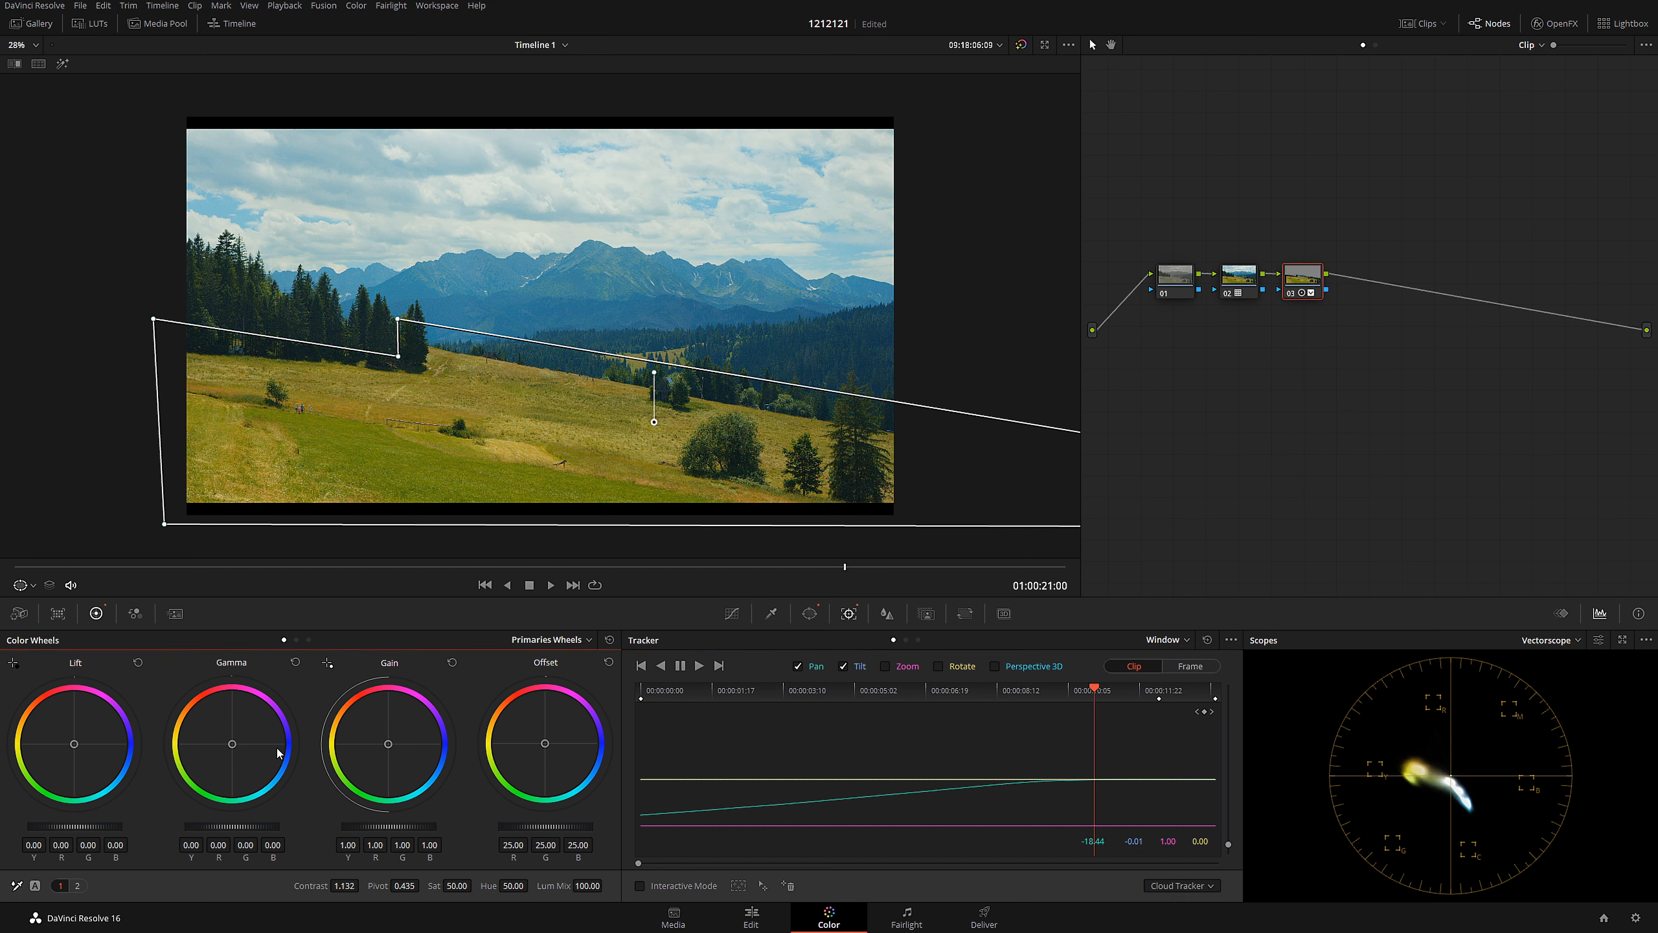
left_click_drag(240, 748, 216, 748)
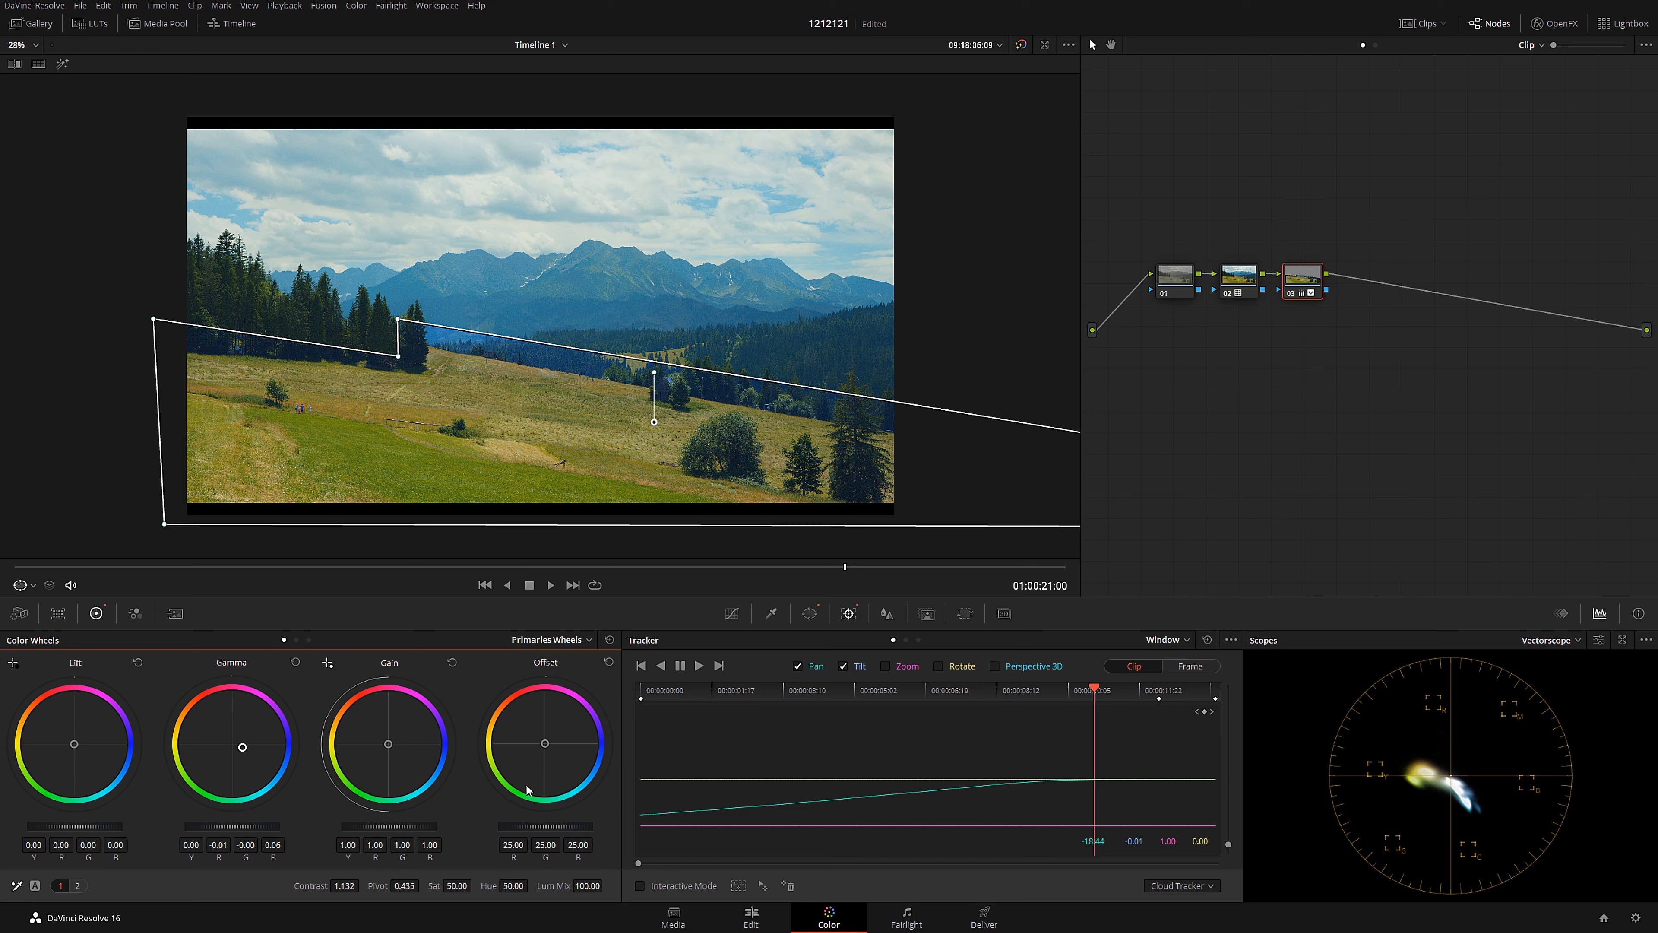
left_click_drag(513, 567, 72, 567)
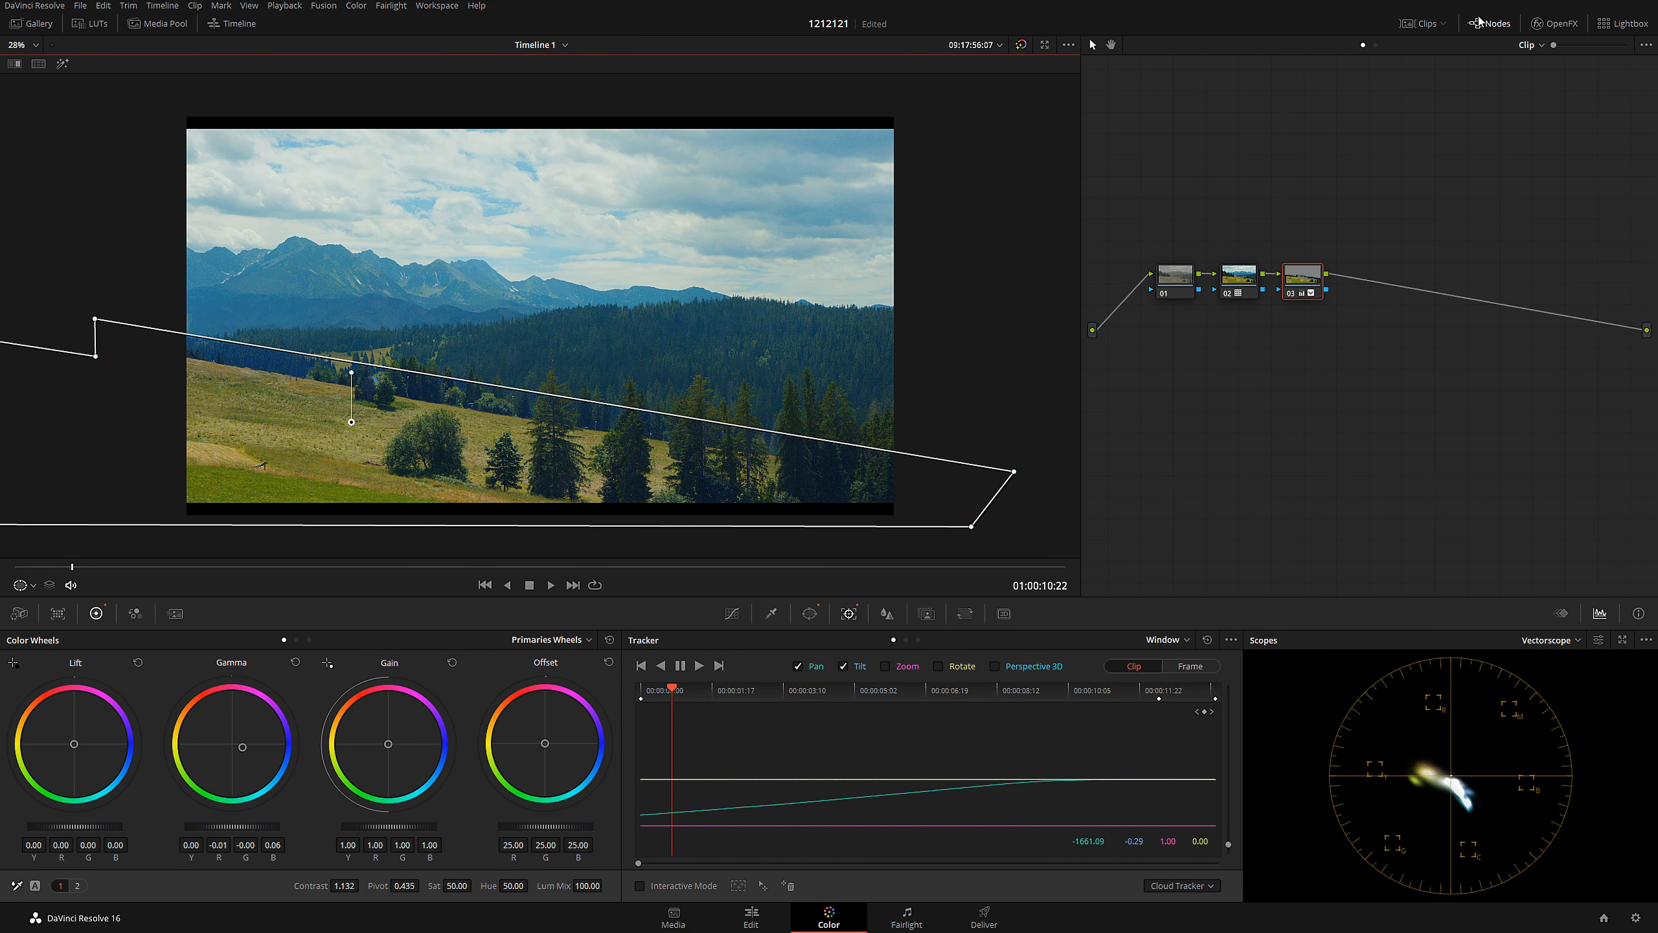
left_click(1480, 22)
left_click(1486, 25)
- Switch to clip 04, the DNG aerial shot of wind turbines, and hide the clip thumbnails
left_click(1426, 24)
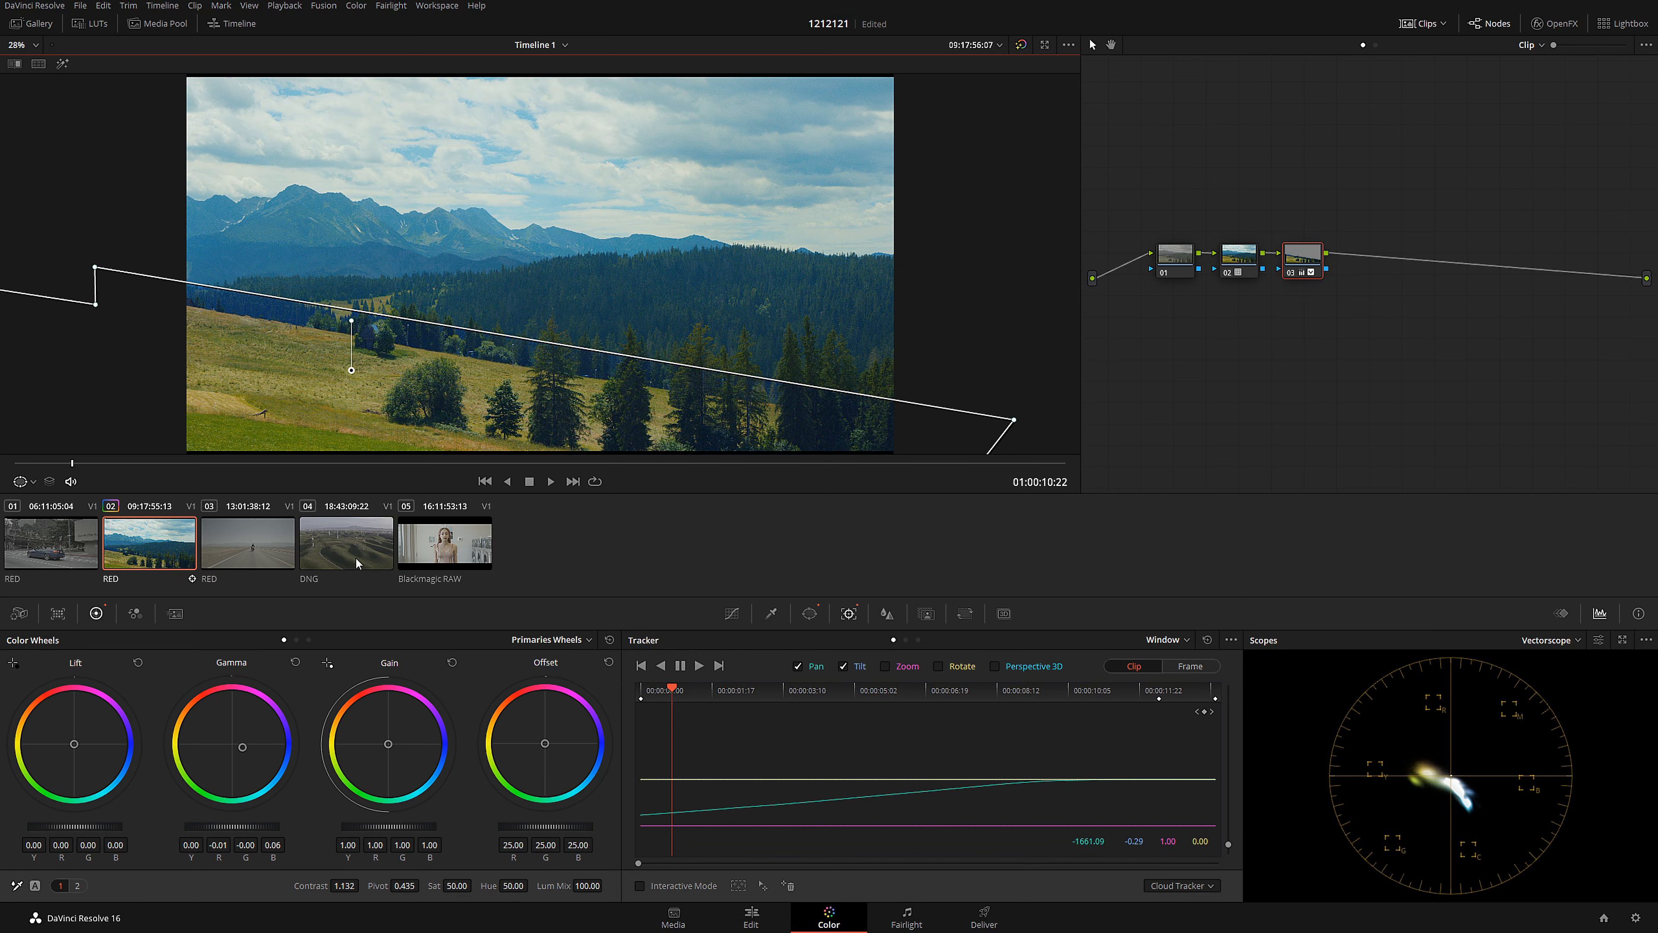
left_click(341, 554)
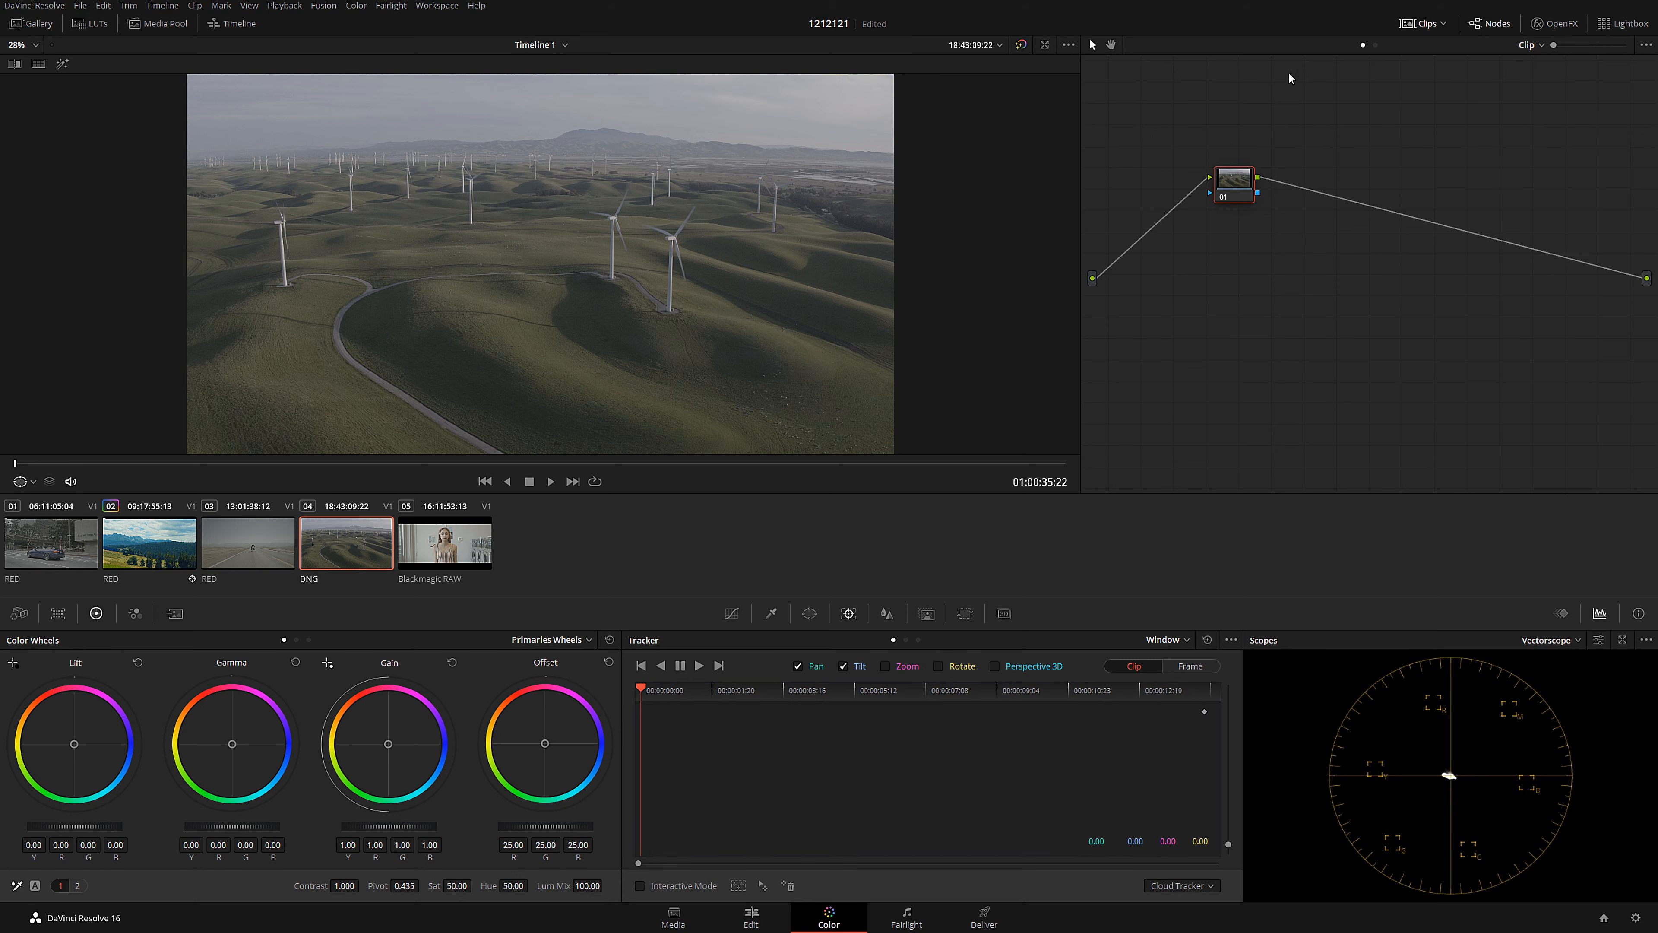
left_click(1427, 23)
- Add a second serial node and apply the Origami Inspire Natural Look Muted LUT from the DJI INSPIRE 2 folder to it
key("alt+s")
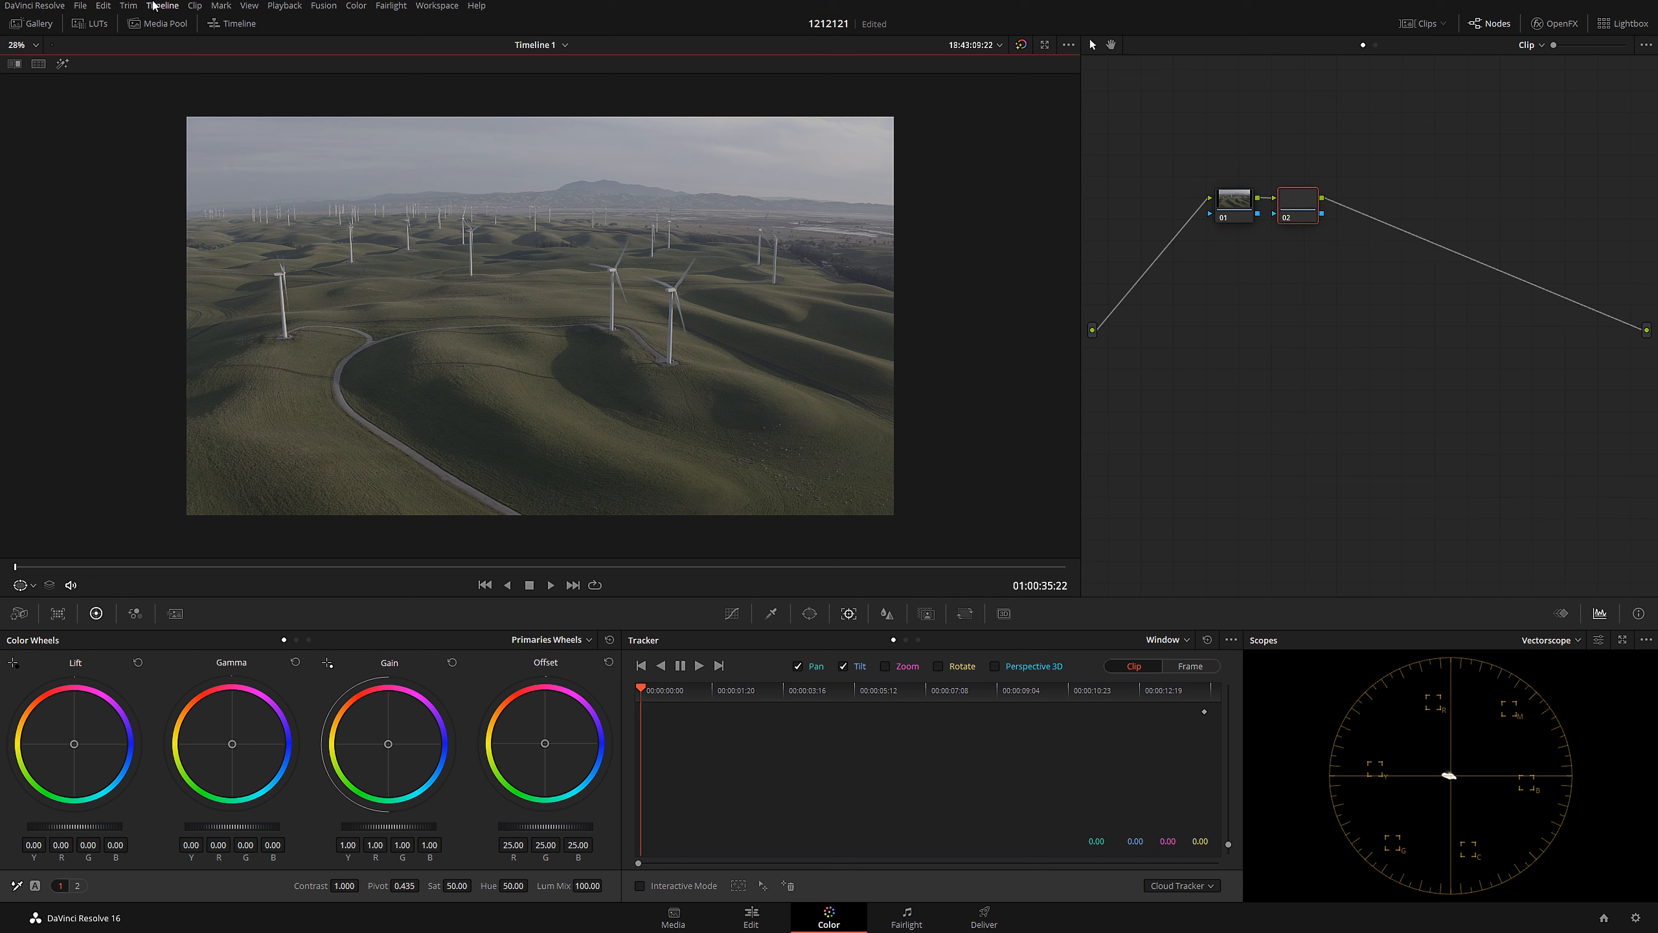
left_click(89, 24)
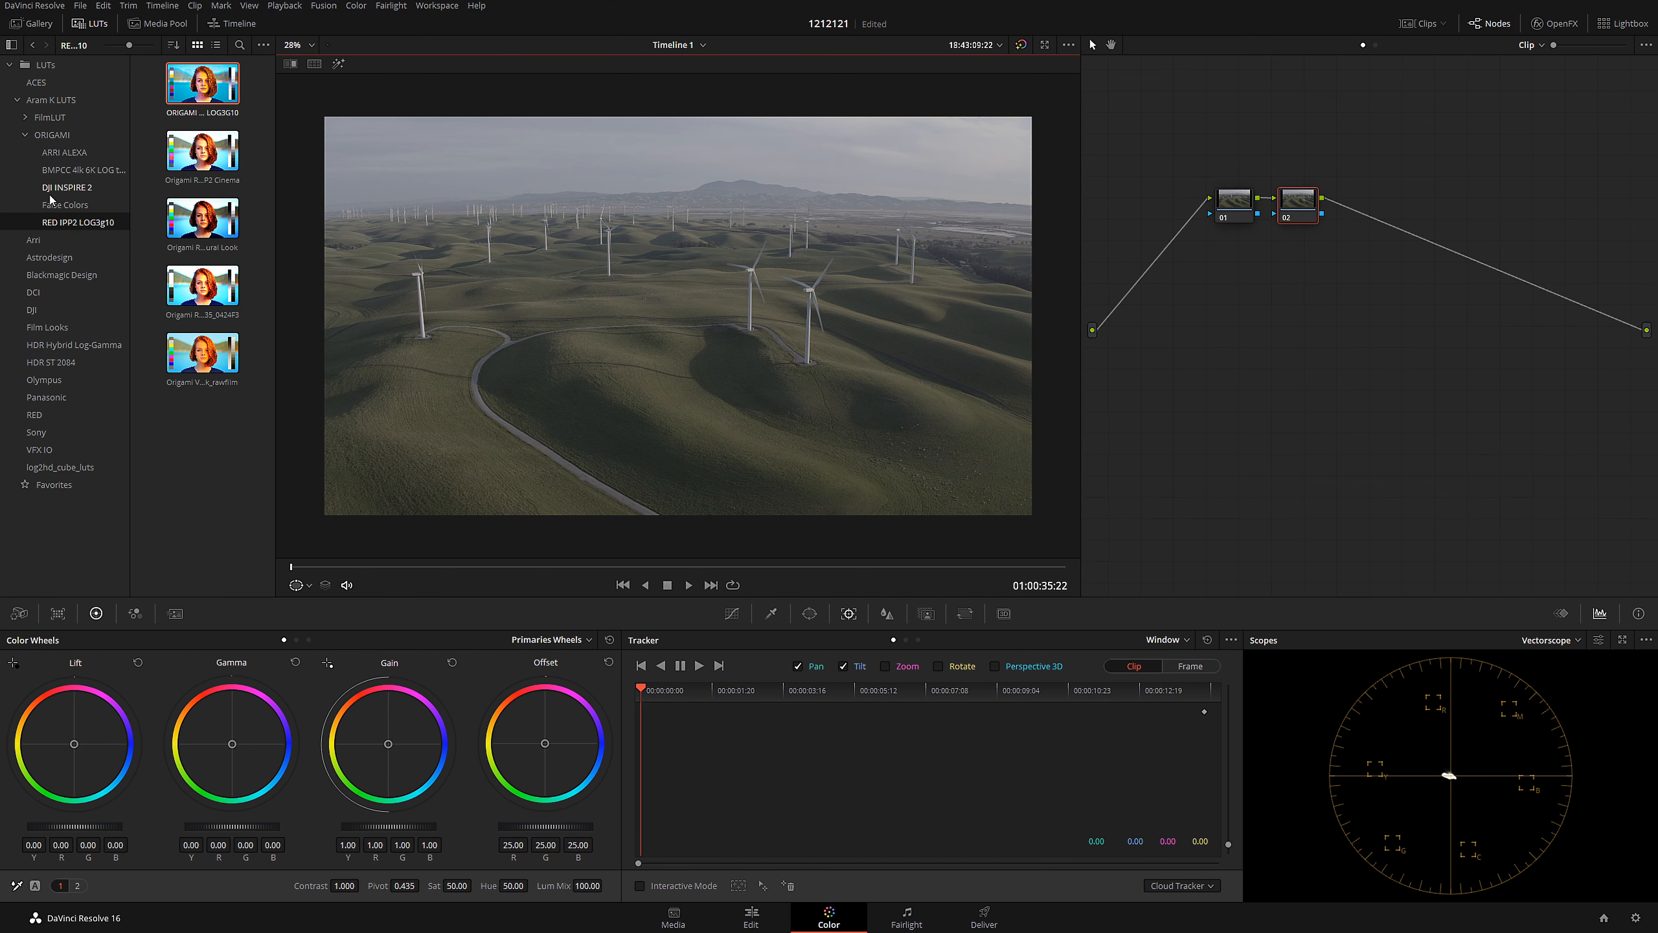
left_click(66, 188)
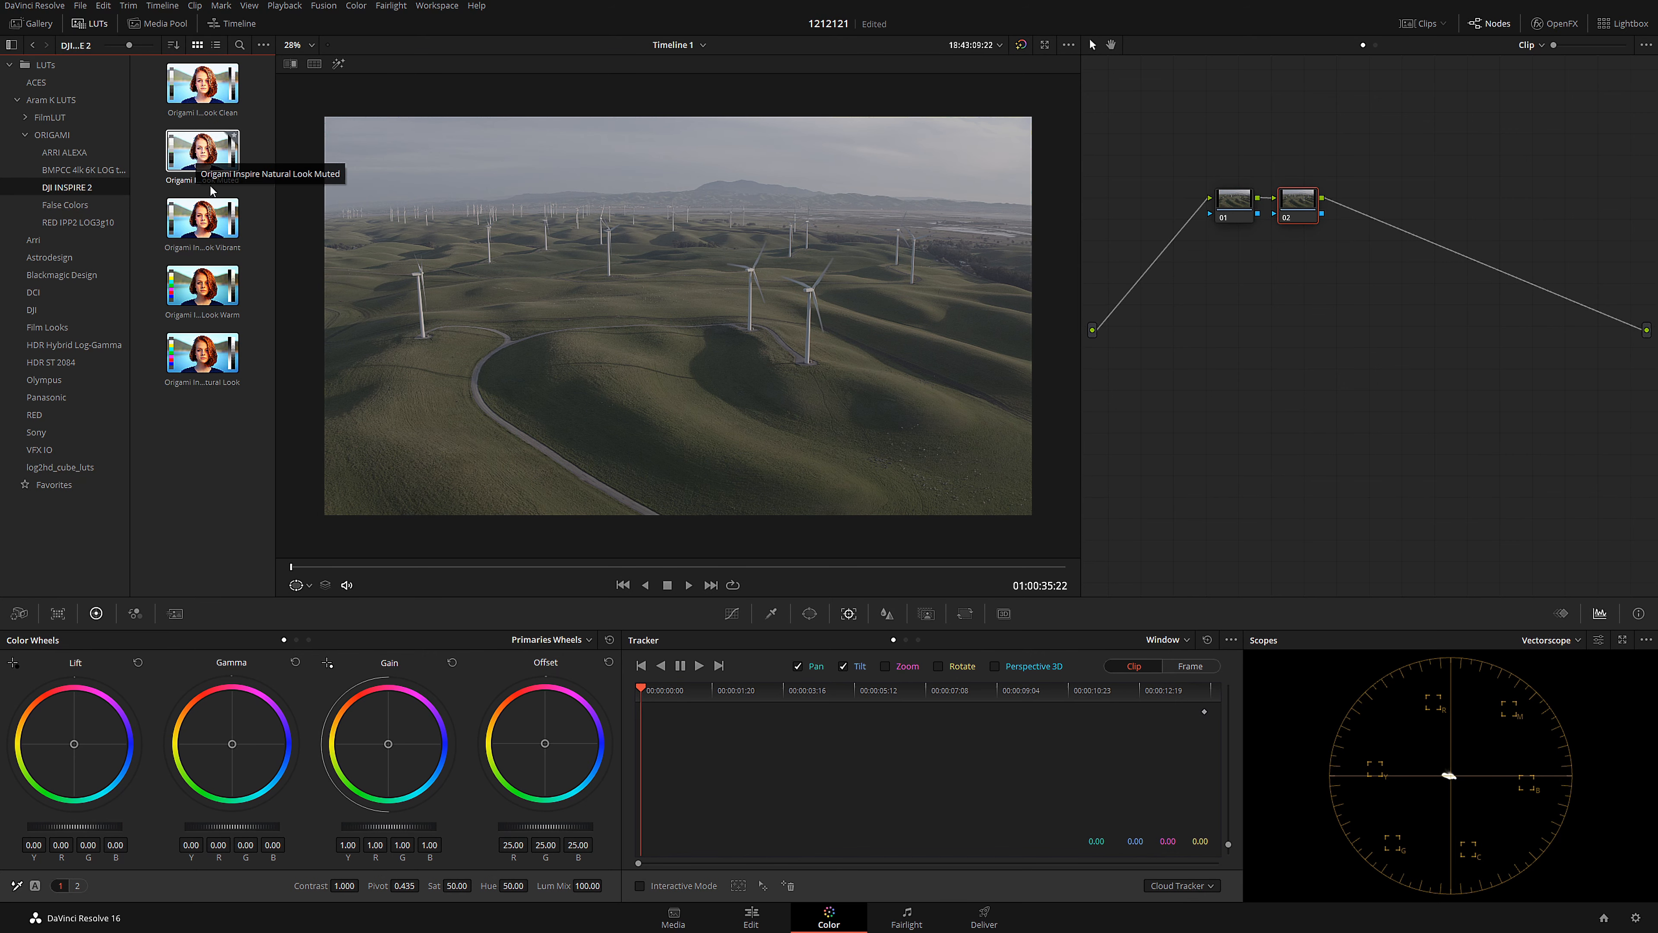
left_click_drag(197, 155, 1298, 202)
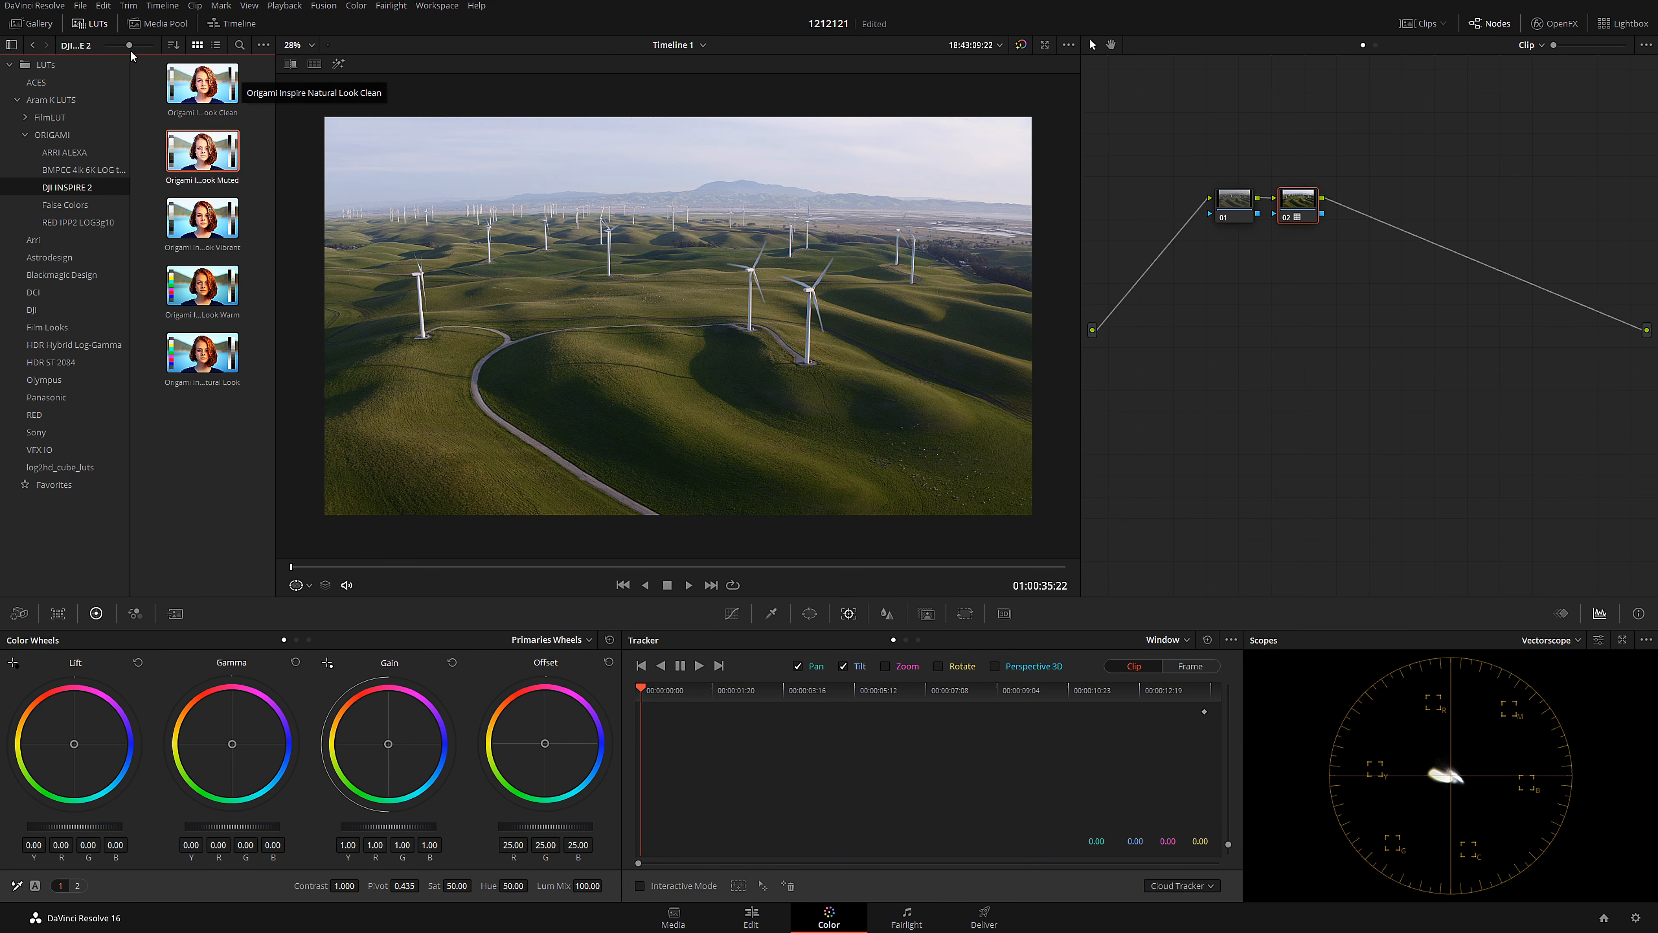
left_click(90, 23)
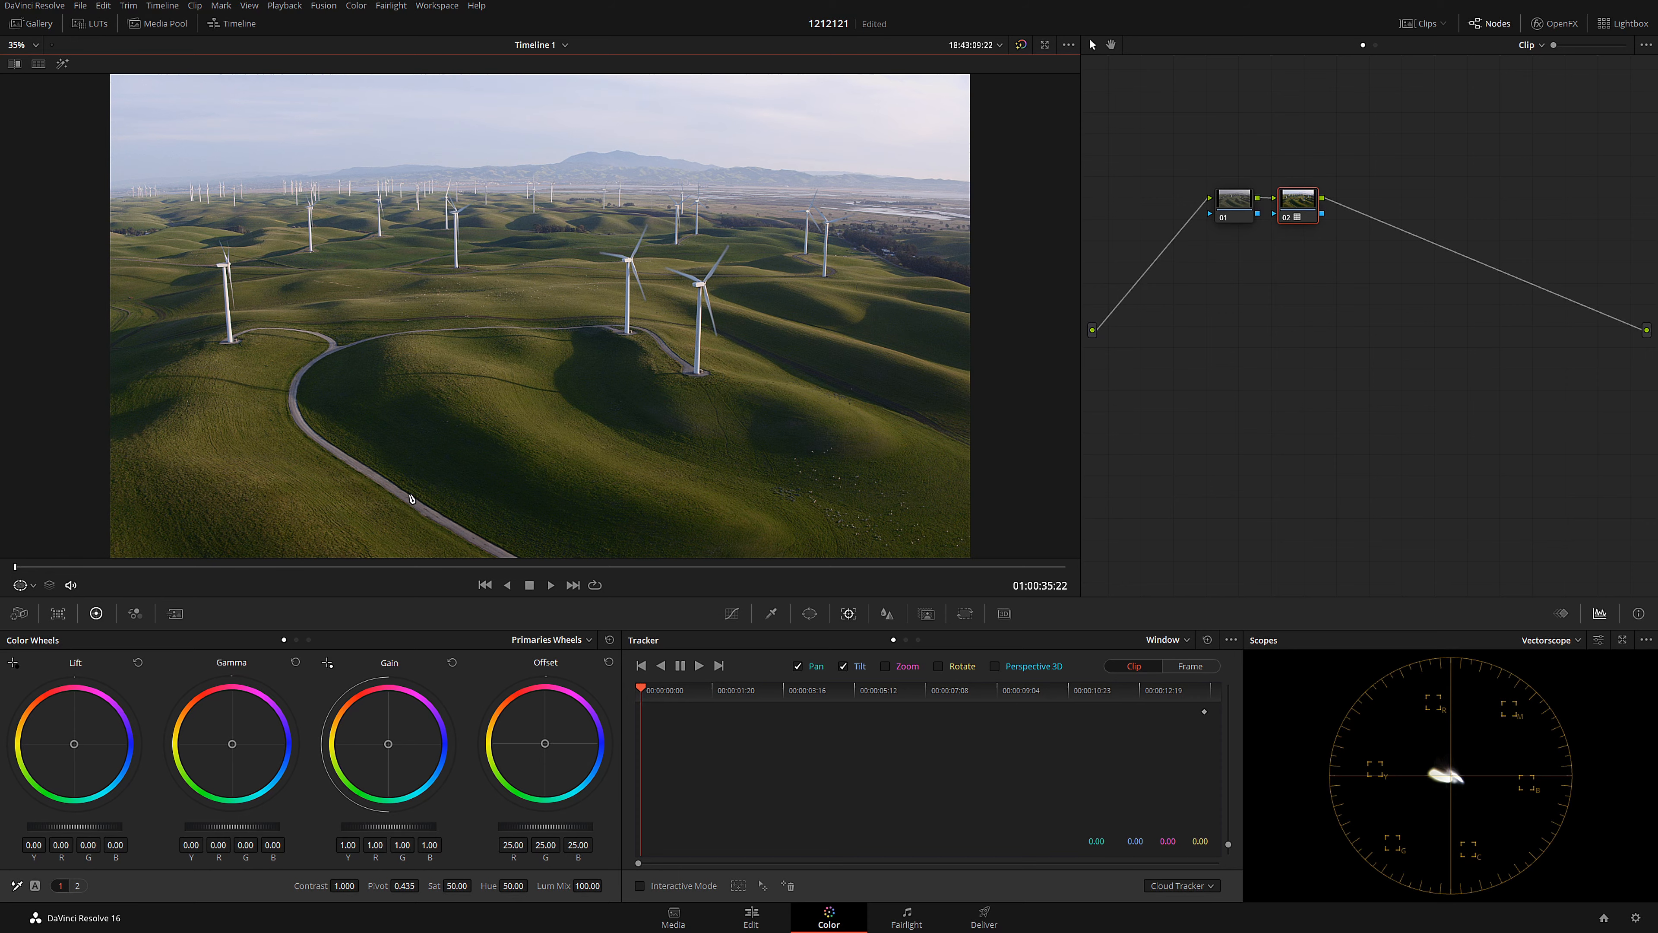
- At 01:00:36:11, add a third serial node and place a flattened circular window around the base of the two nearest turbines
left_click(362, 567)
left_click_drag(363, 567, 63, 582)
key("alt+s")
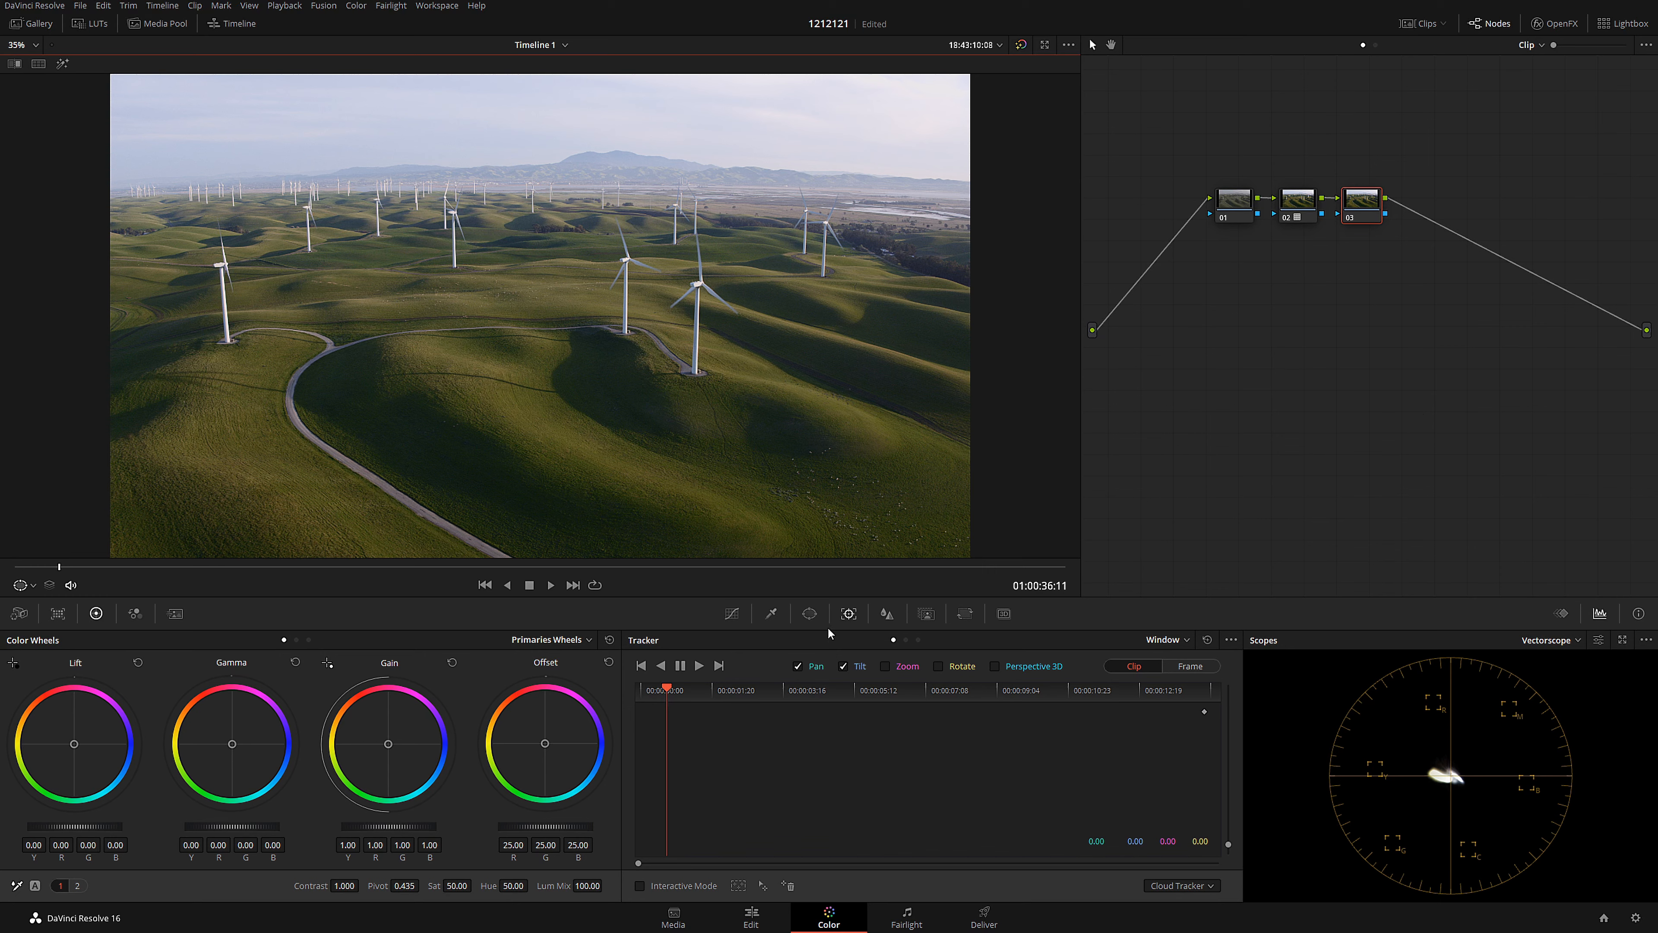
left_click(811, 615)
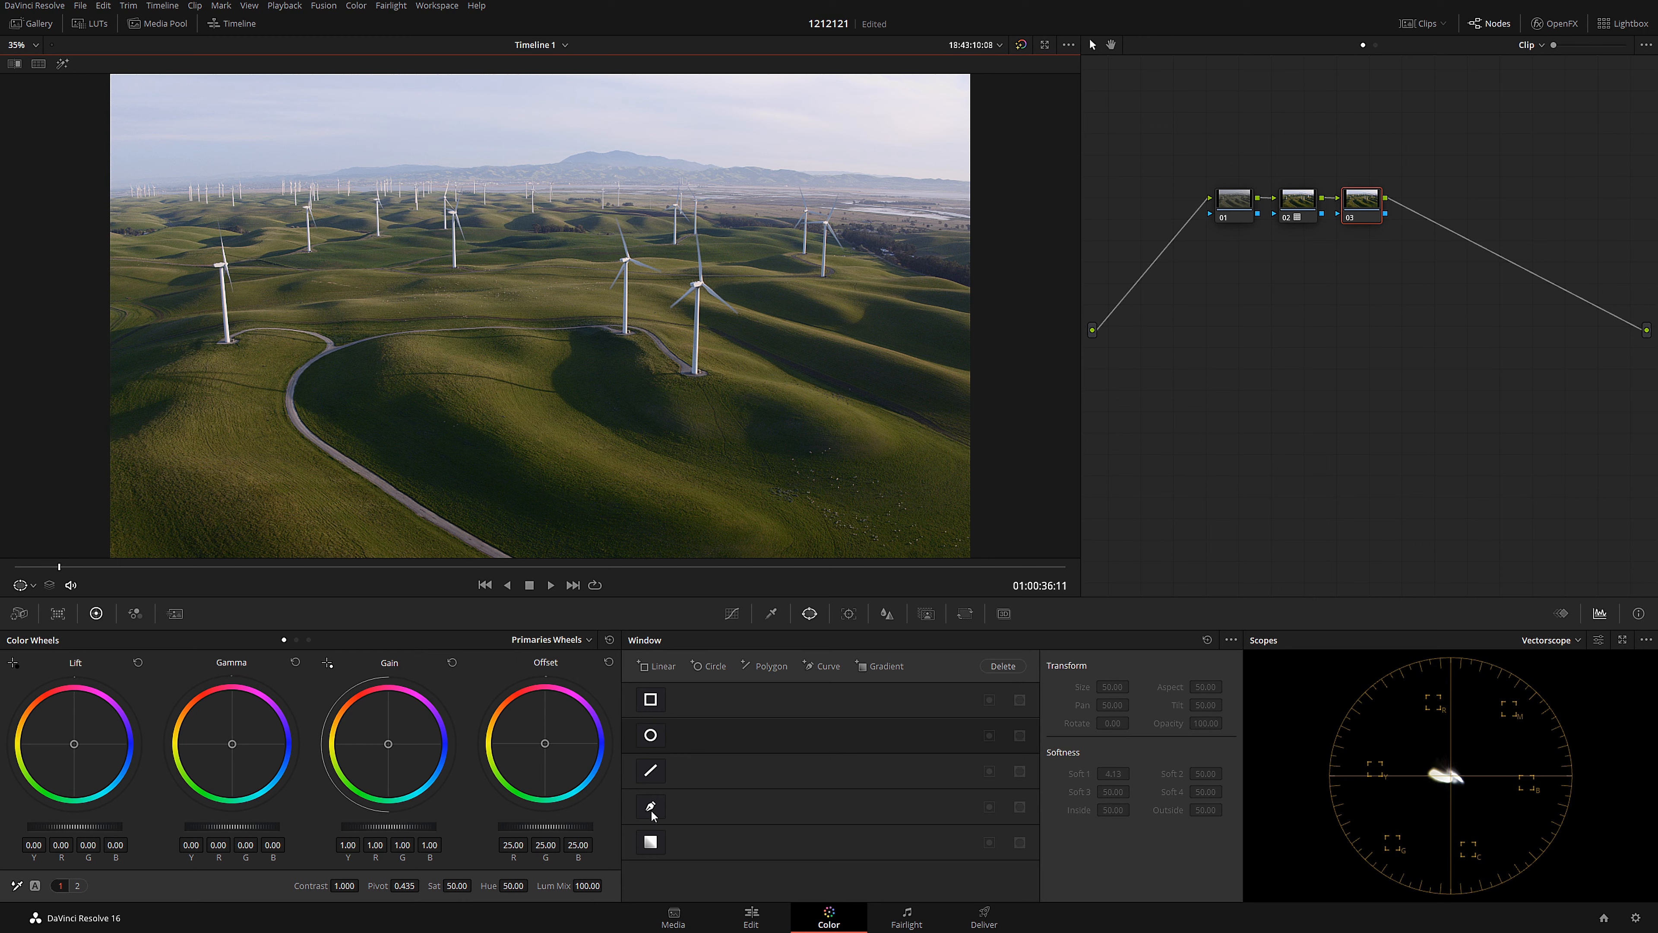
left_click(651, 736)
left_click_drag(534, 335, 673, 377)
left_click_drag(670, 248, 703, 332)
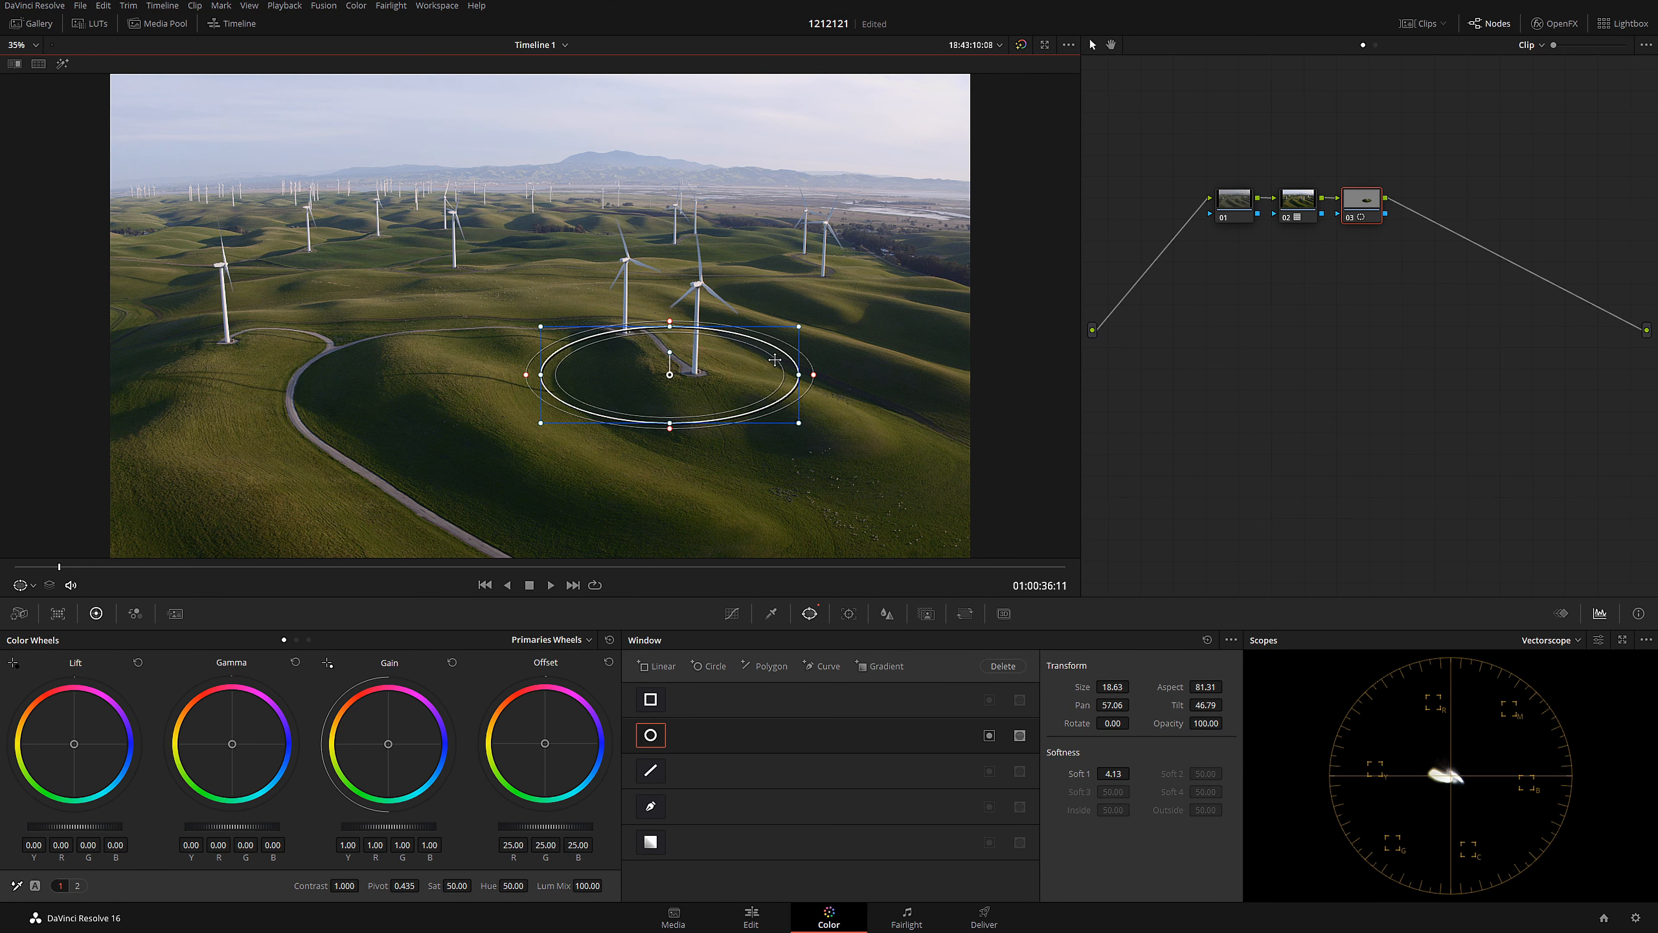
- Reshape the circular window into a larger, nearly unrotated ellipse over the shaded hill below the two turbines, with softness 7.81
left_click_drag(801, 377, 792, 379)
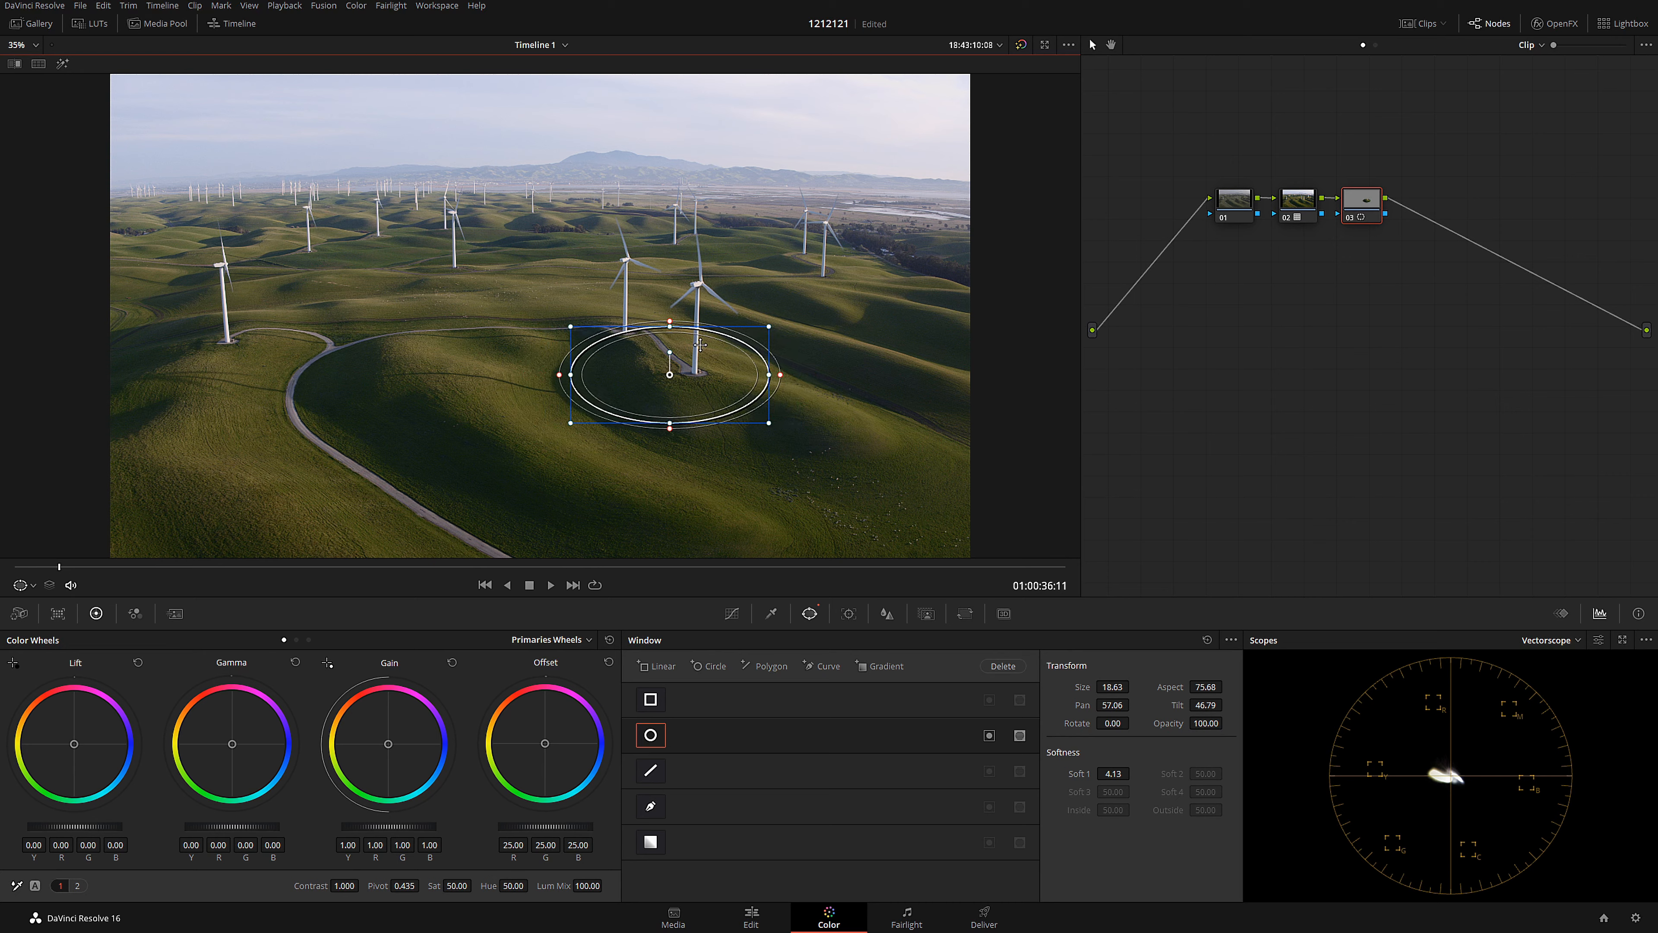
left_click_drag(657, 349, 646, 357)
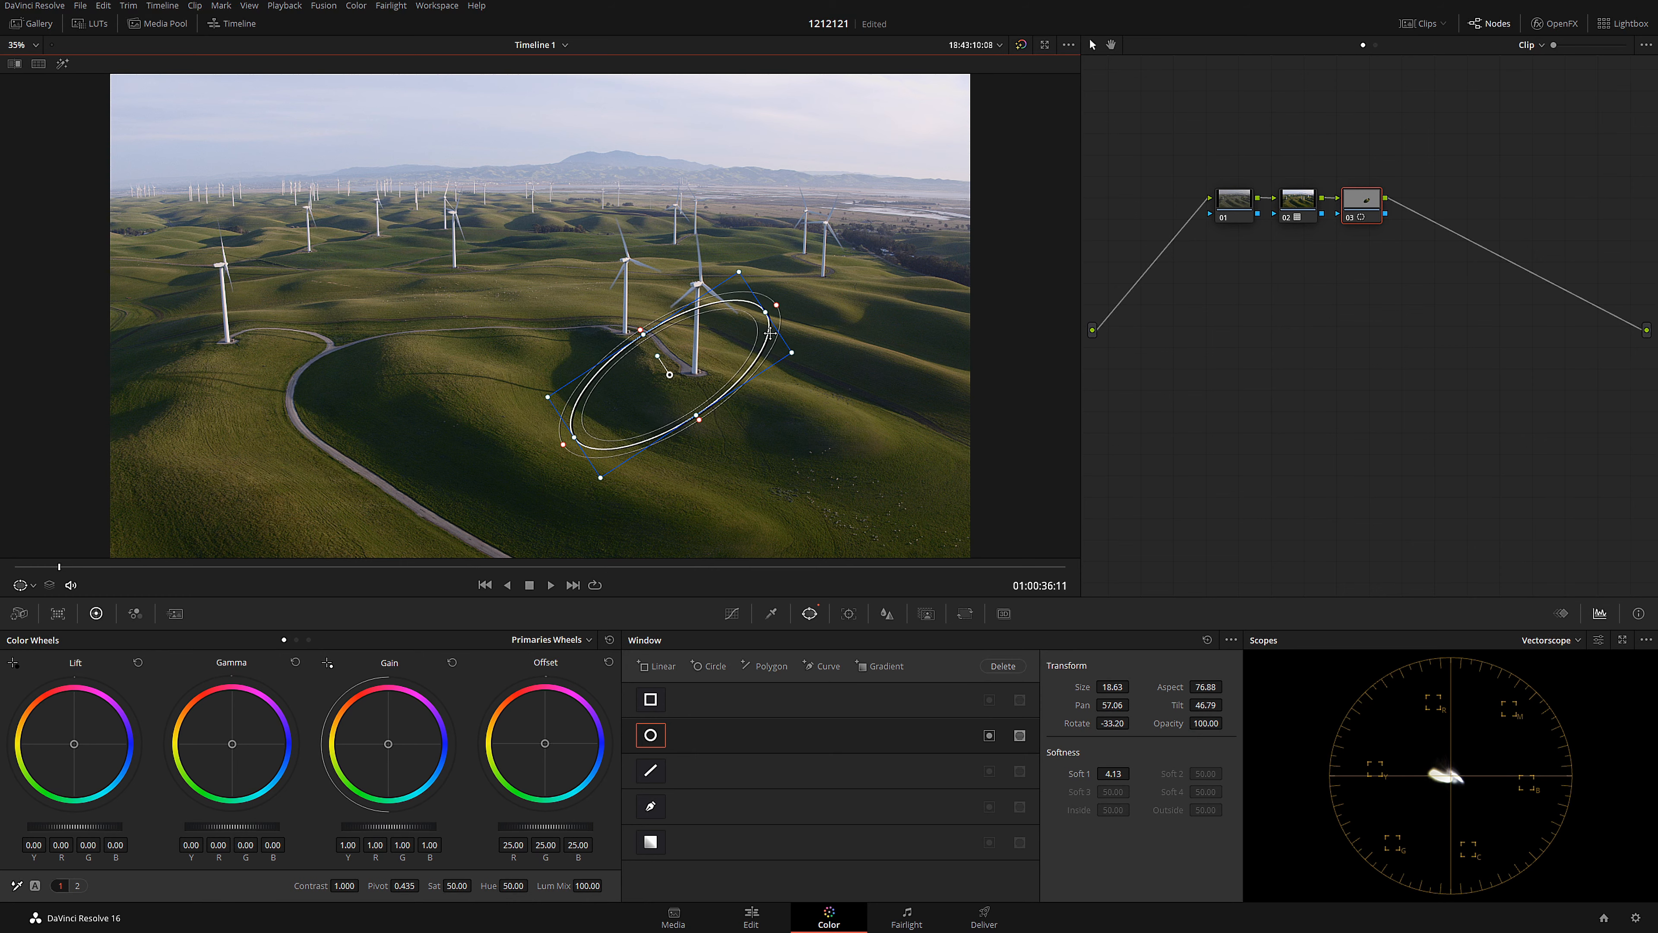
left_click_drag(679, 355, 678, 355)
left_click_drag(673, 426, 674, 462)
left_click_drag(657, 387, 678, 397)
left_click_drag(825, 390, 840, 389)
left_click_drag(813, 309, 795, 322)
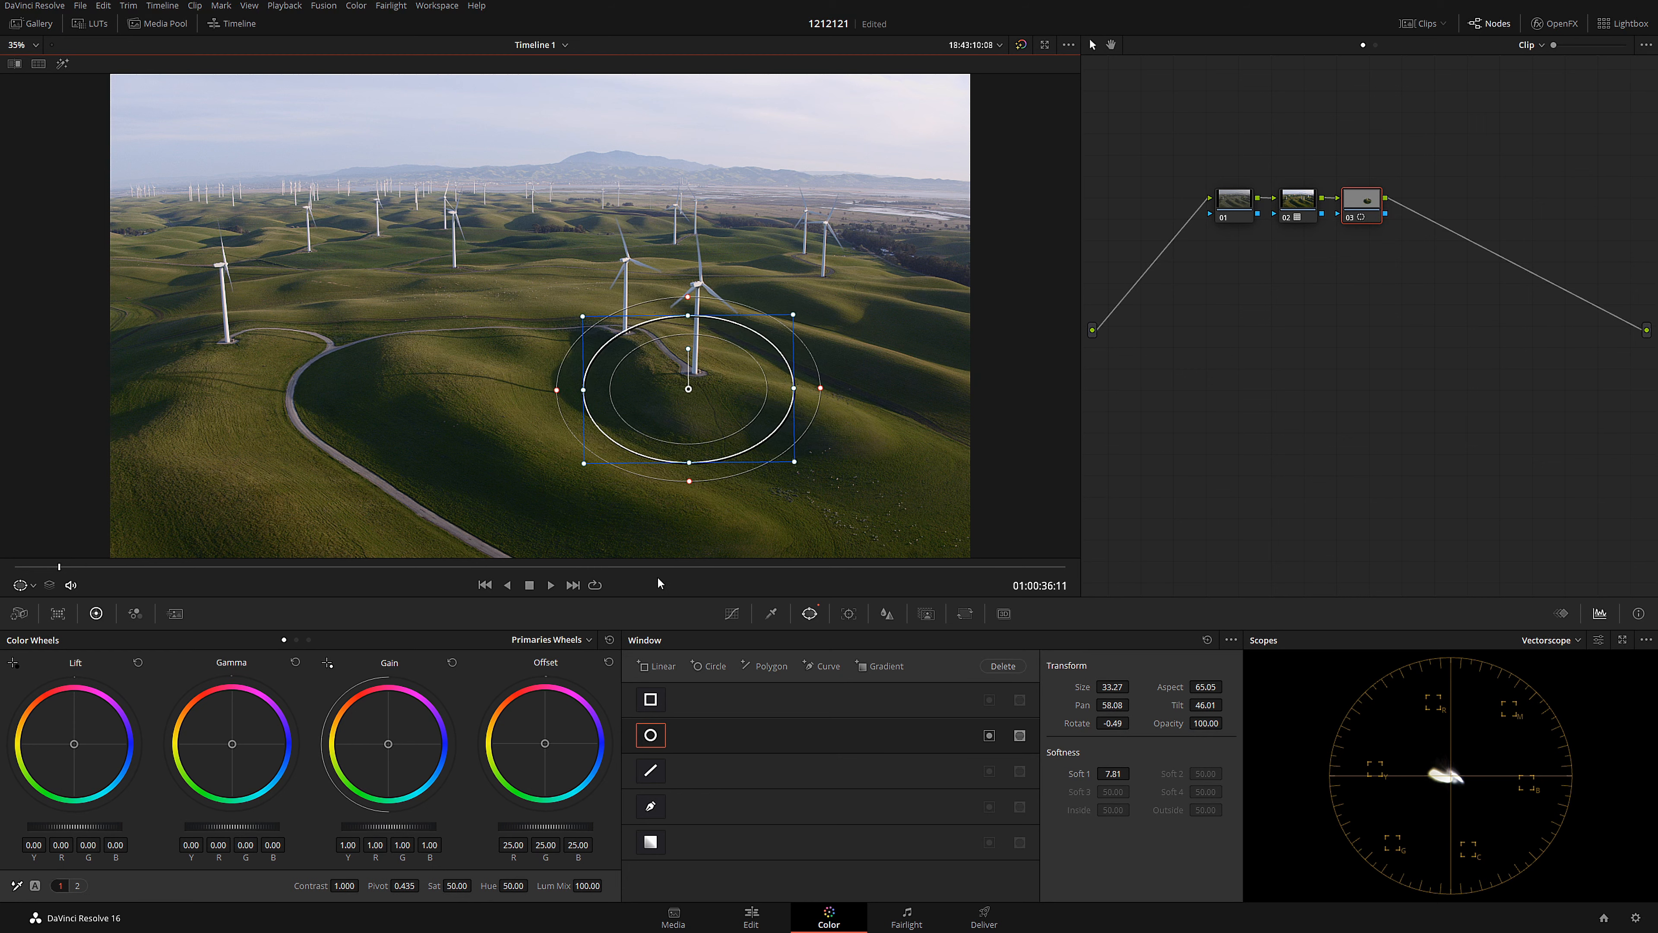
left_click_drag(700, 399, 676, 383)
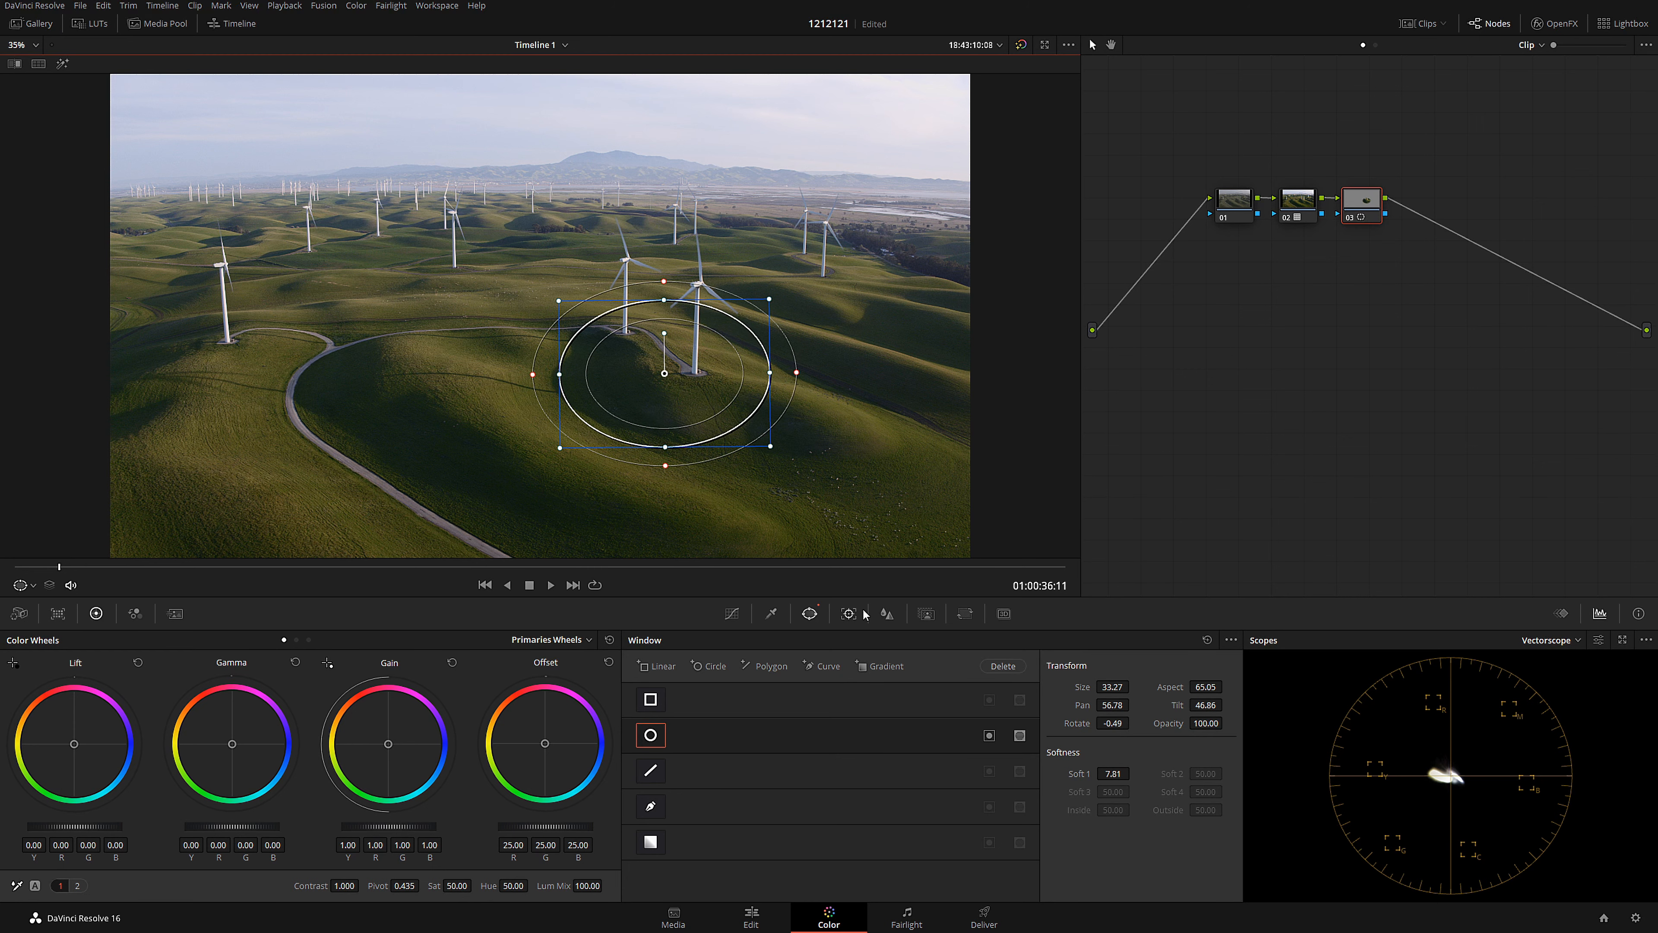
left_click(849, 613)
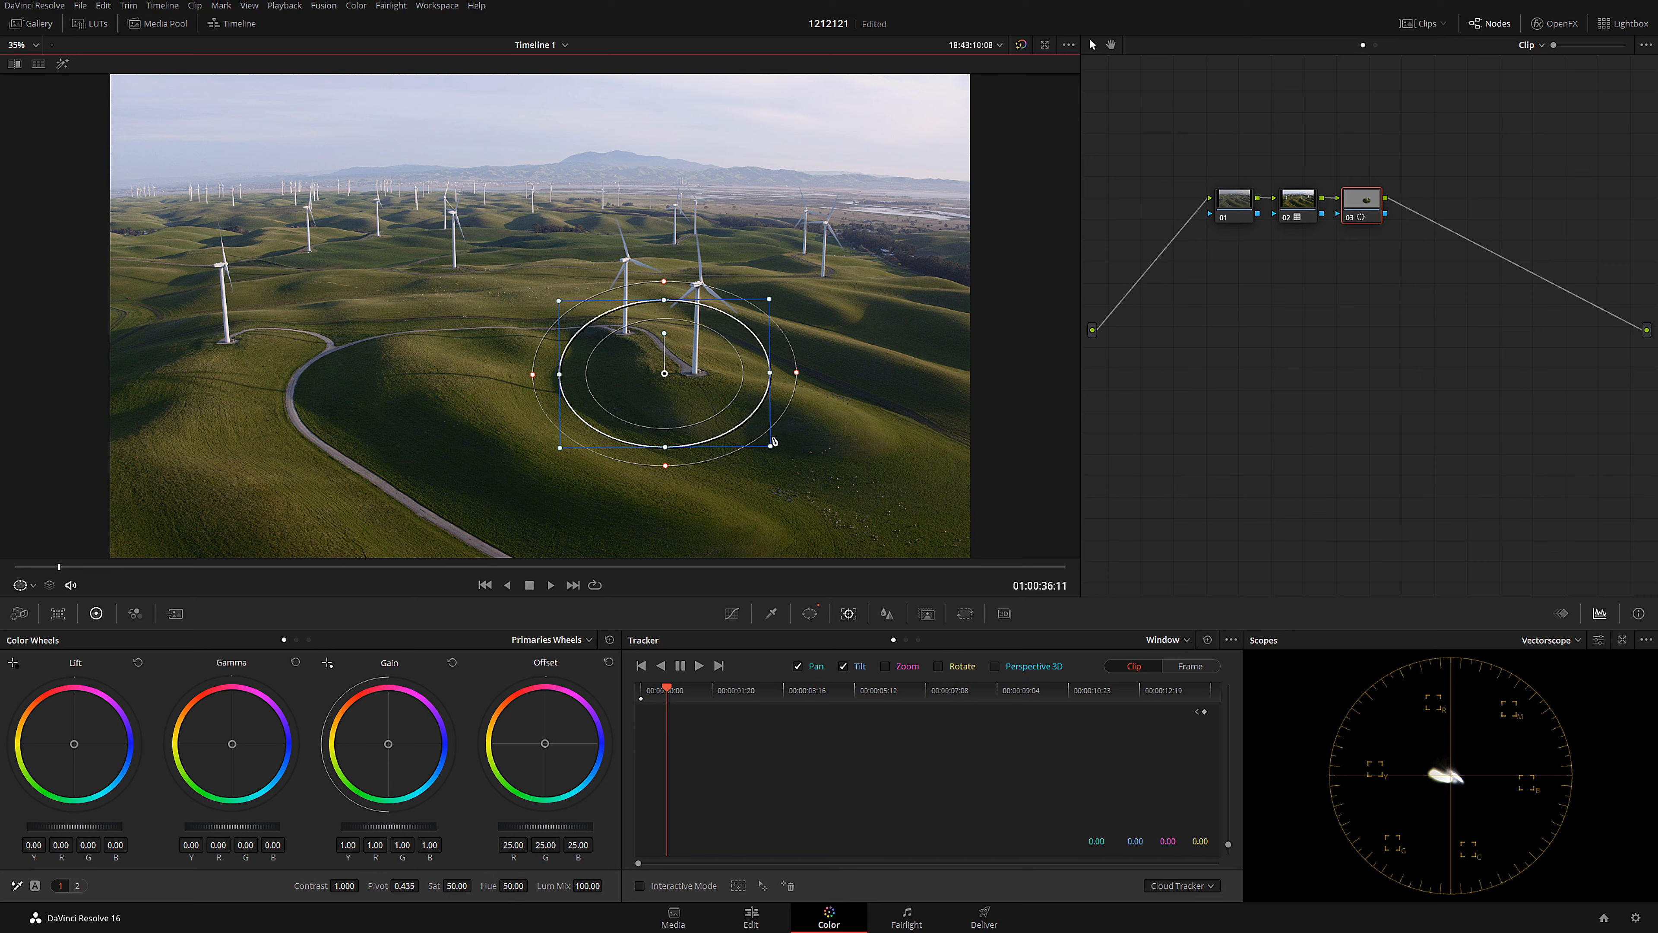
left_click_drag(772, 447, 820, 488)
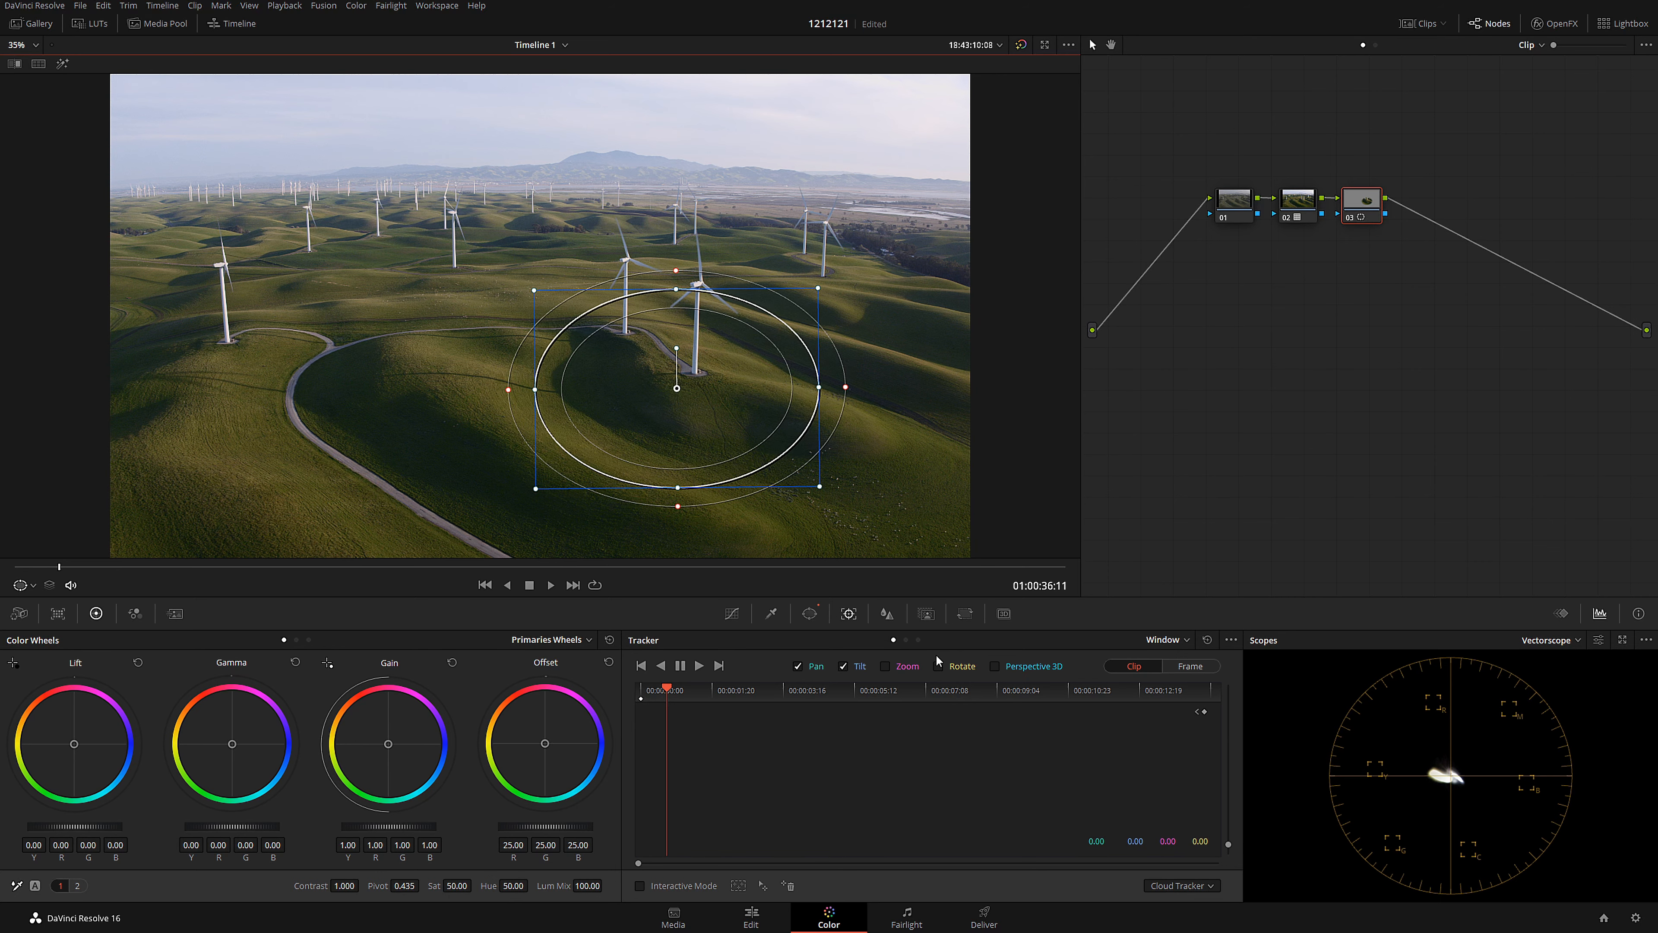
- Include zoom, rotation and Perspective 3D in the tracking, and track the elliptical window forward from the clip's start to its end
left_click_drag(193, 575, 4, 606)
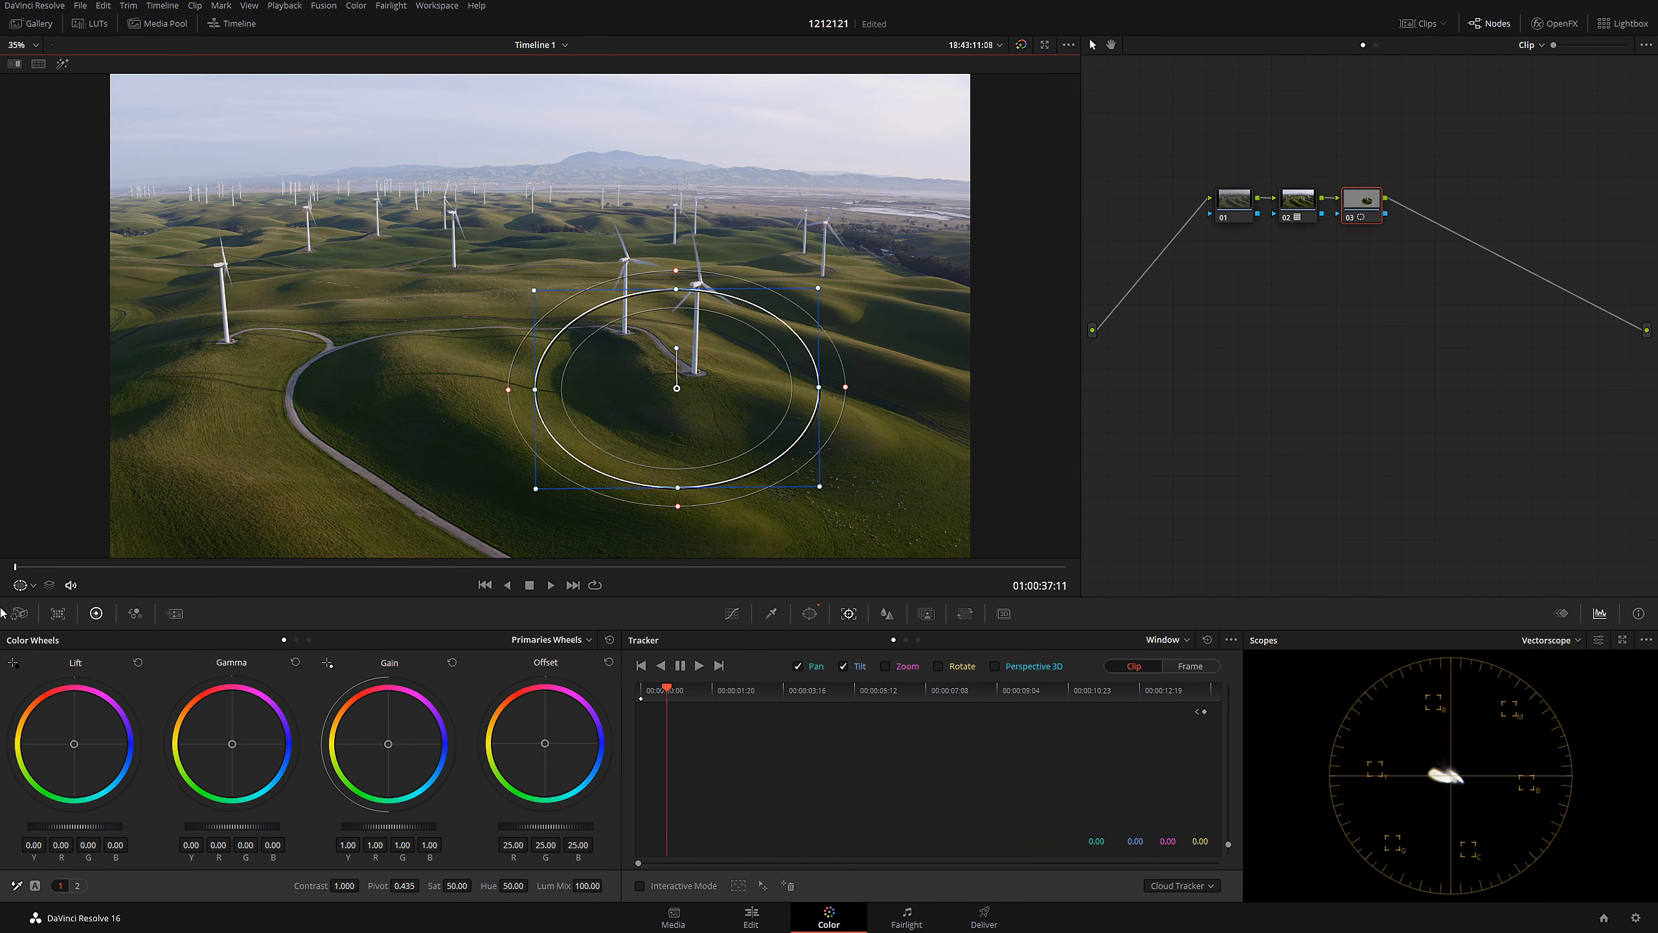
left_click(885, 666)
left_click(939, 667)
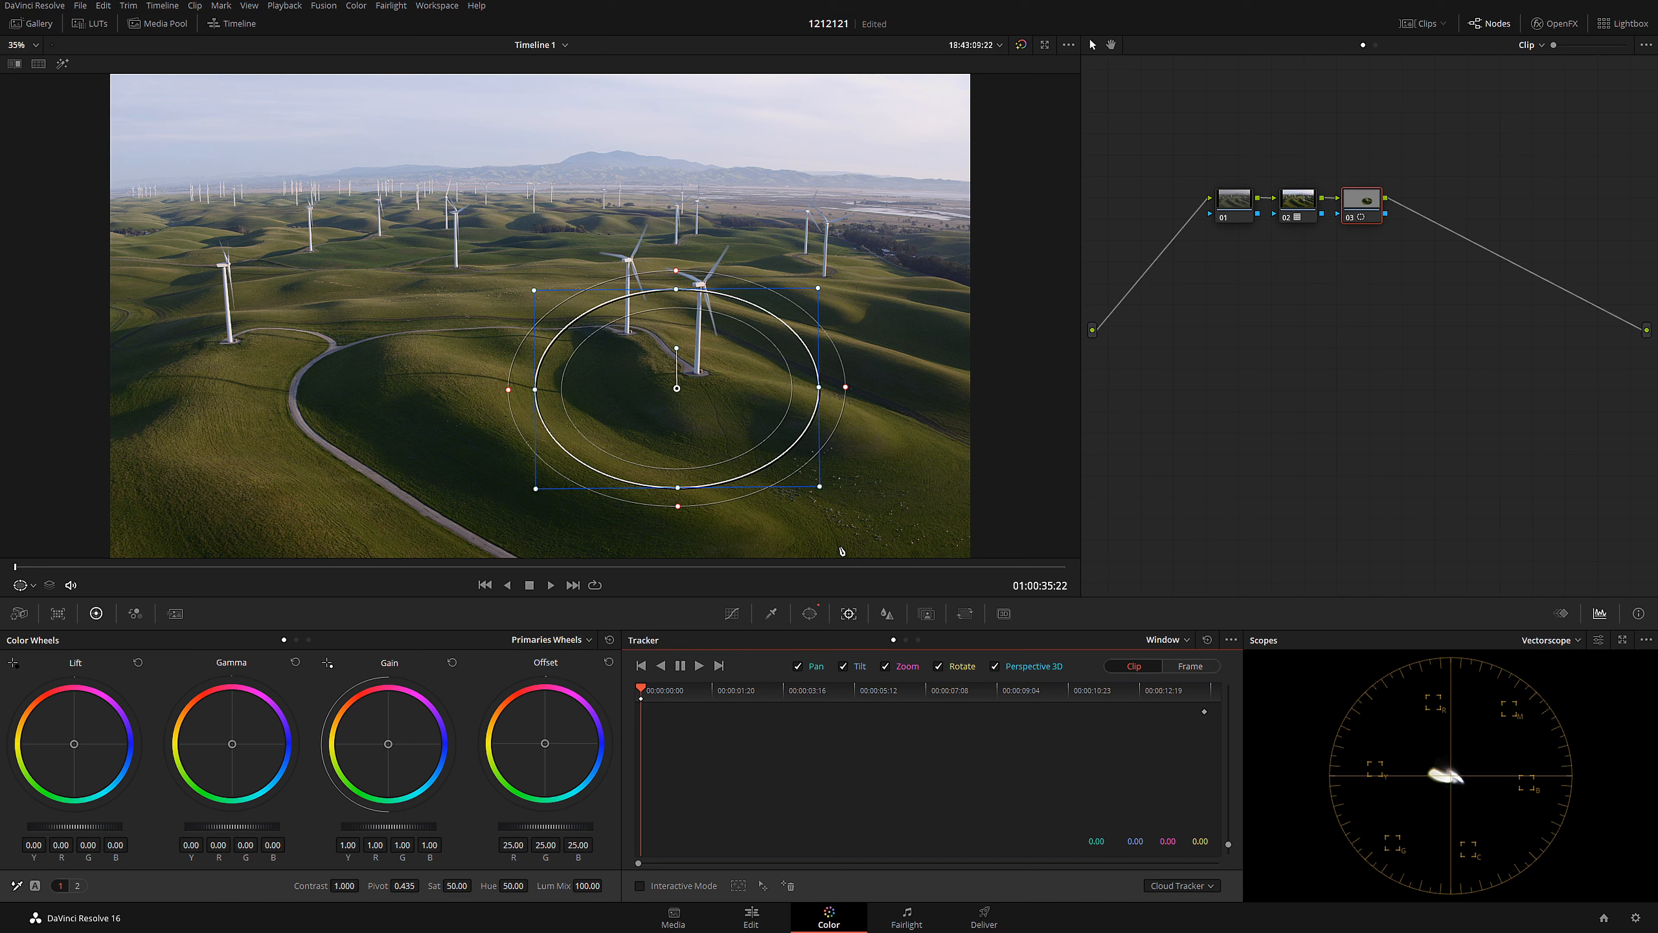
left_click_drag(588, 565, 20, 574)
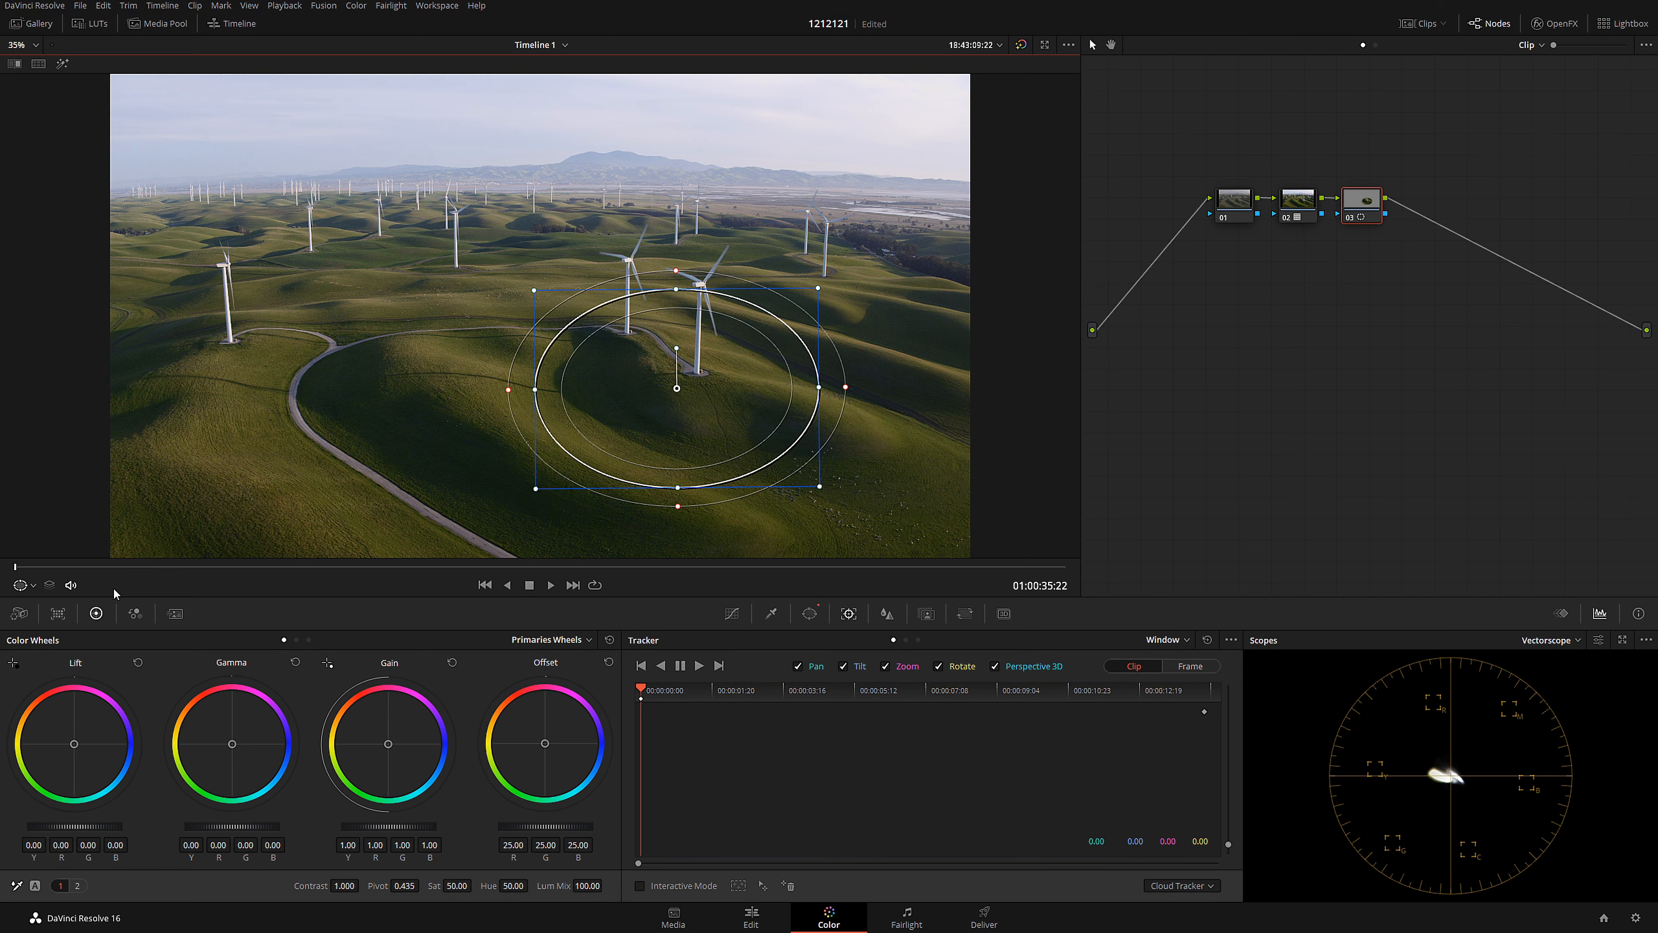
left_click(699, 665)
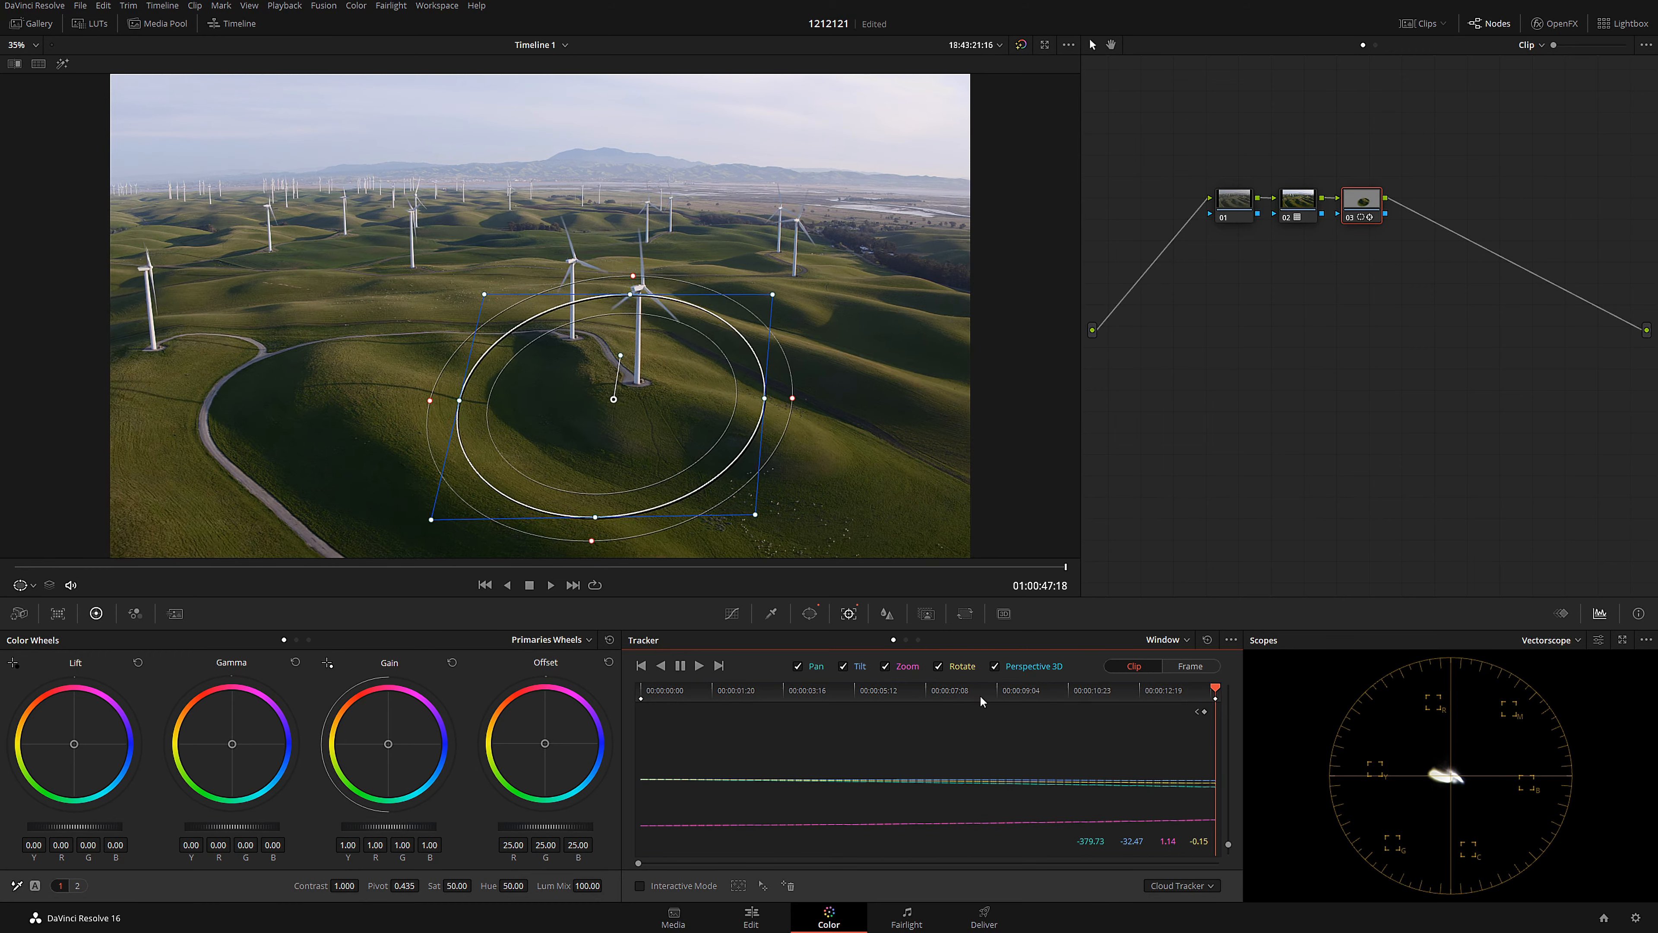
- Check the tracked window along the clip, and set its node's contrast to 1.122 and gain to 1.18
left_click(654, 702)
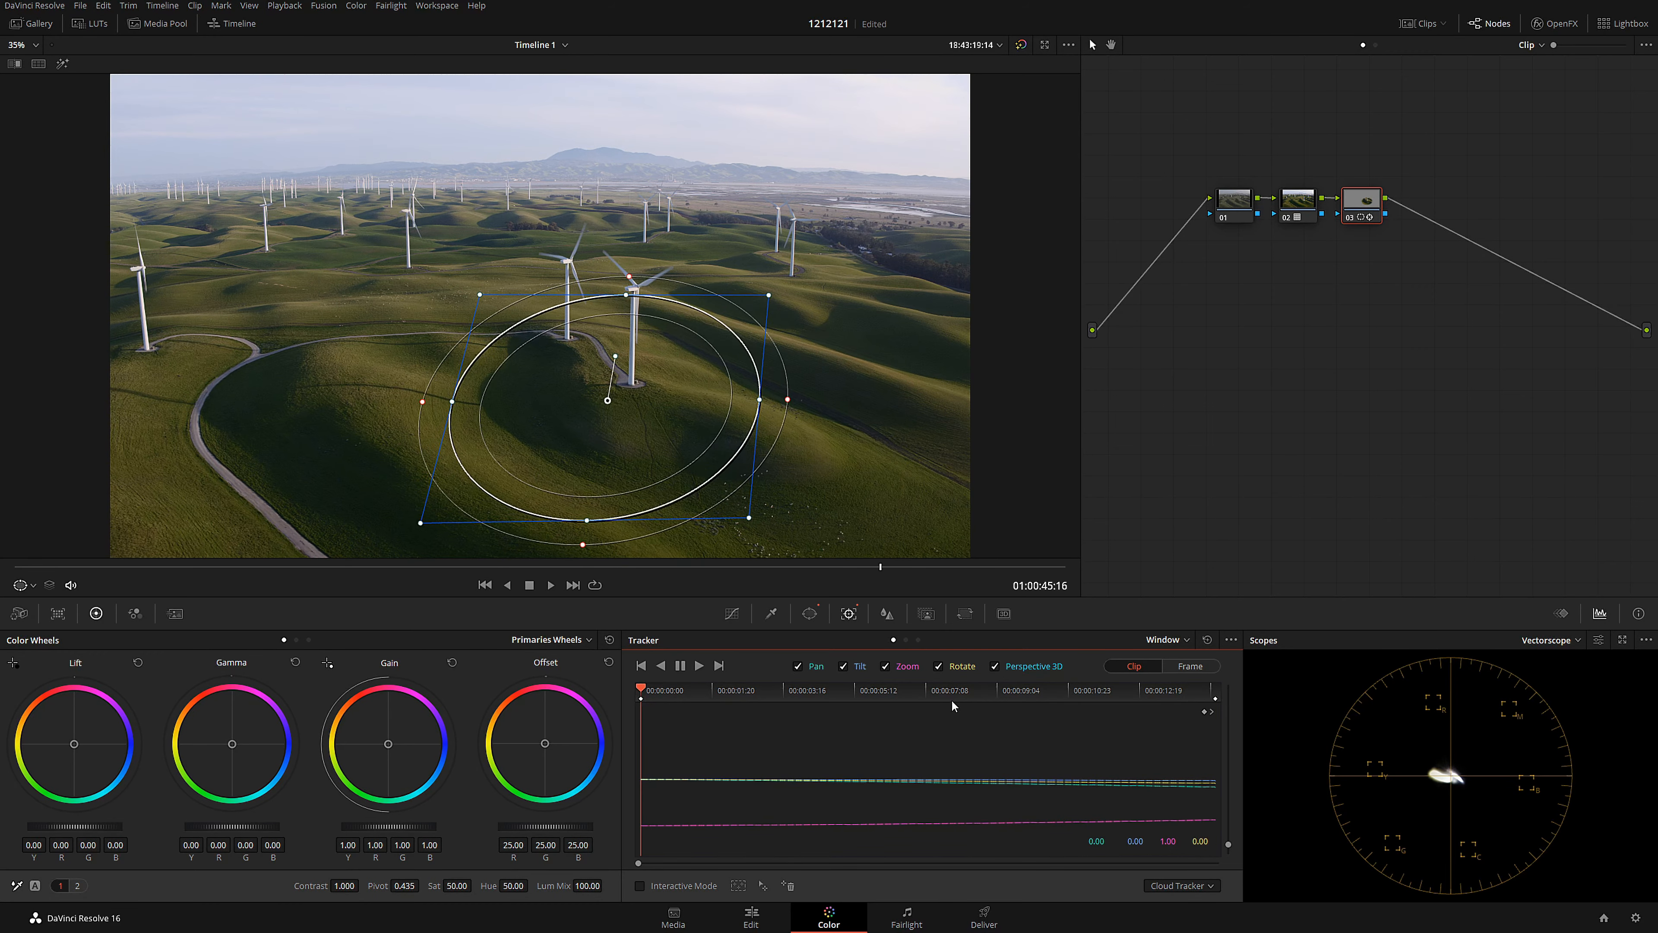
left_click_drag(643, 714, 735, 717)
left_click(735, 720)
left_click_drag(334, 890, 363, 884)
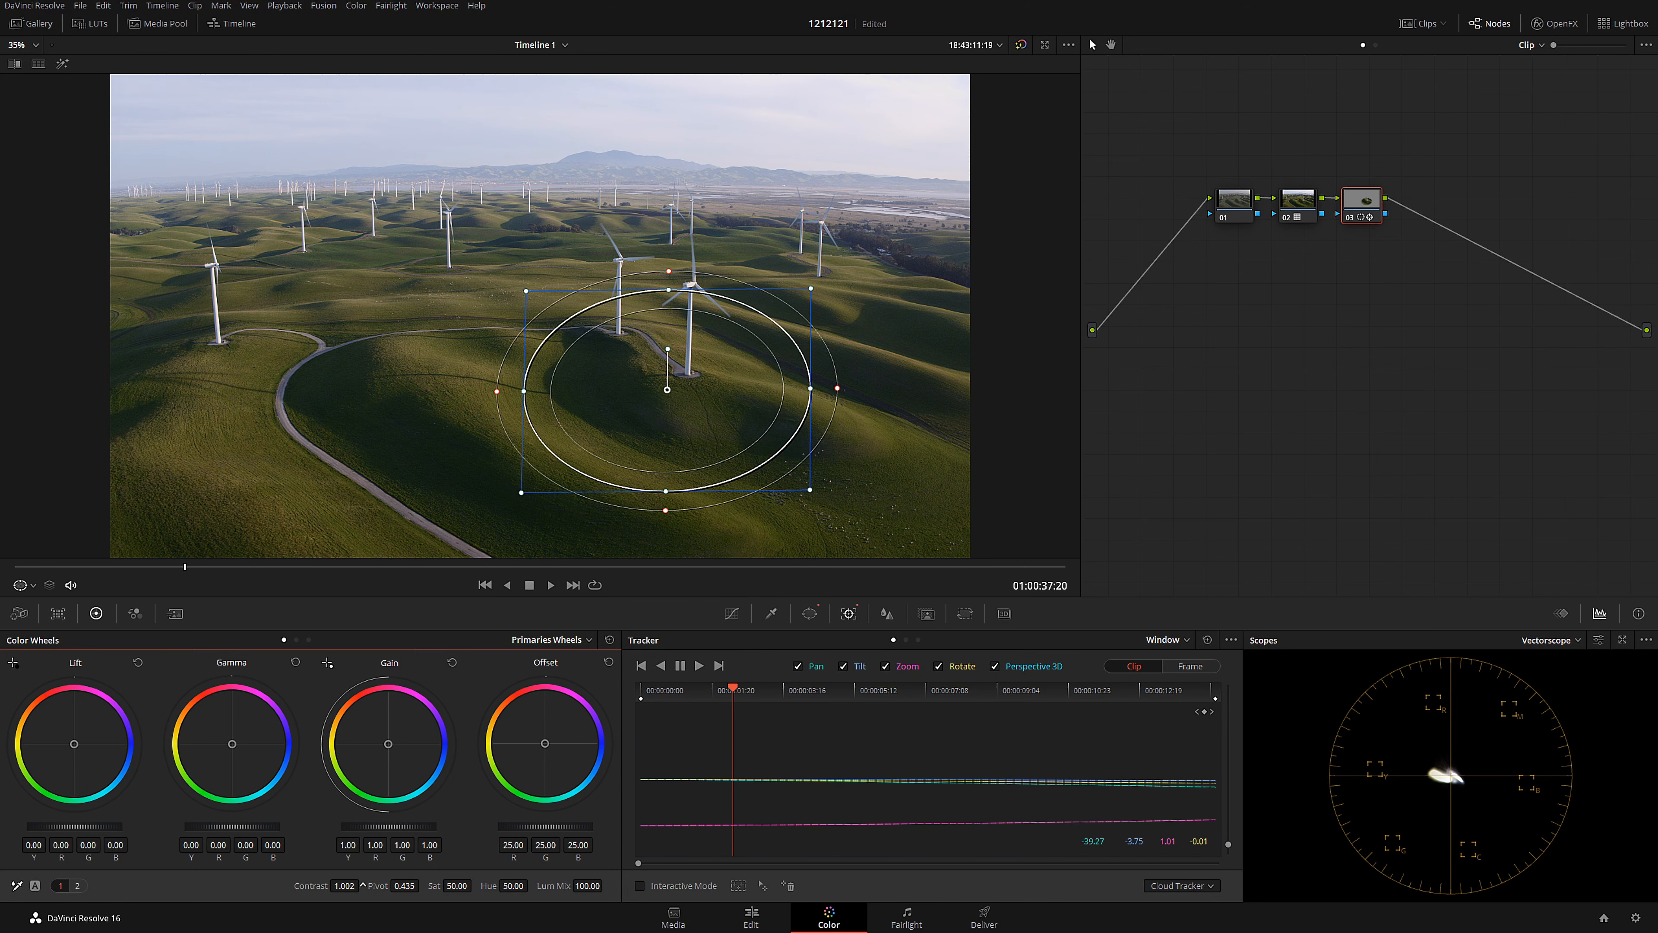
left_click_drag(389, 826, 418, 826)
- Try a hue of 48.80 on LUT node 02 at 01:00:43:01
left_click(1299, 202)
left_click_drag(612, 566, 647, 583)
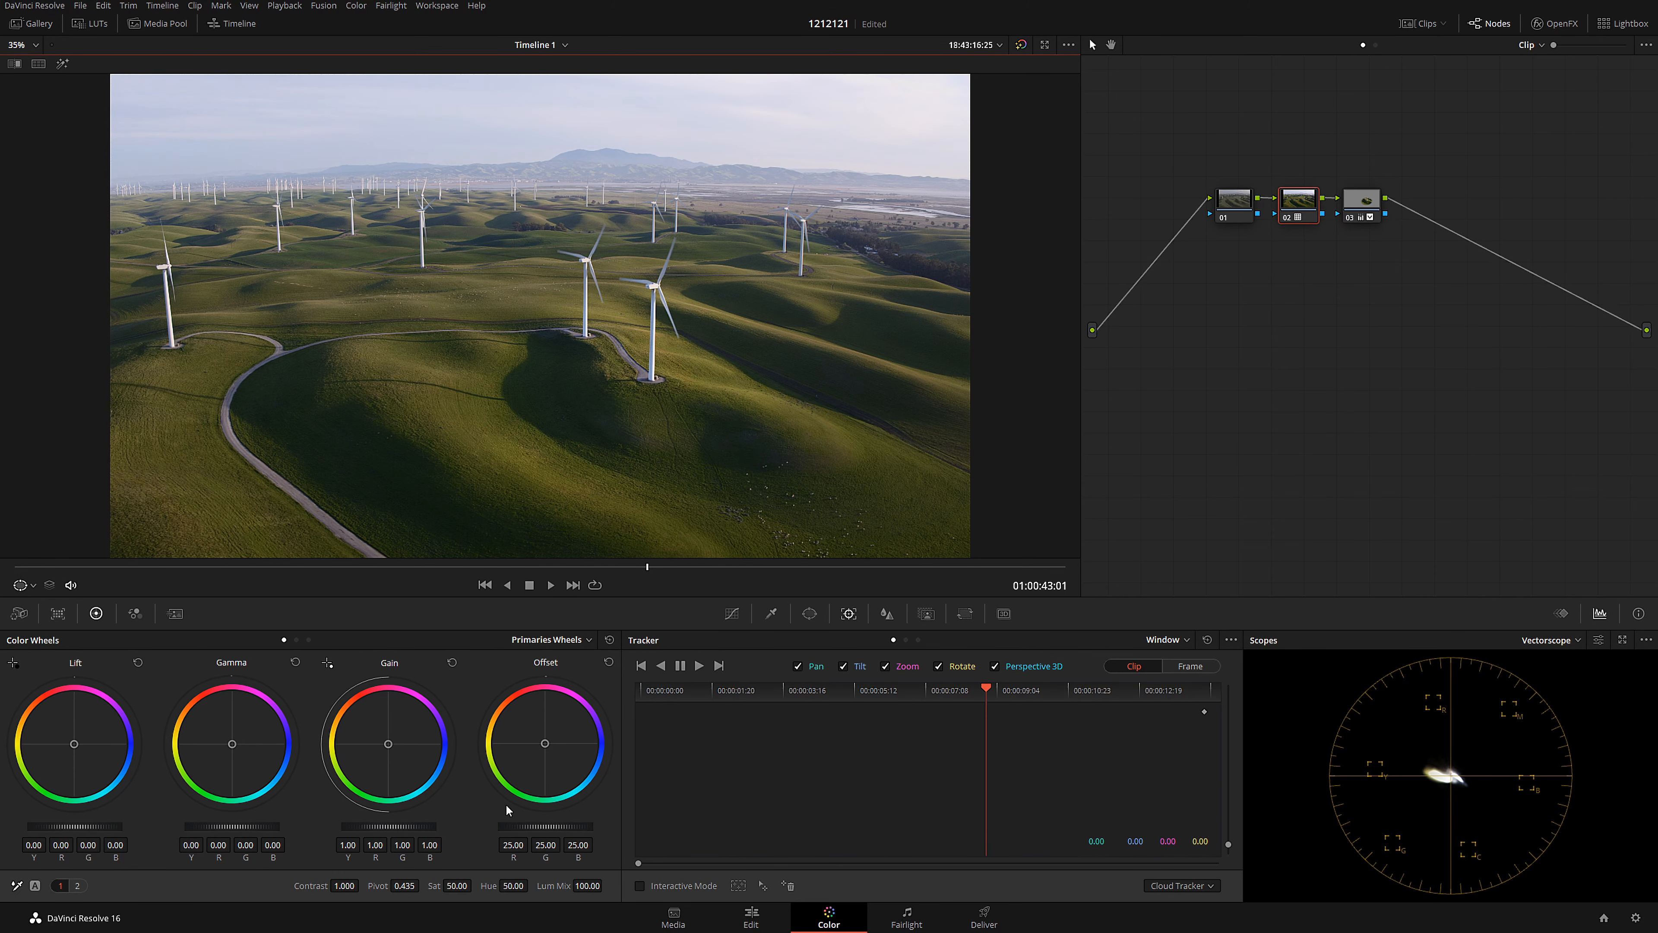
left_click_drag(506, 886, 533, 885)
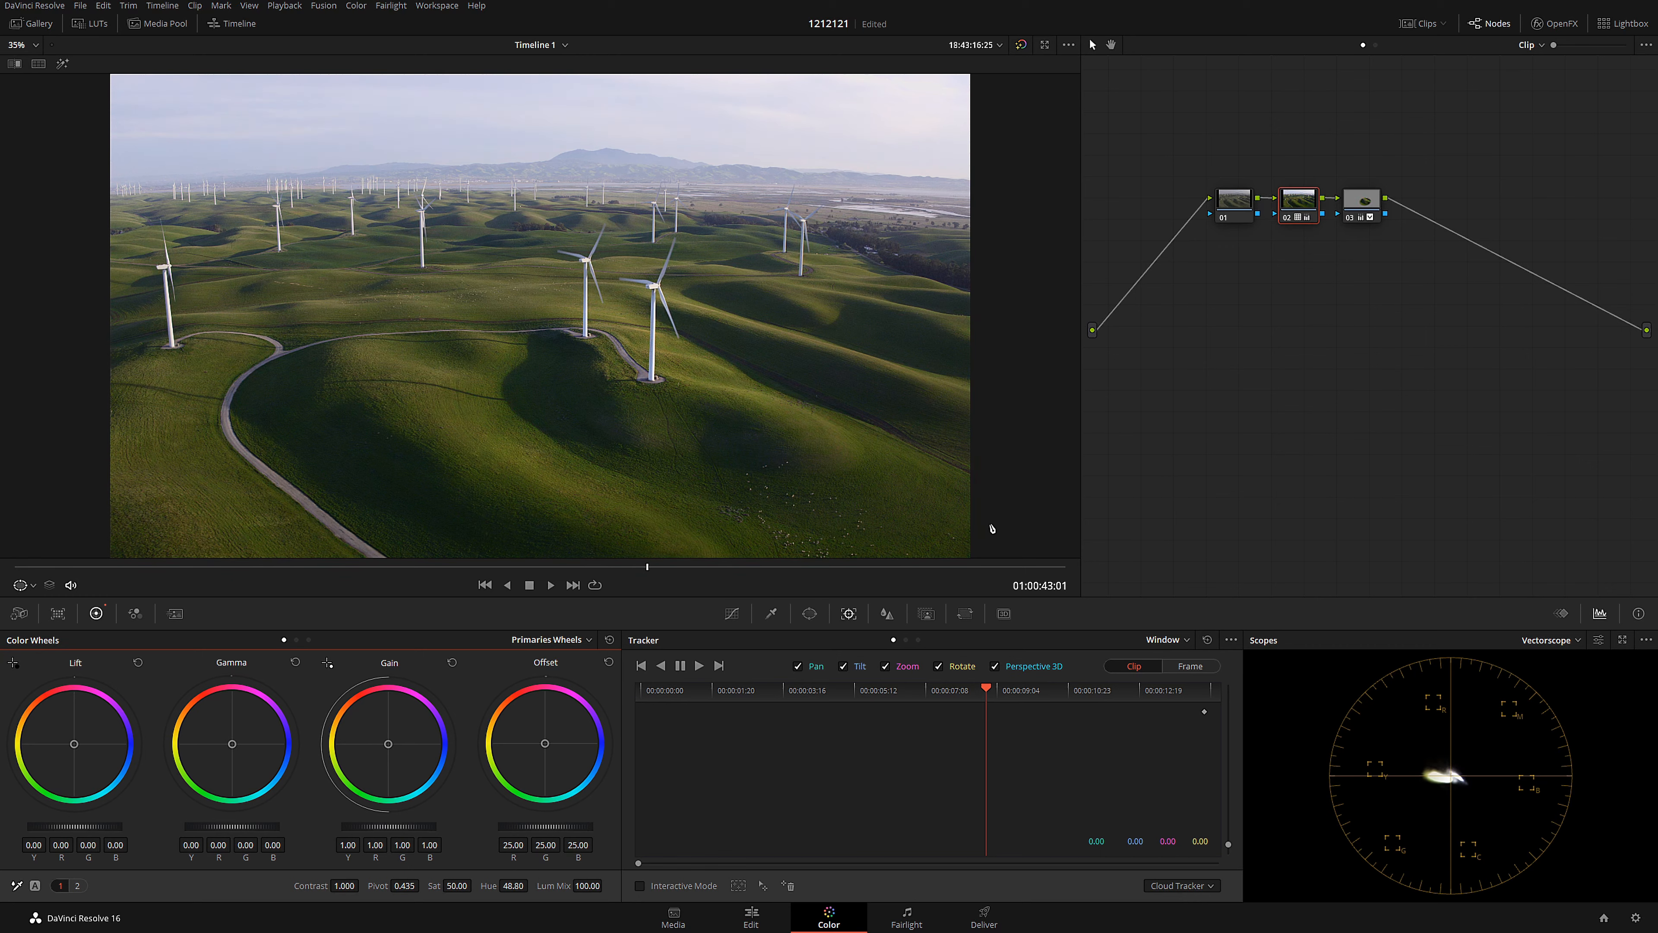
- Slightly lower the master gain of the windowed hill correction on node 03
left_click(1362, 200)
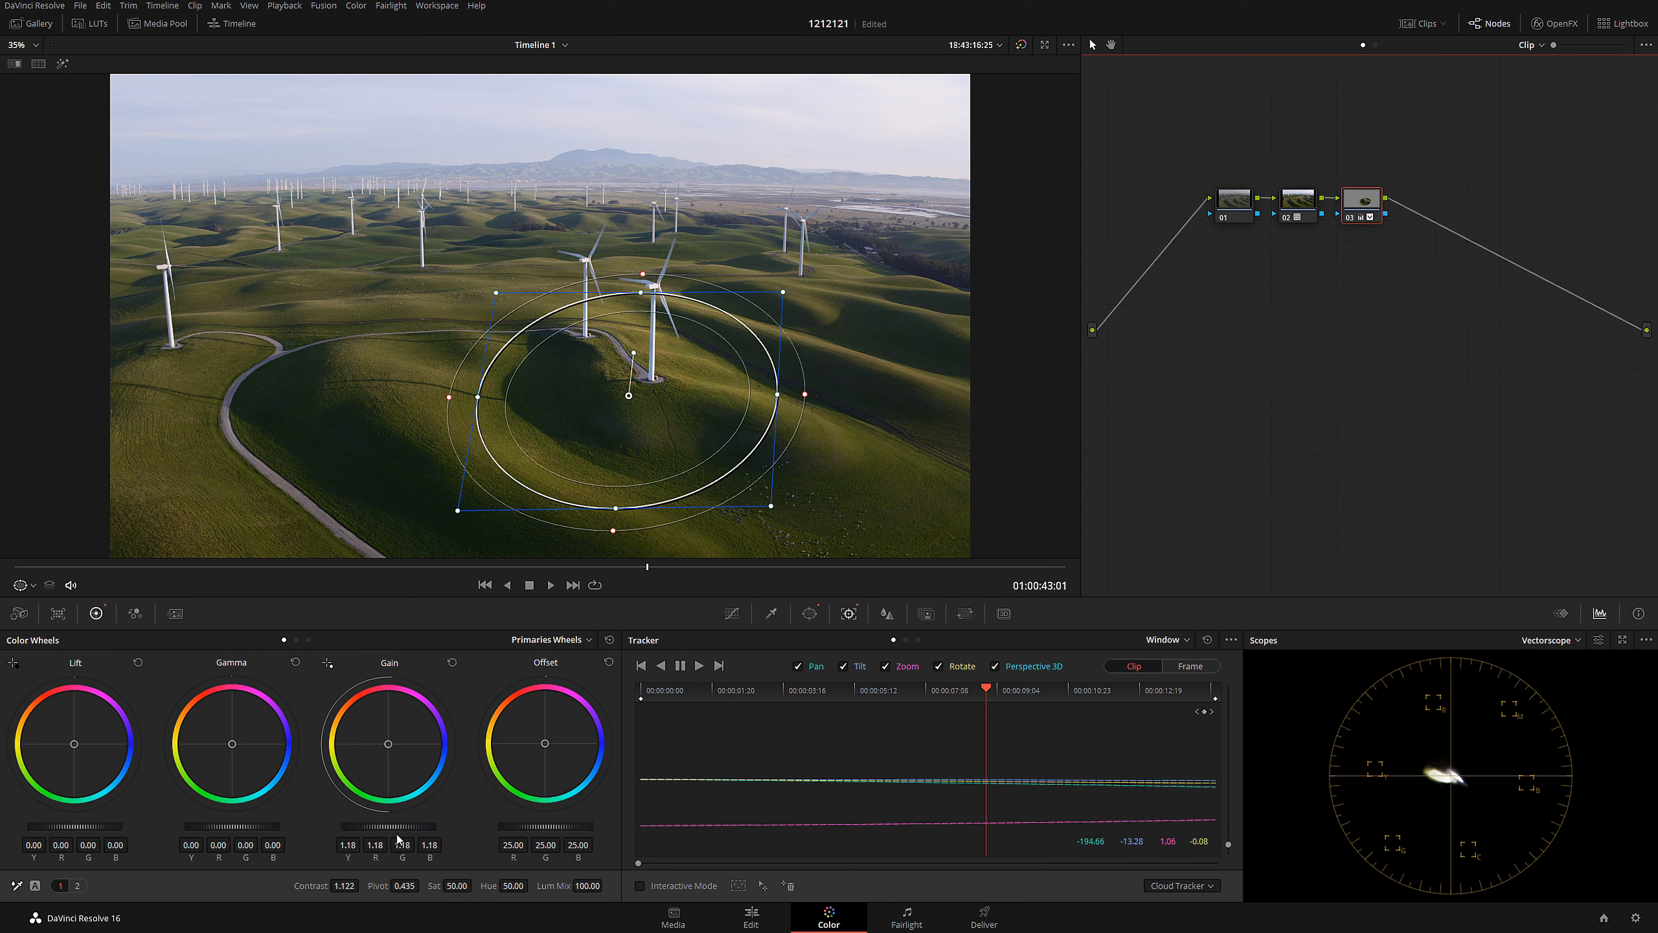
left_click_drag(394, 827, 384, 827)
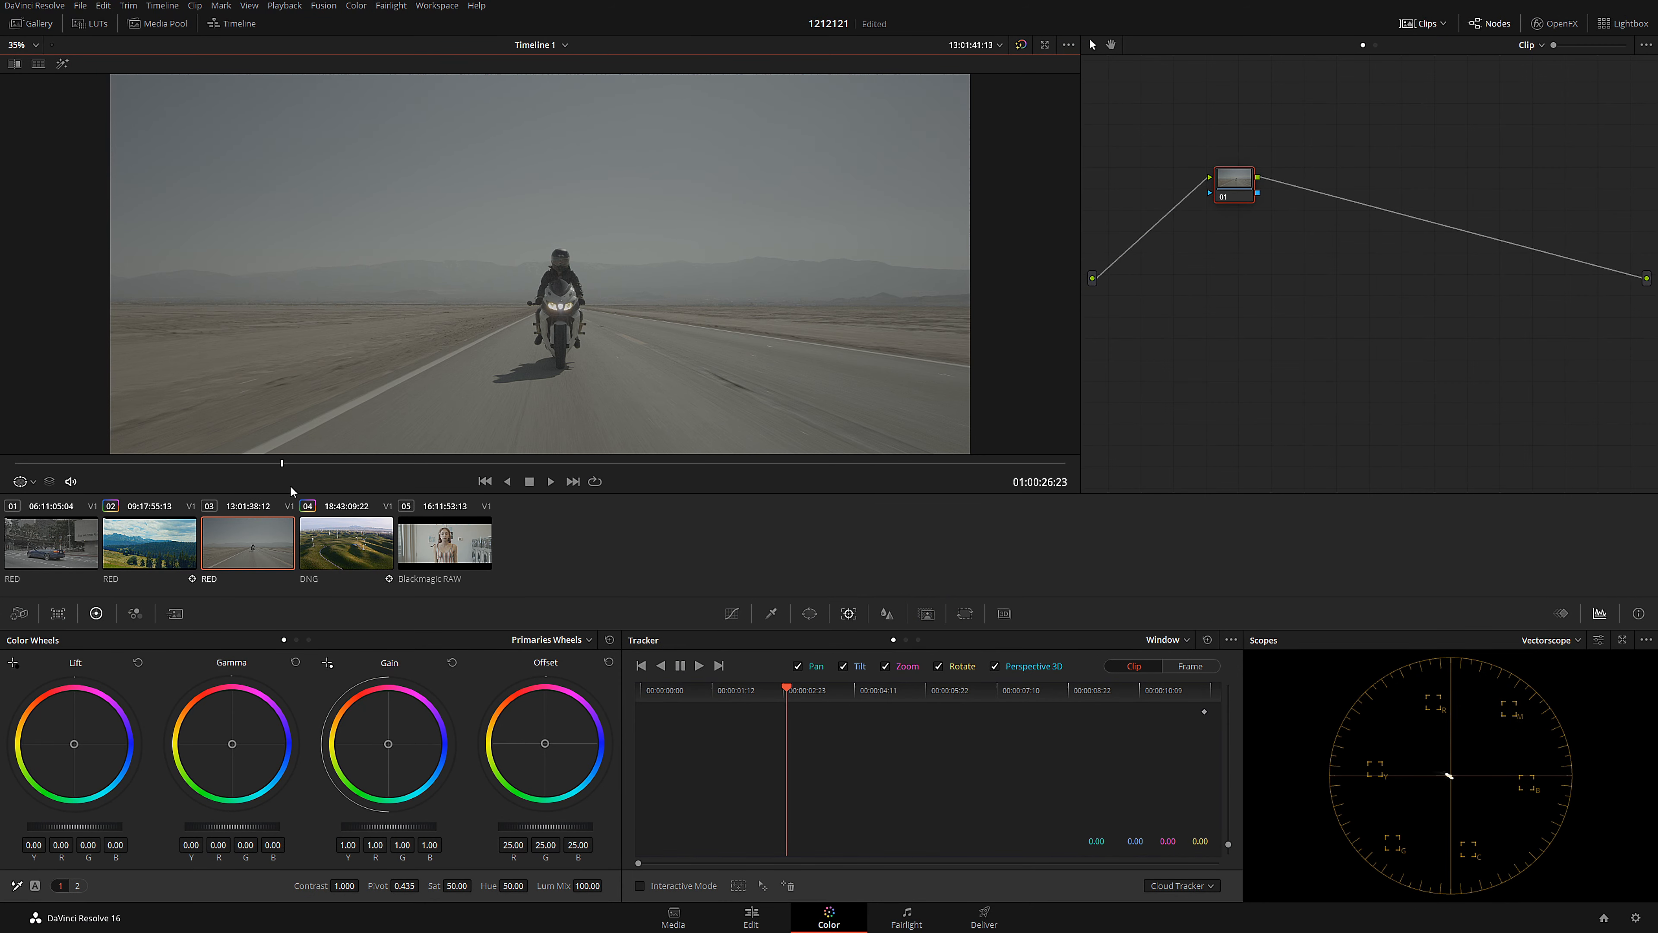
- On clip 03, the motorcycle shot, add a second serial node with the ORIGAMI LOG3G10 LUT from RED IPP2 LOG3g10, and hide the clip thumbnails
key("alt+s")
left_click(92, 23)
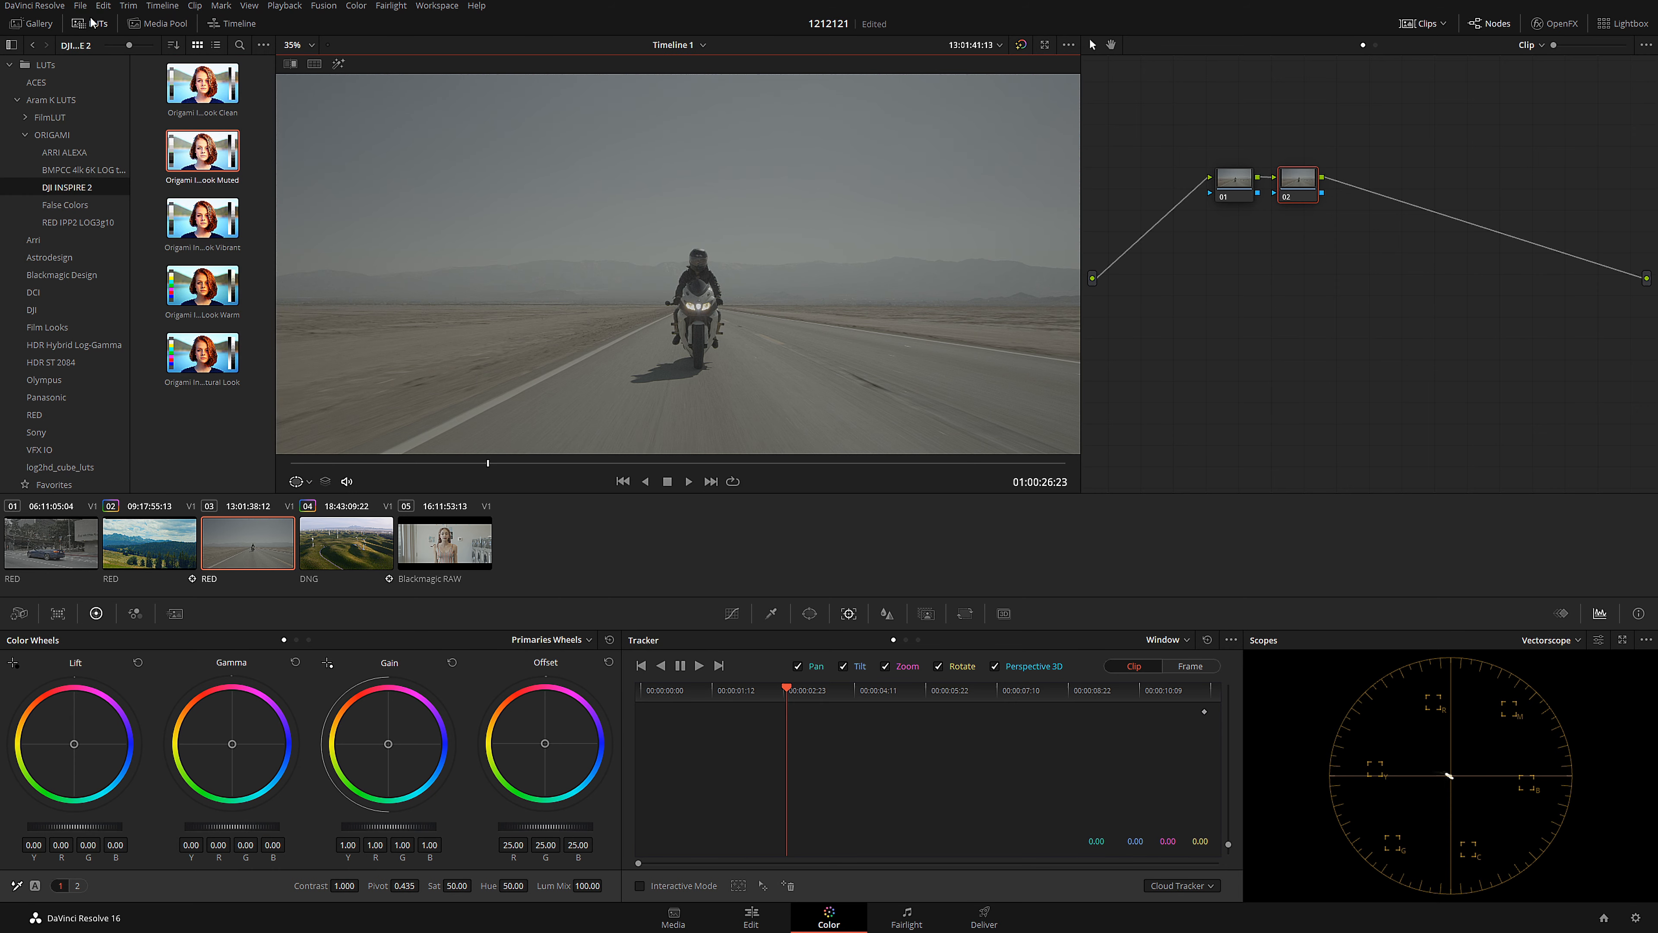
left_click(79, 222)
left_click_drag(194, 87, 1299, 178)
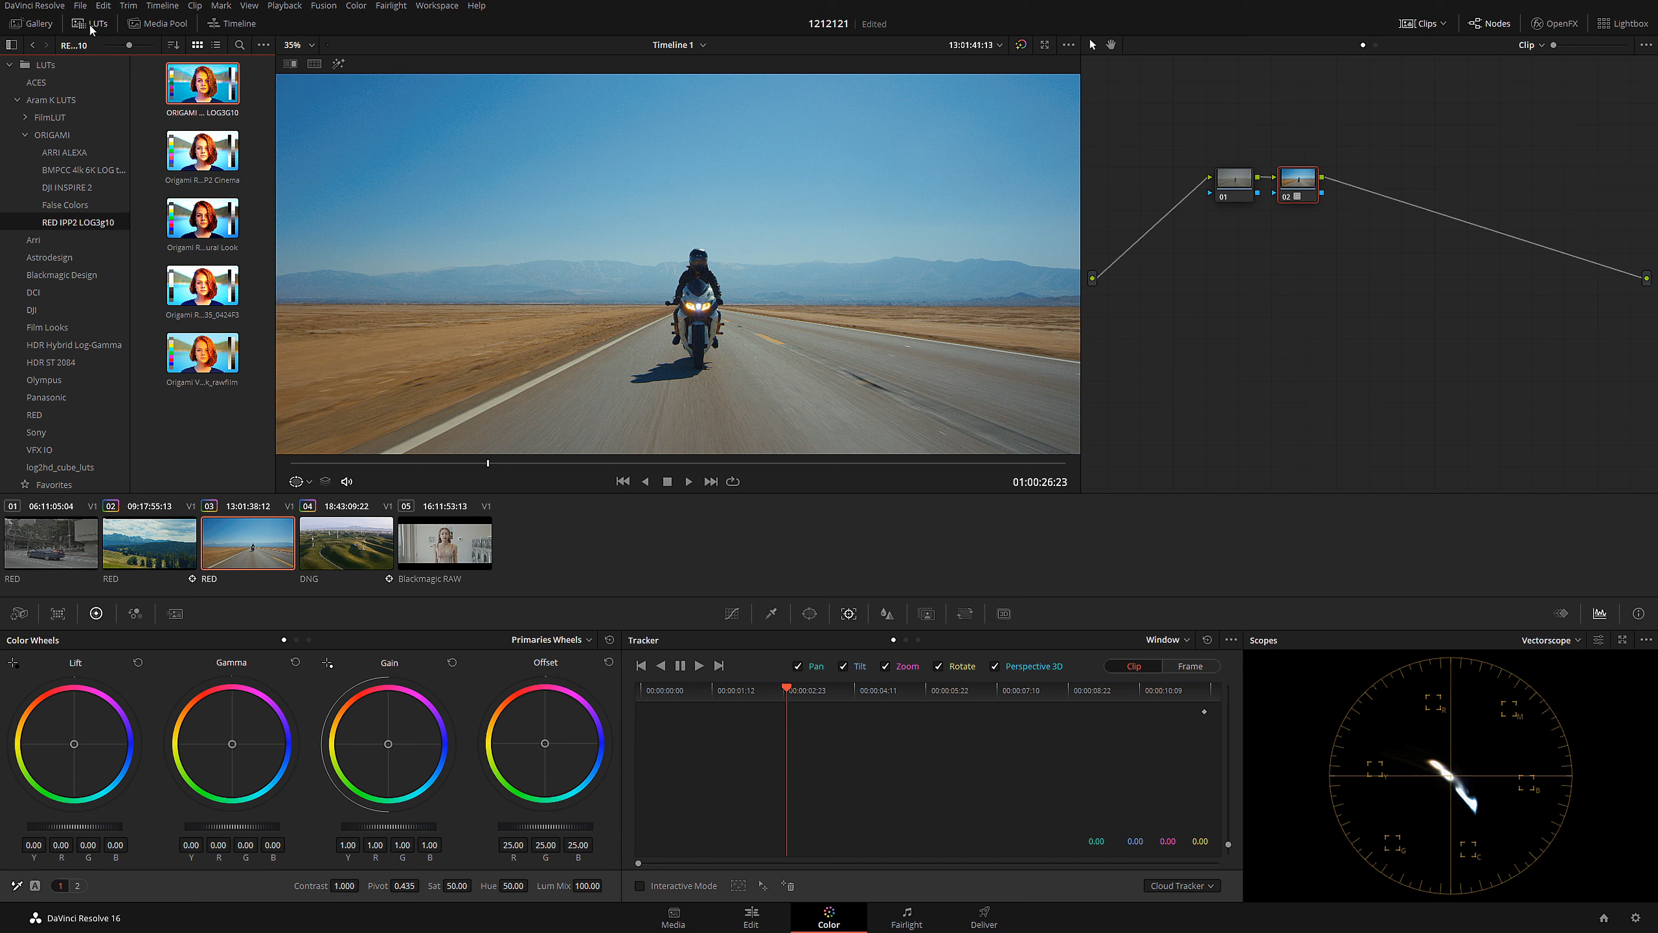
left_click(84, 25)
left_click(1422, 23)
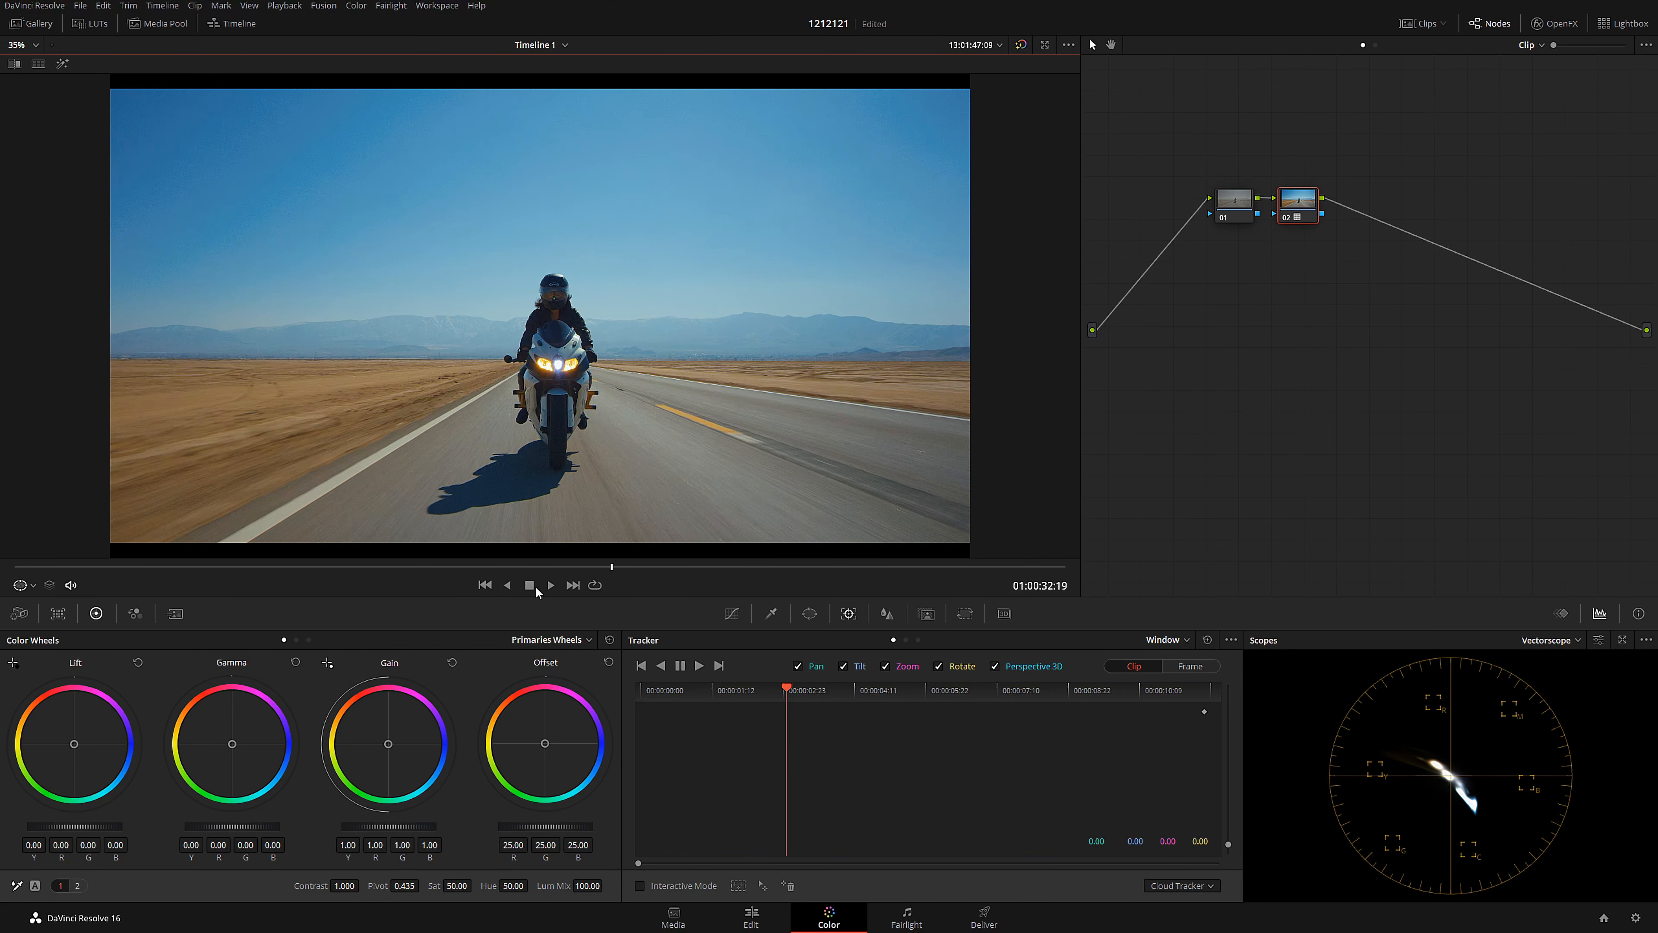
- Add a third serial node and, at 01:00:30:14, outline the motorcyclist and the shadow on the road with a closed curve window
key("alt+s")
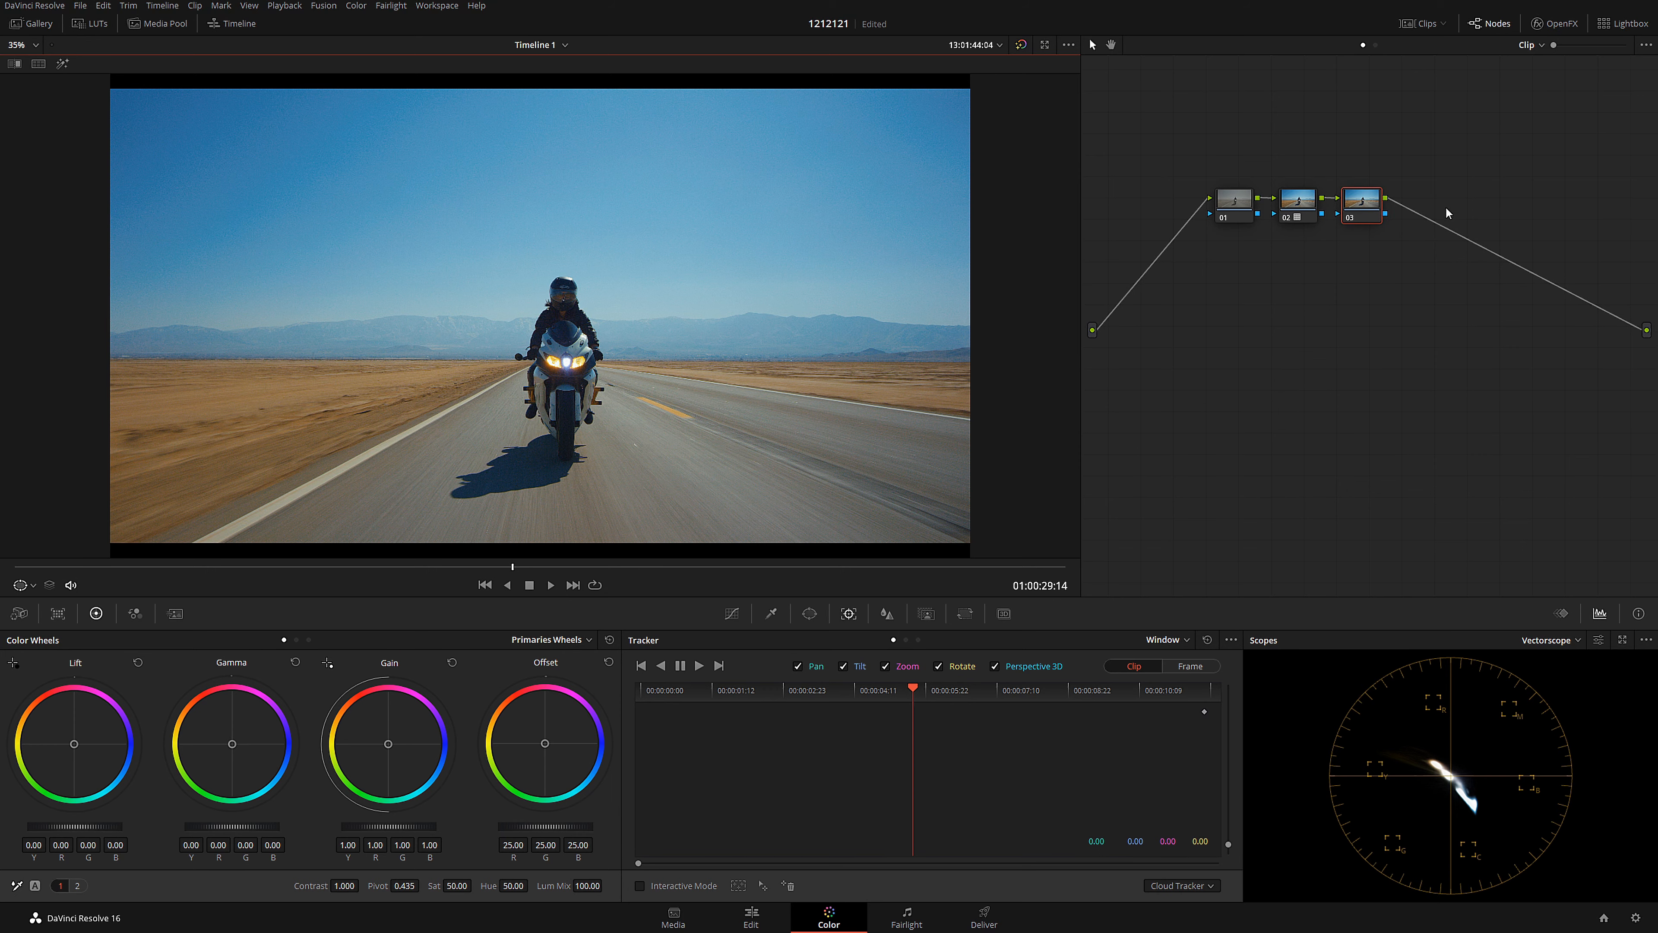
left_click_drag(397, 567, 13, 581)
left_click_drag(149, 581, 875, 590)
left_click_drag(404, 612, 242, 625)
left_click_drag(76, 636, 602, 604)
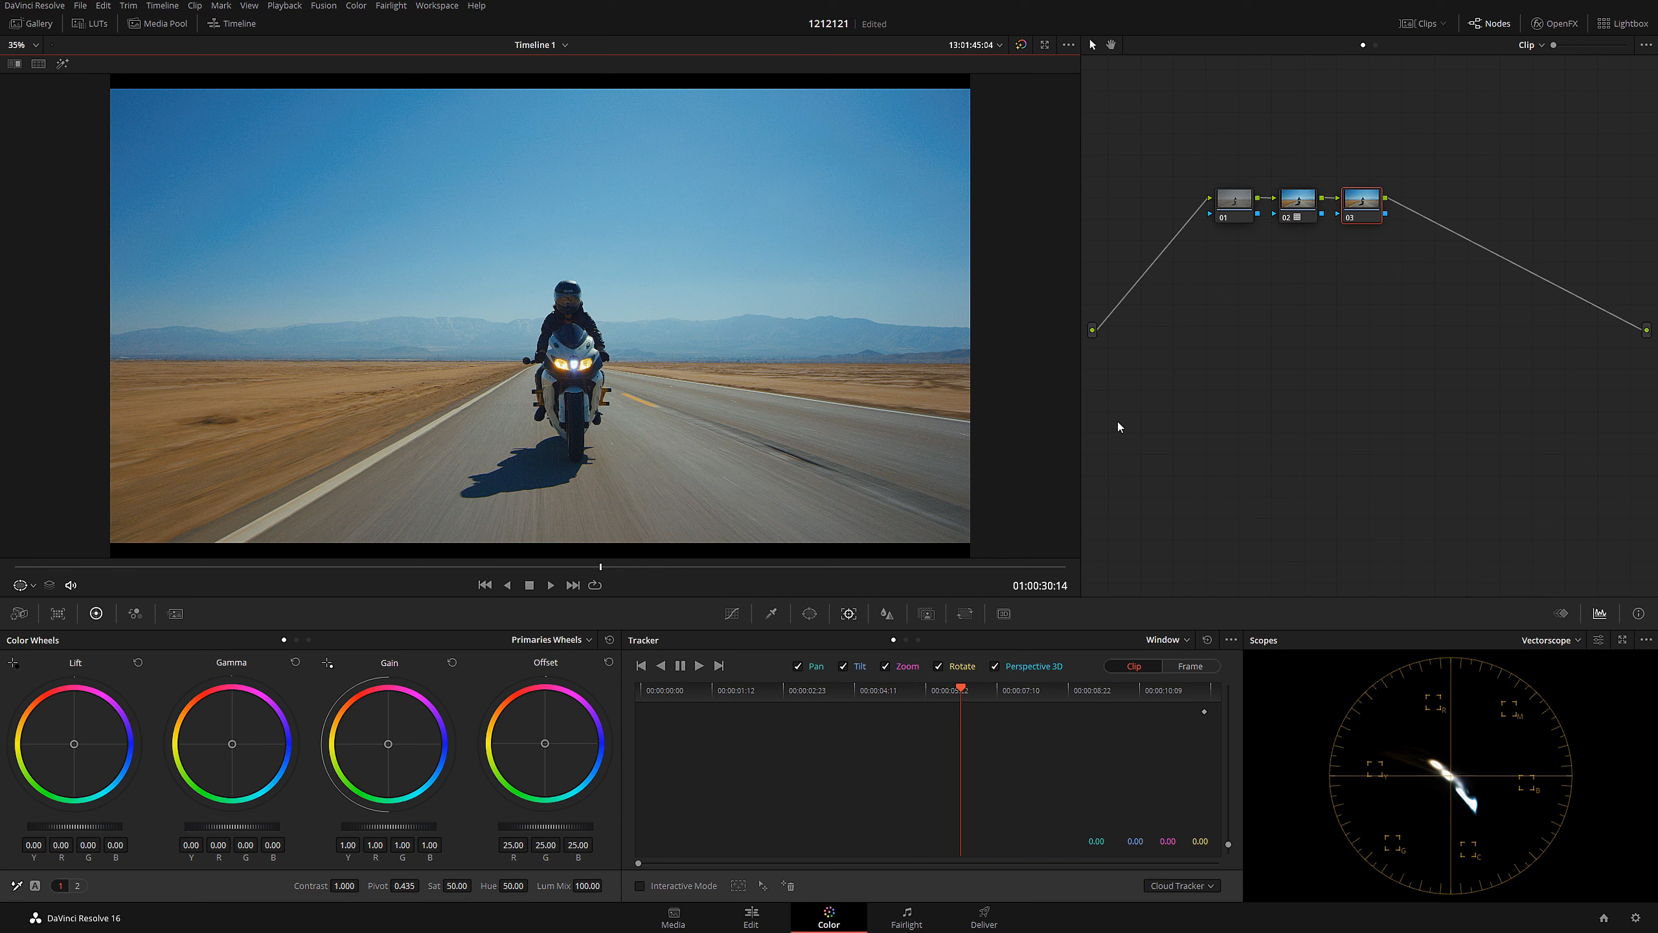
left_click(771, 613)
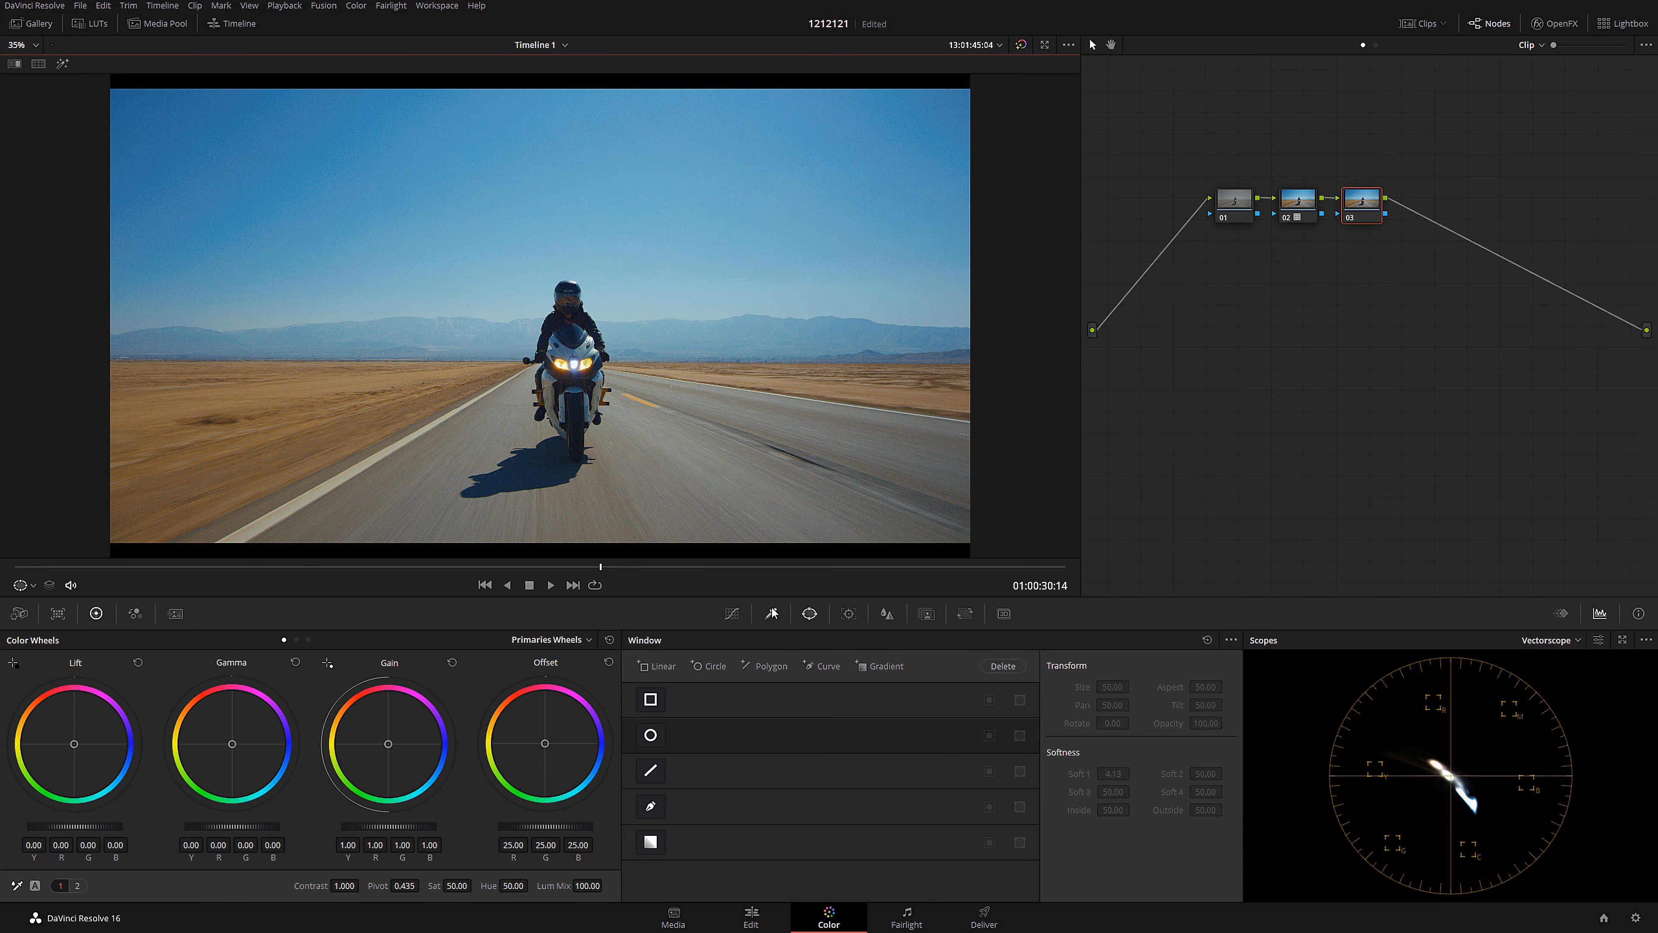
left_click(651, 809)
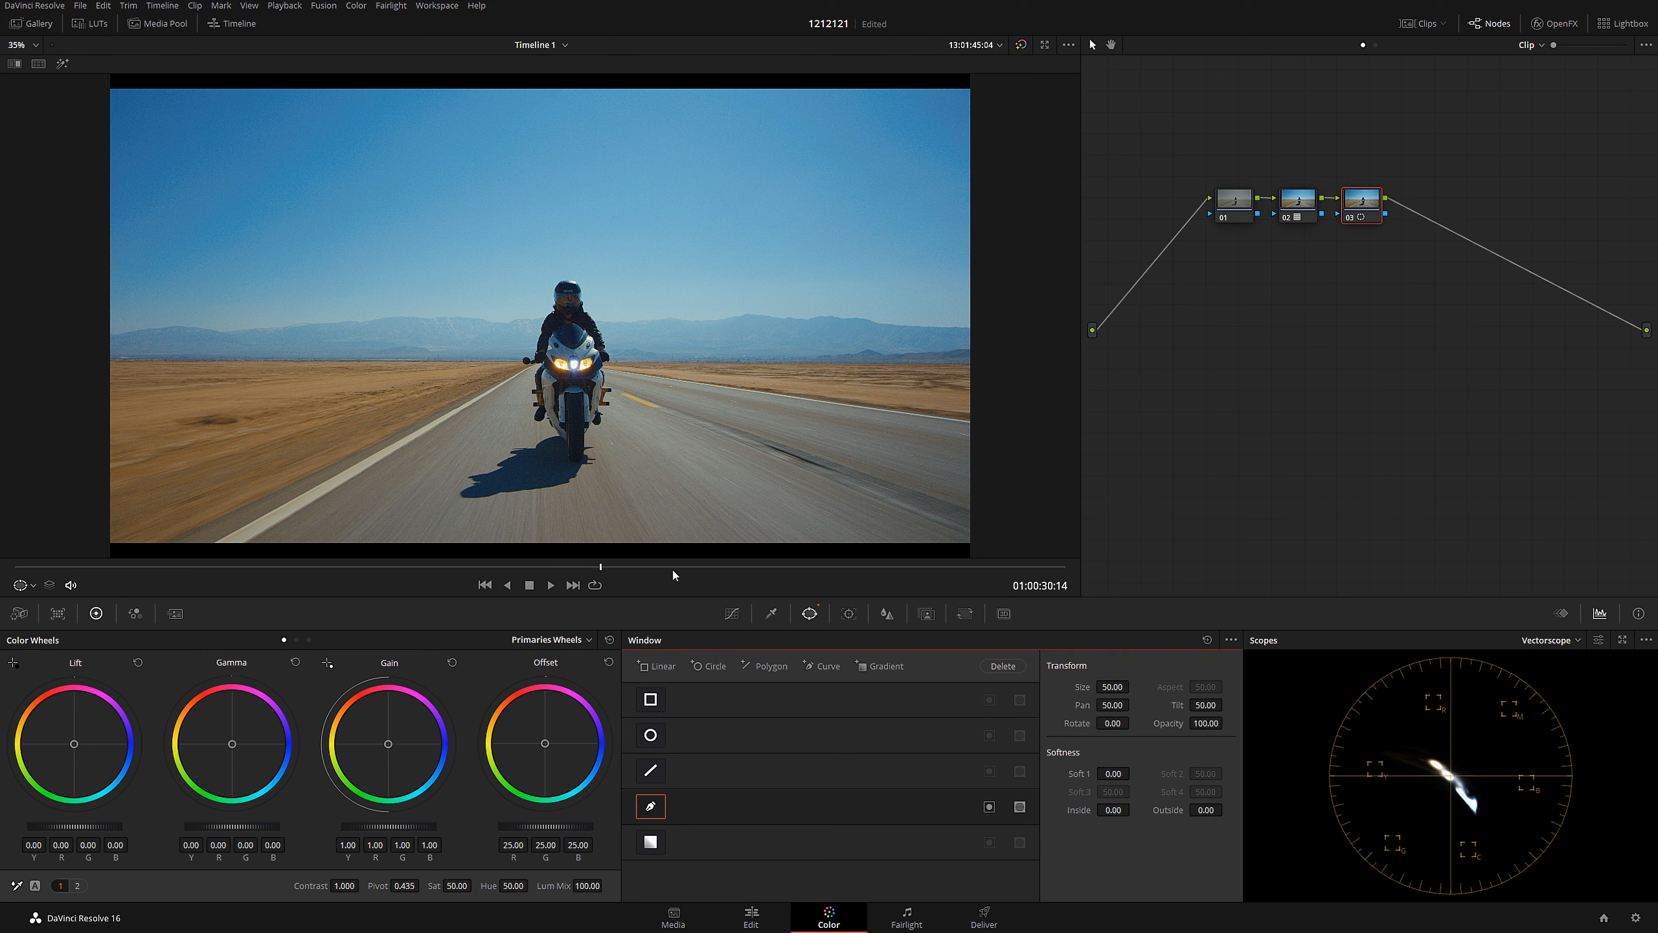
left_click(559, 279)
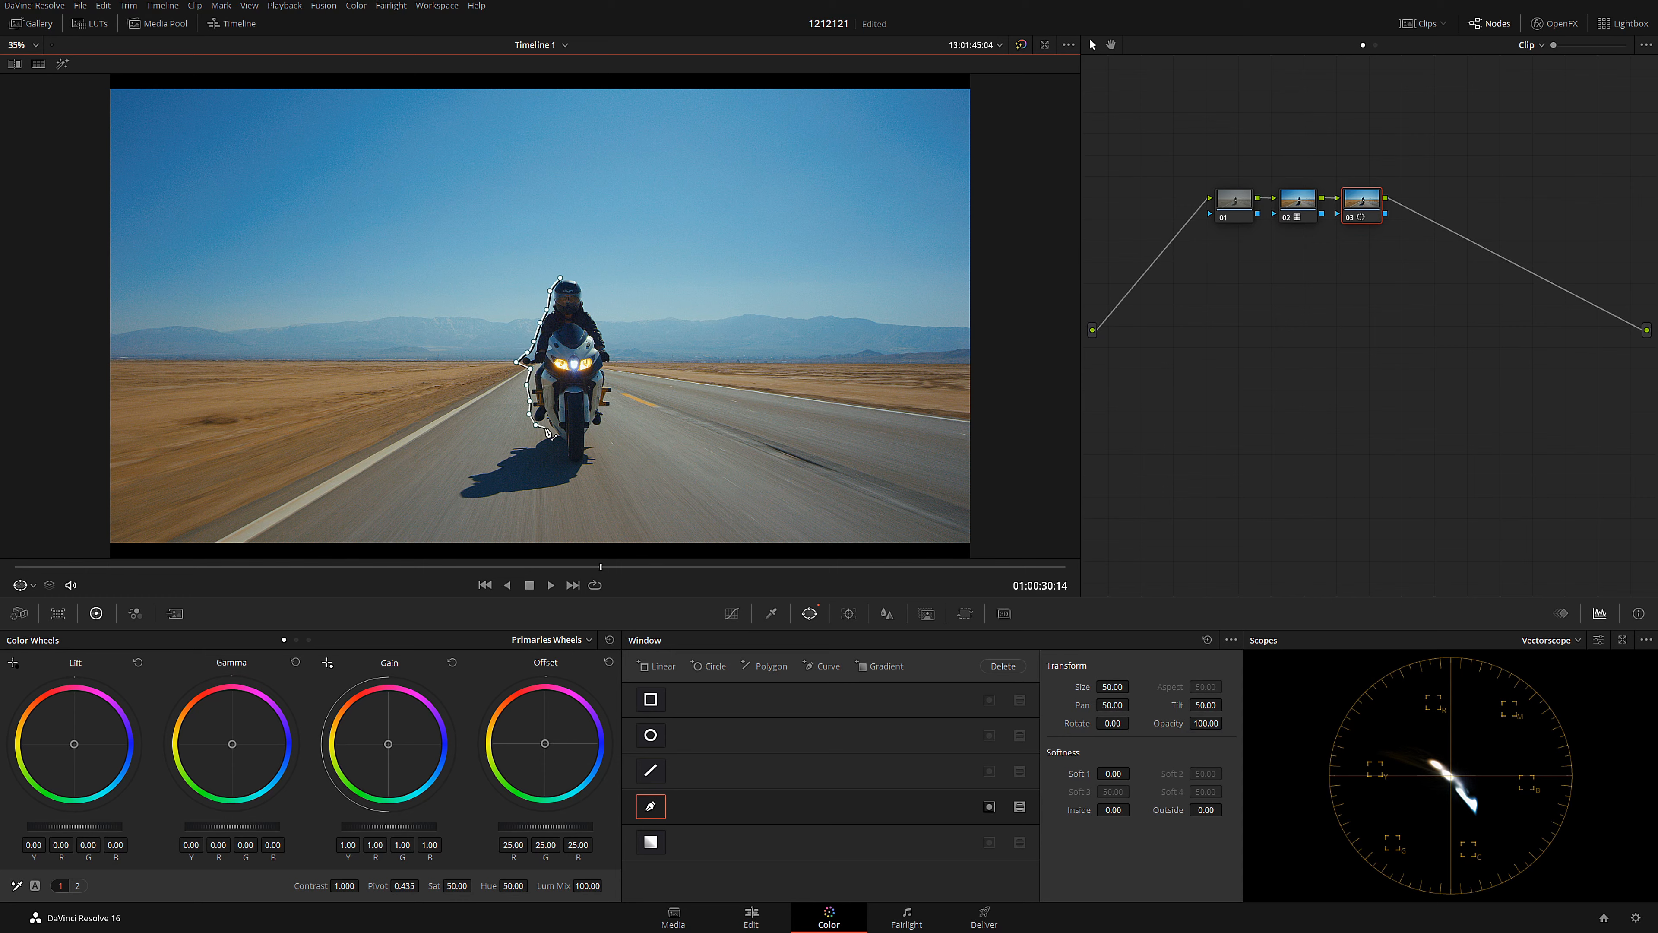
mouse_move(477, 469)
left_mouse_down()
mouse_move(455, 484)
mouse_move(483, 507)
mouse_move(549, 501)
left_mouse_up()
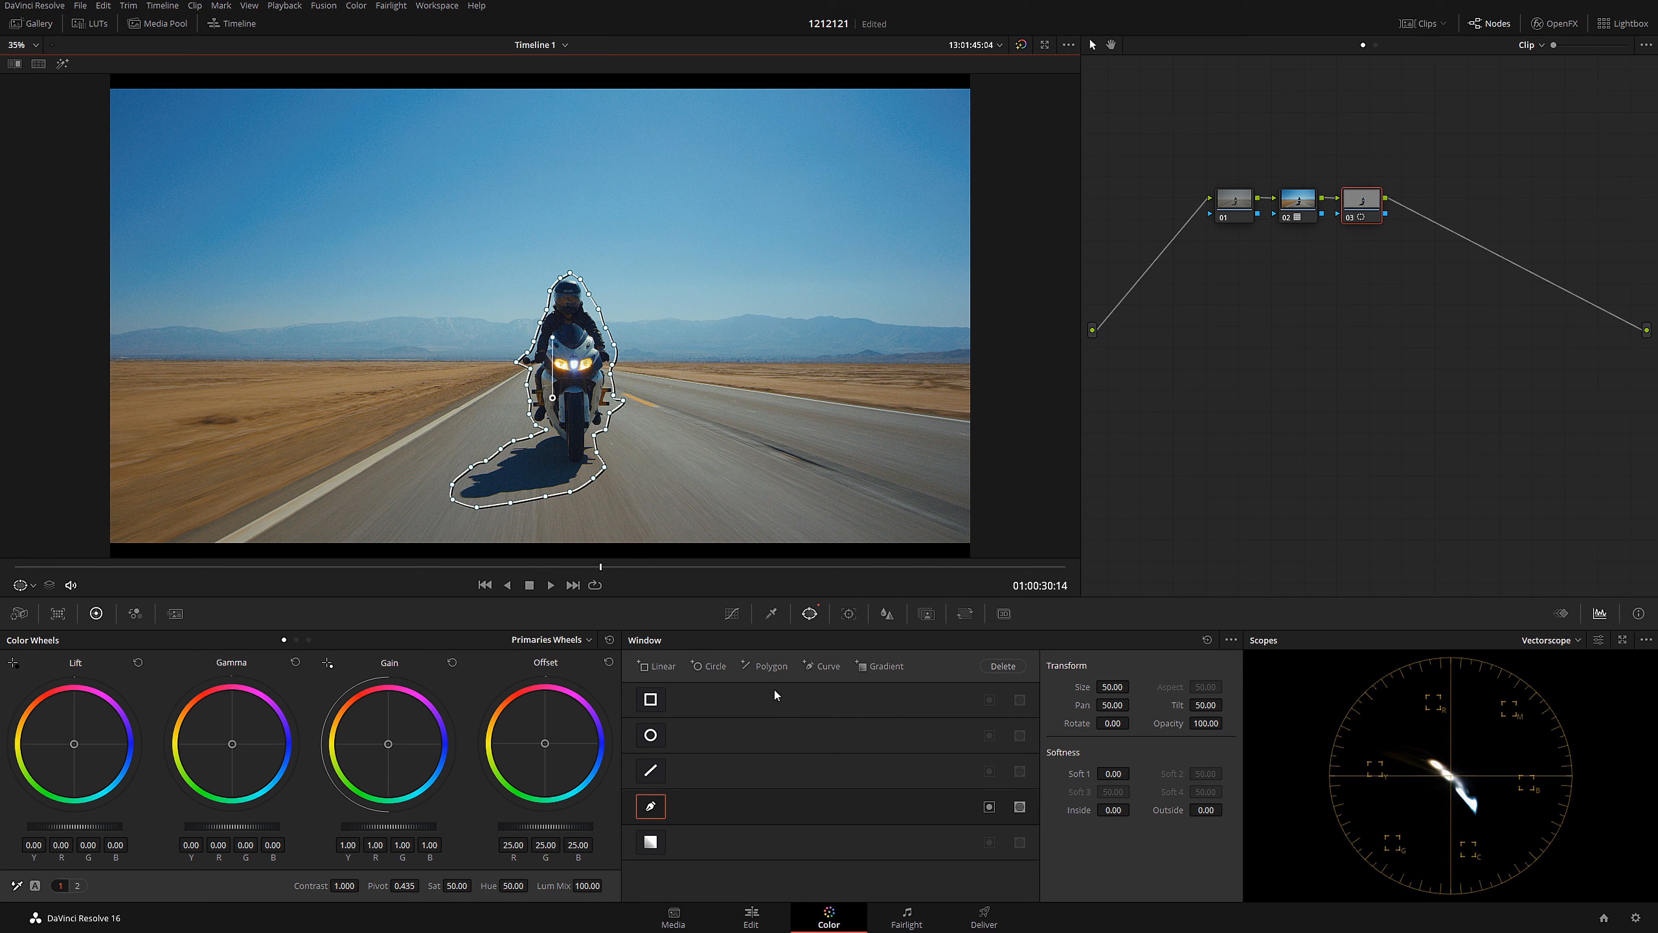
- Track the motorcyclist window forward and backward from 01:00:30:14 with Perspective 3D off, and scrub through the clip to check it
left_click(850, 611)
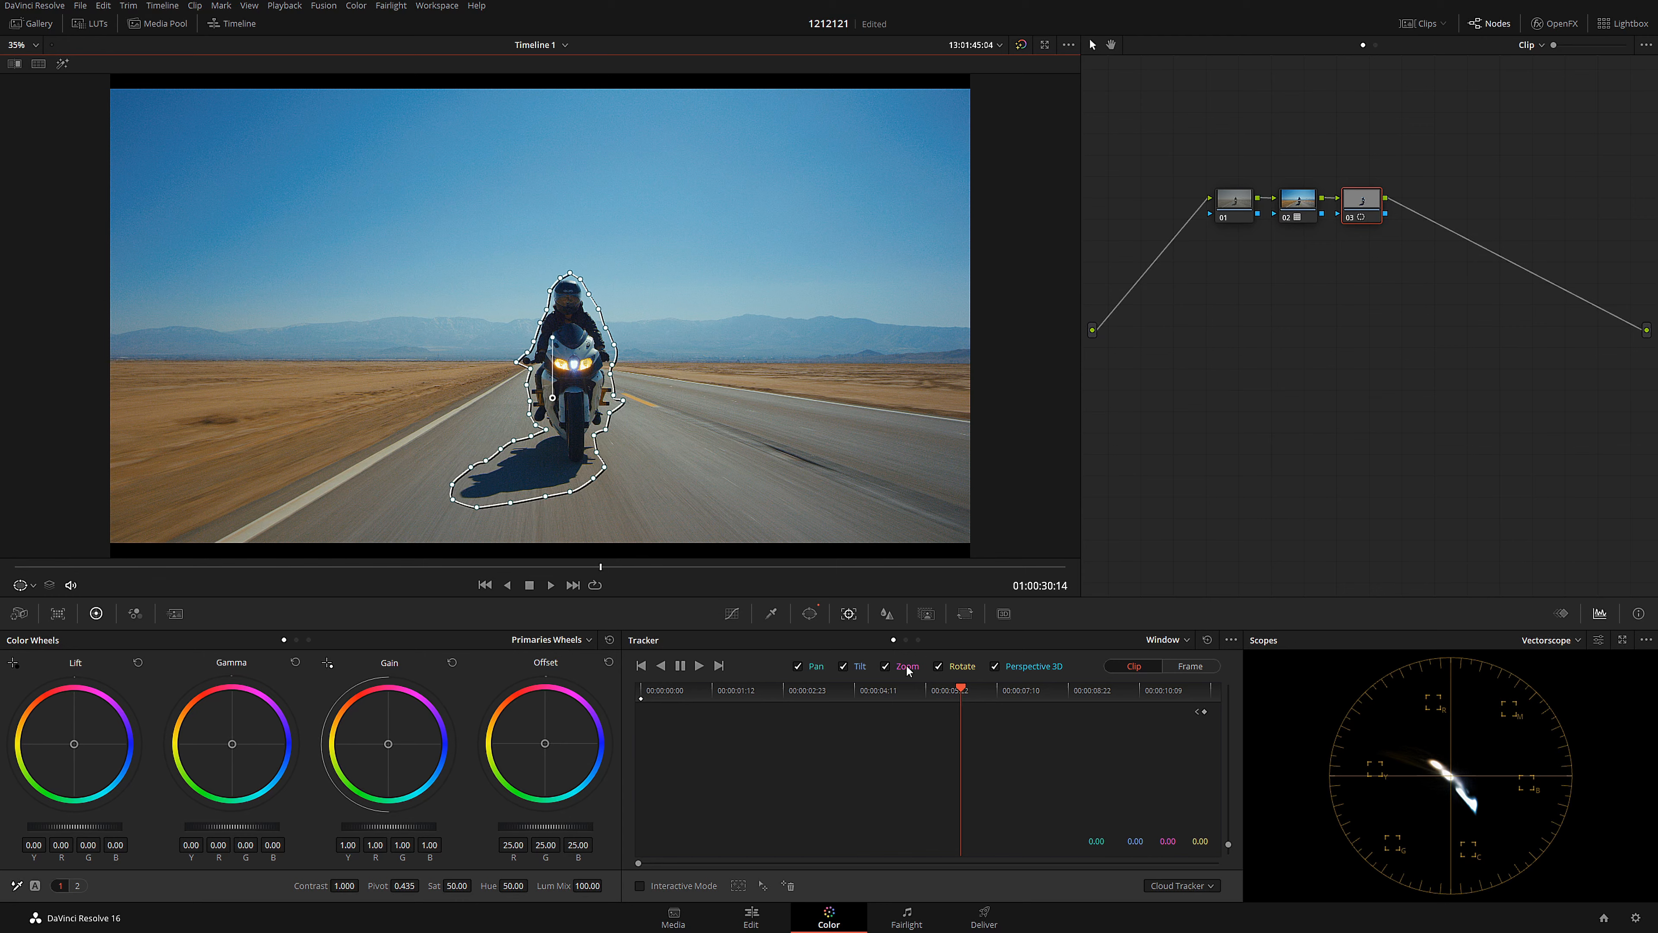
left_click(996, 667)
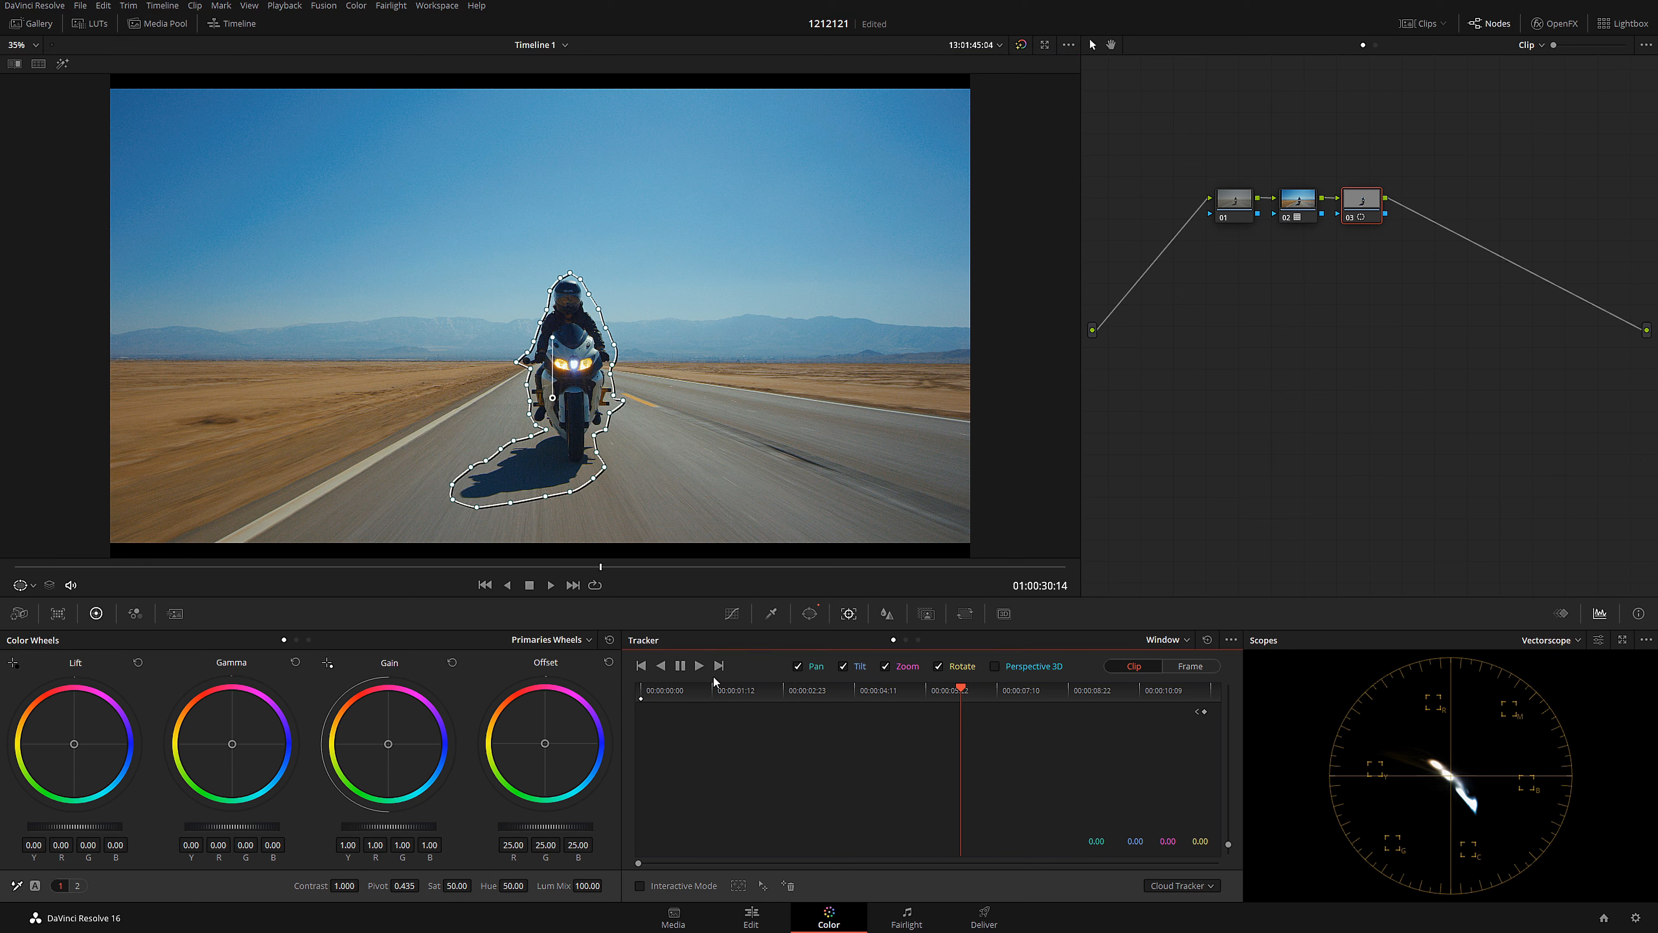
left_click(698, 665)
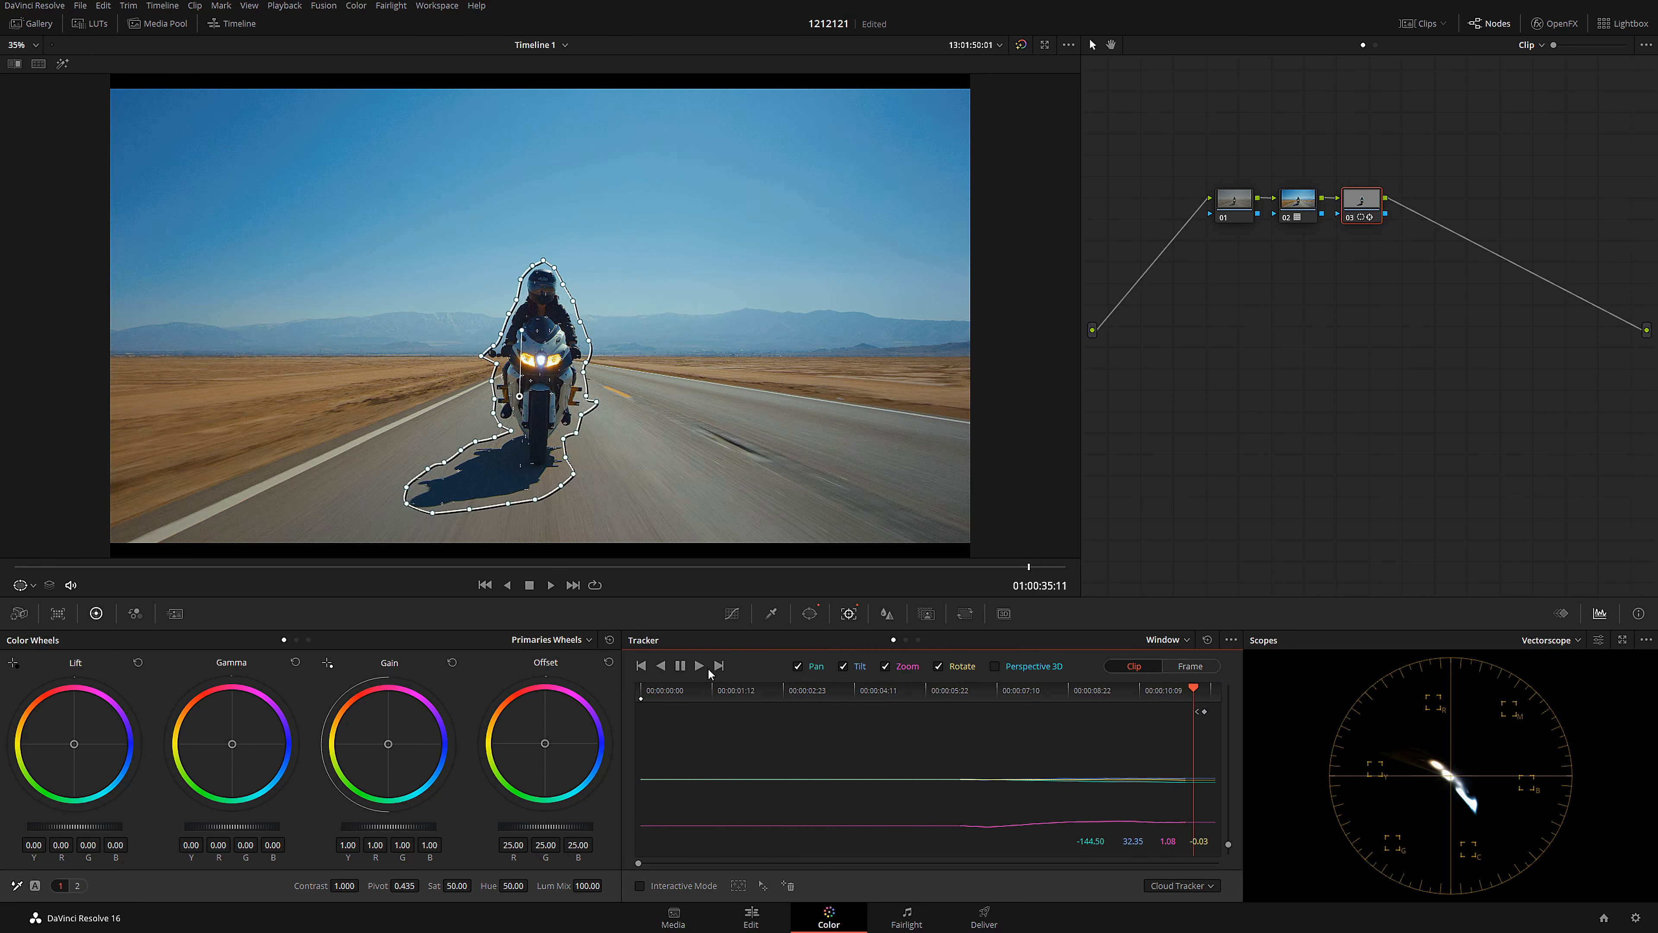
left_click(979, 693)
left_click(662, 666)
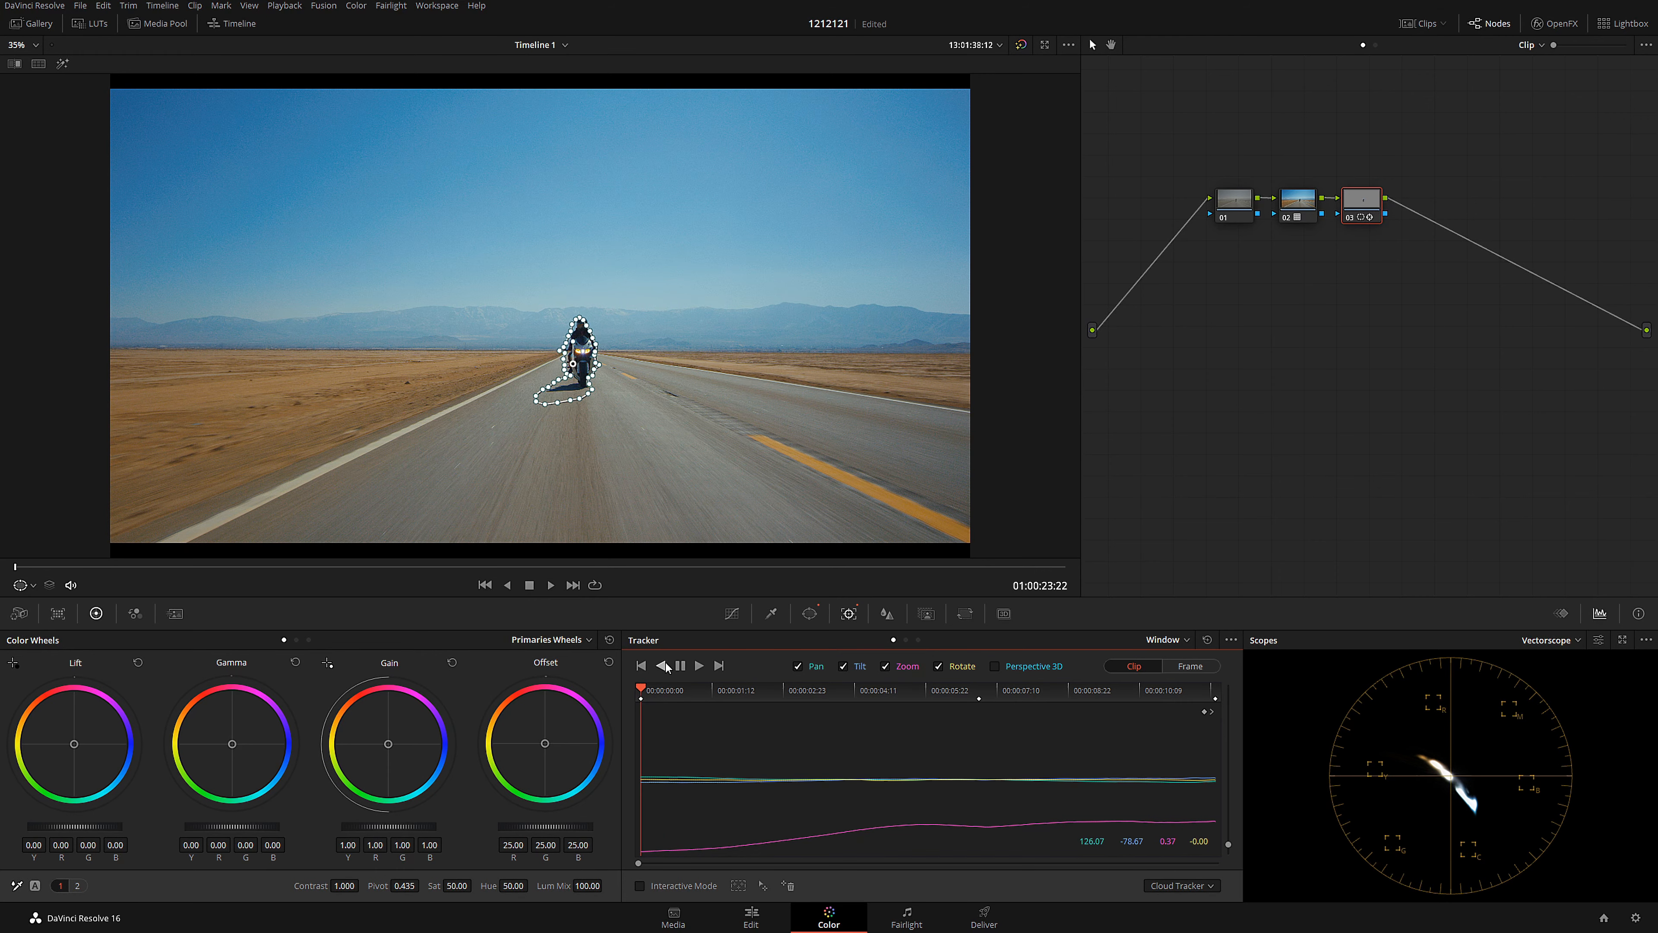
left_click_drag(351, 567, 505, 593)
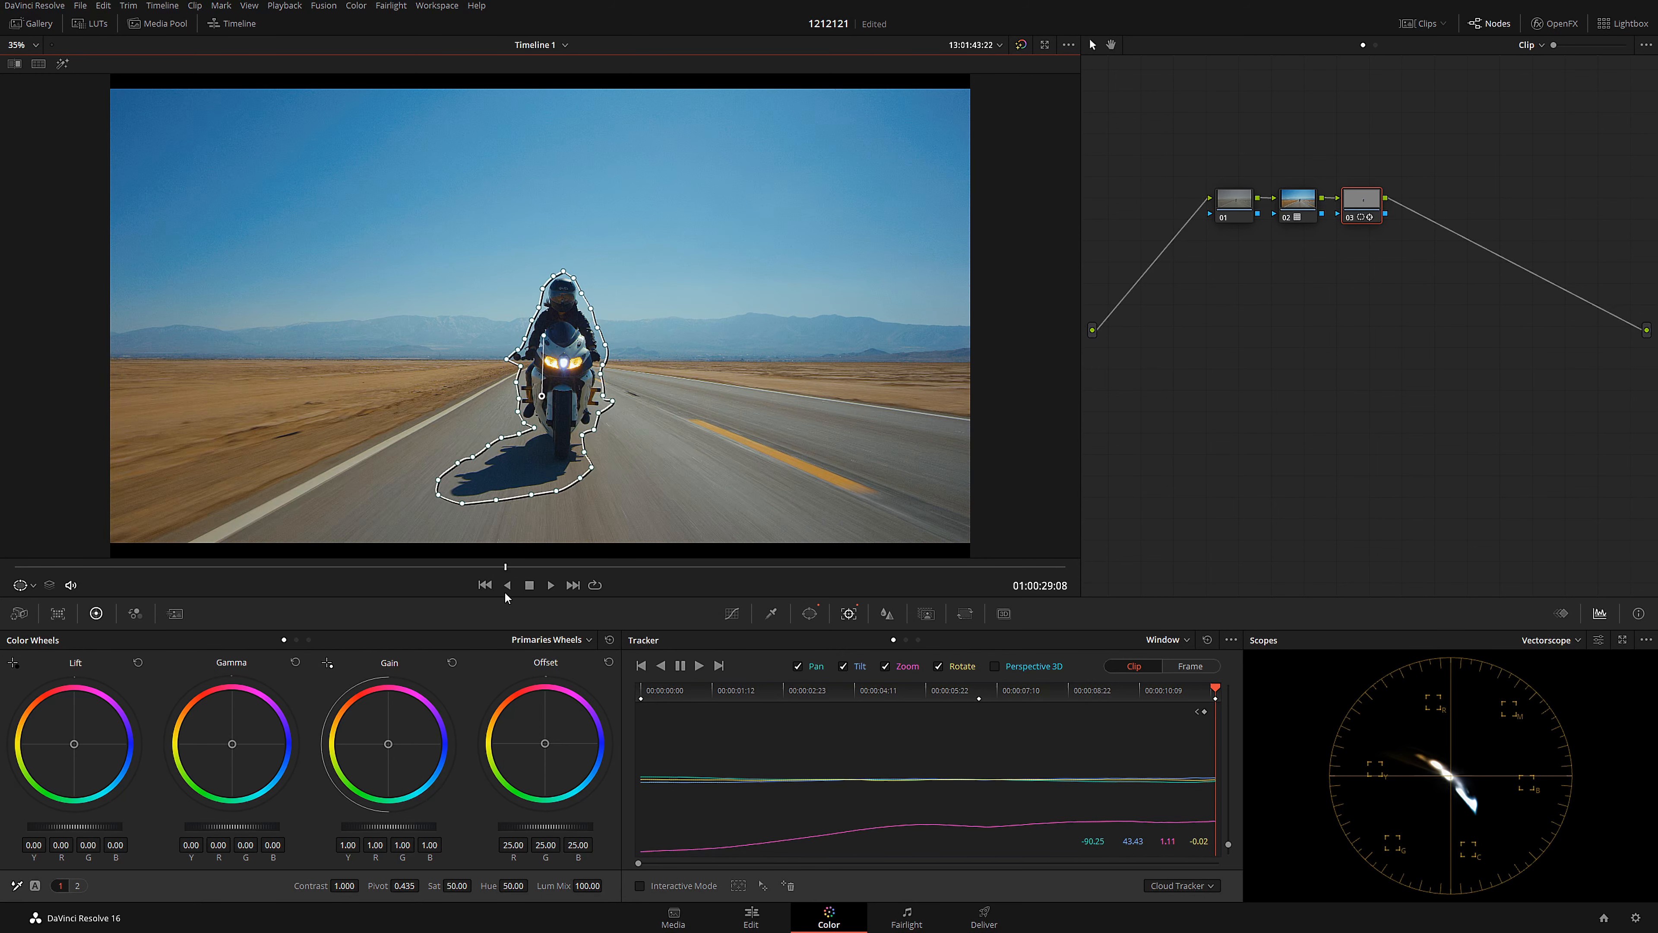
- Clear the tracking, then retrack the motorcyclist window in both directions from 01:00:30:14 with Zoom analysis off and check the outline
left_click(1208, 640)
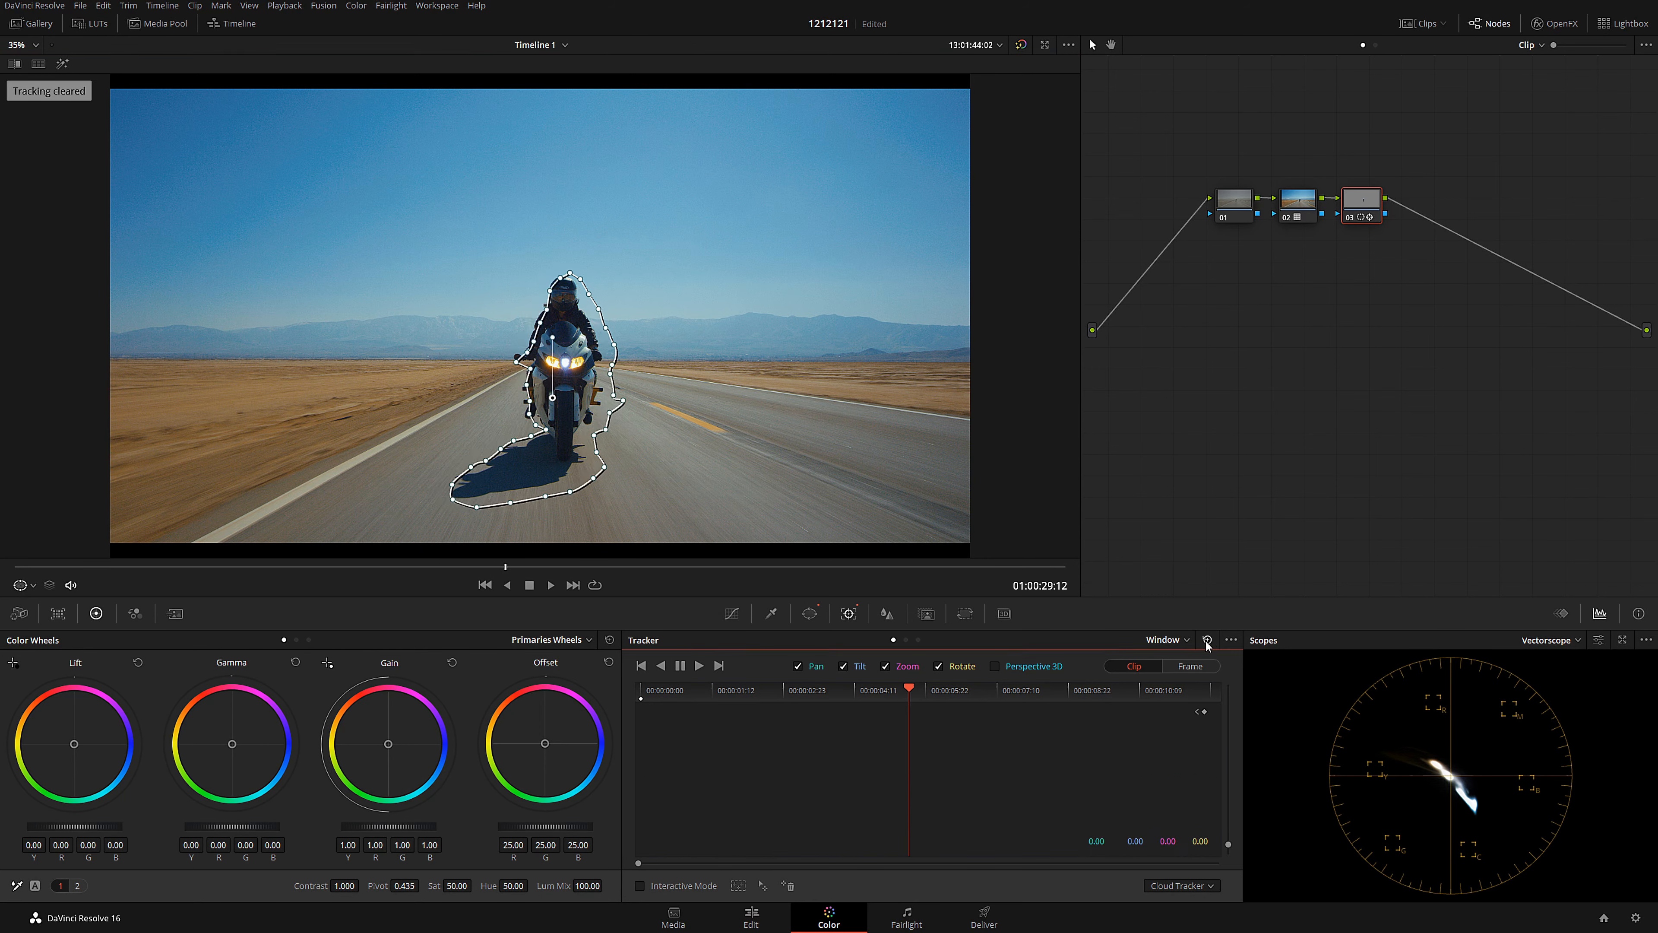
left_click(886, 665)
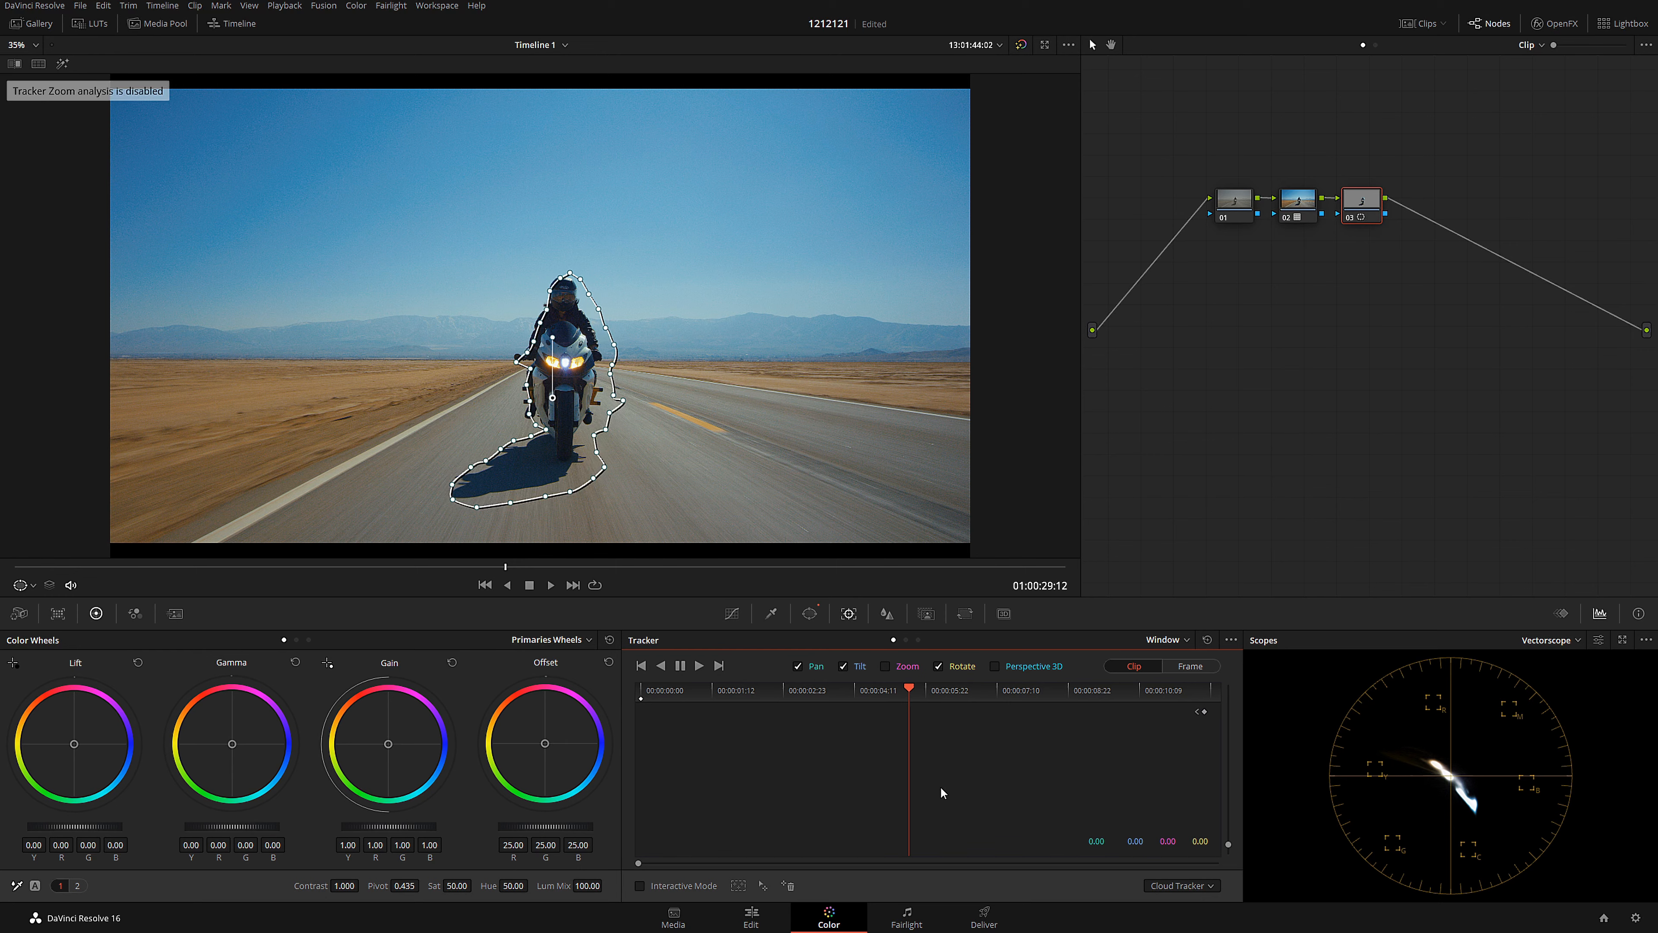
left_click_drag(914, 690, 908, 689)
left_click_drag(501, 565, 601, 576)
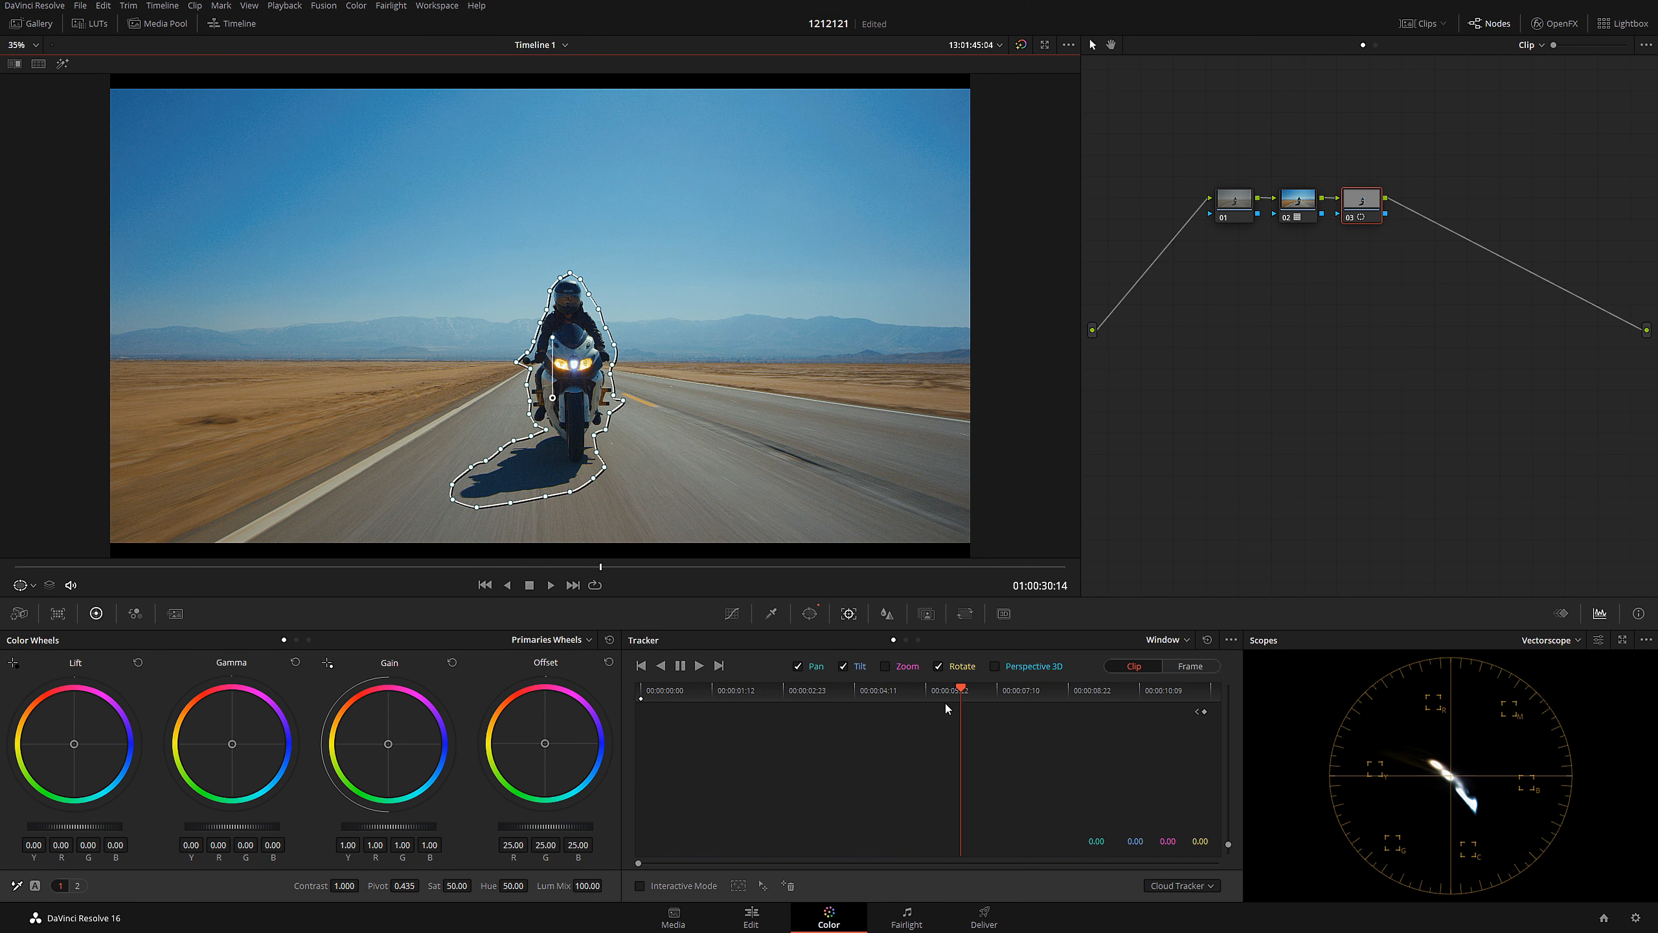
left_click(700, 665)
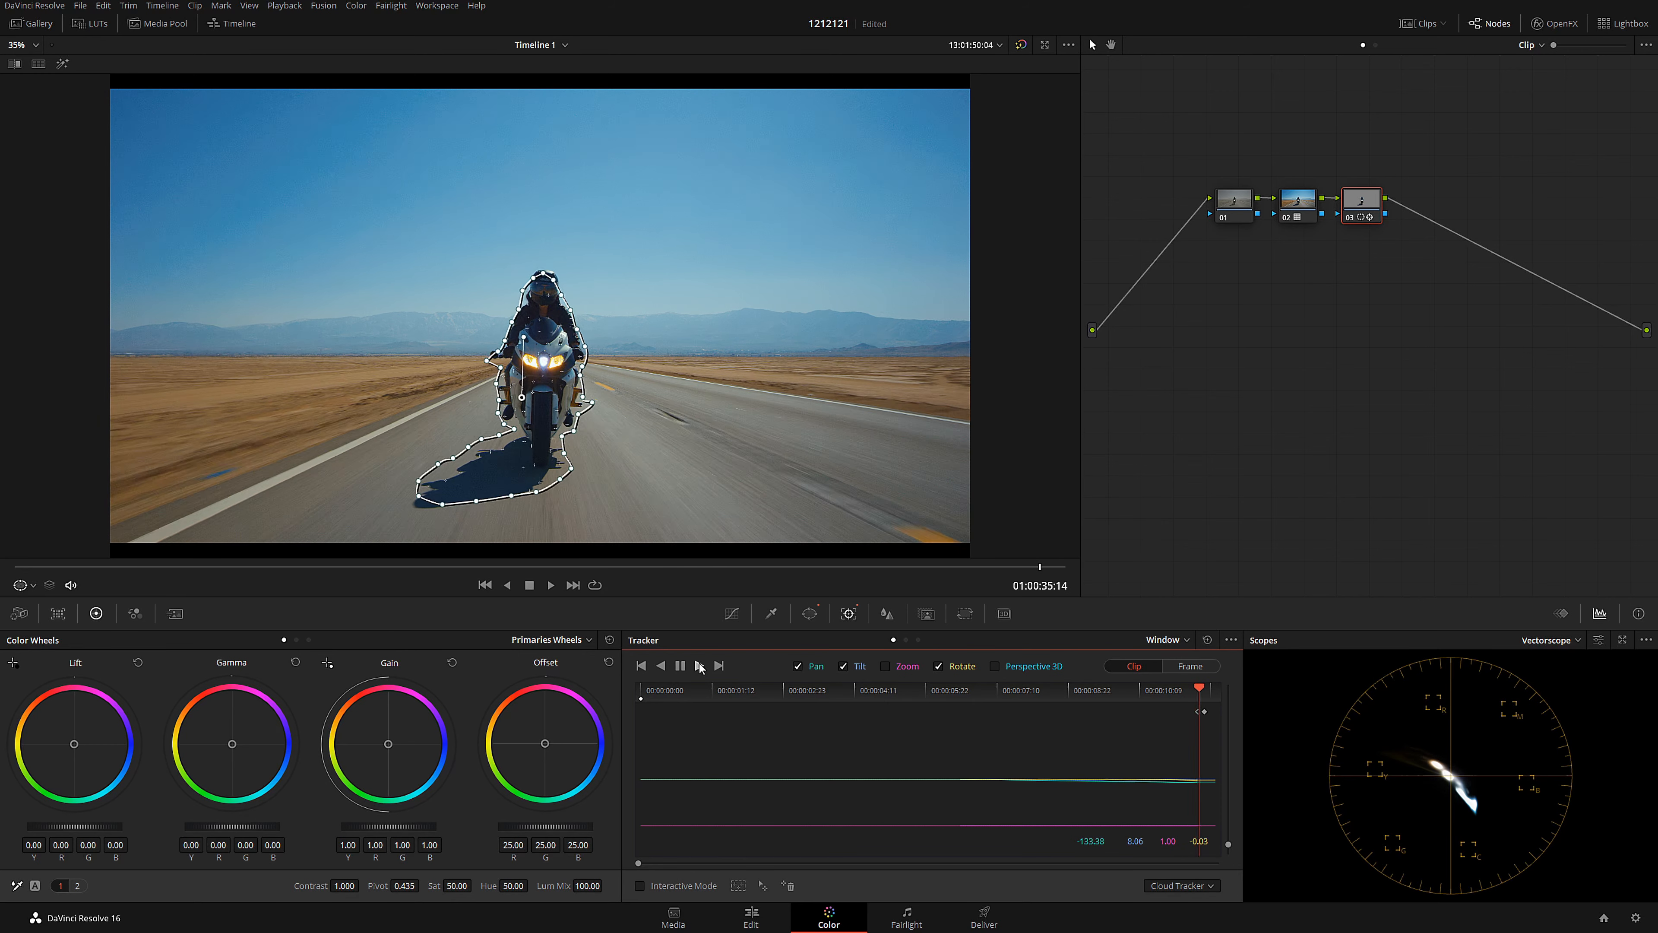
left_click(976, 696)
left_click(661, 666)
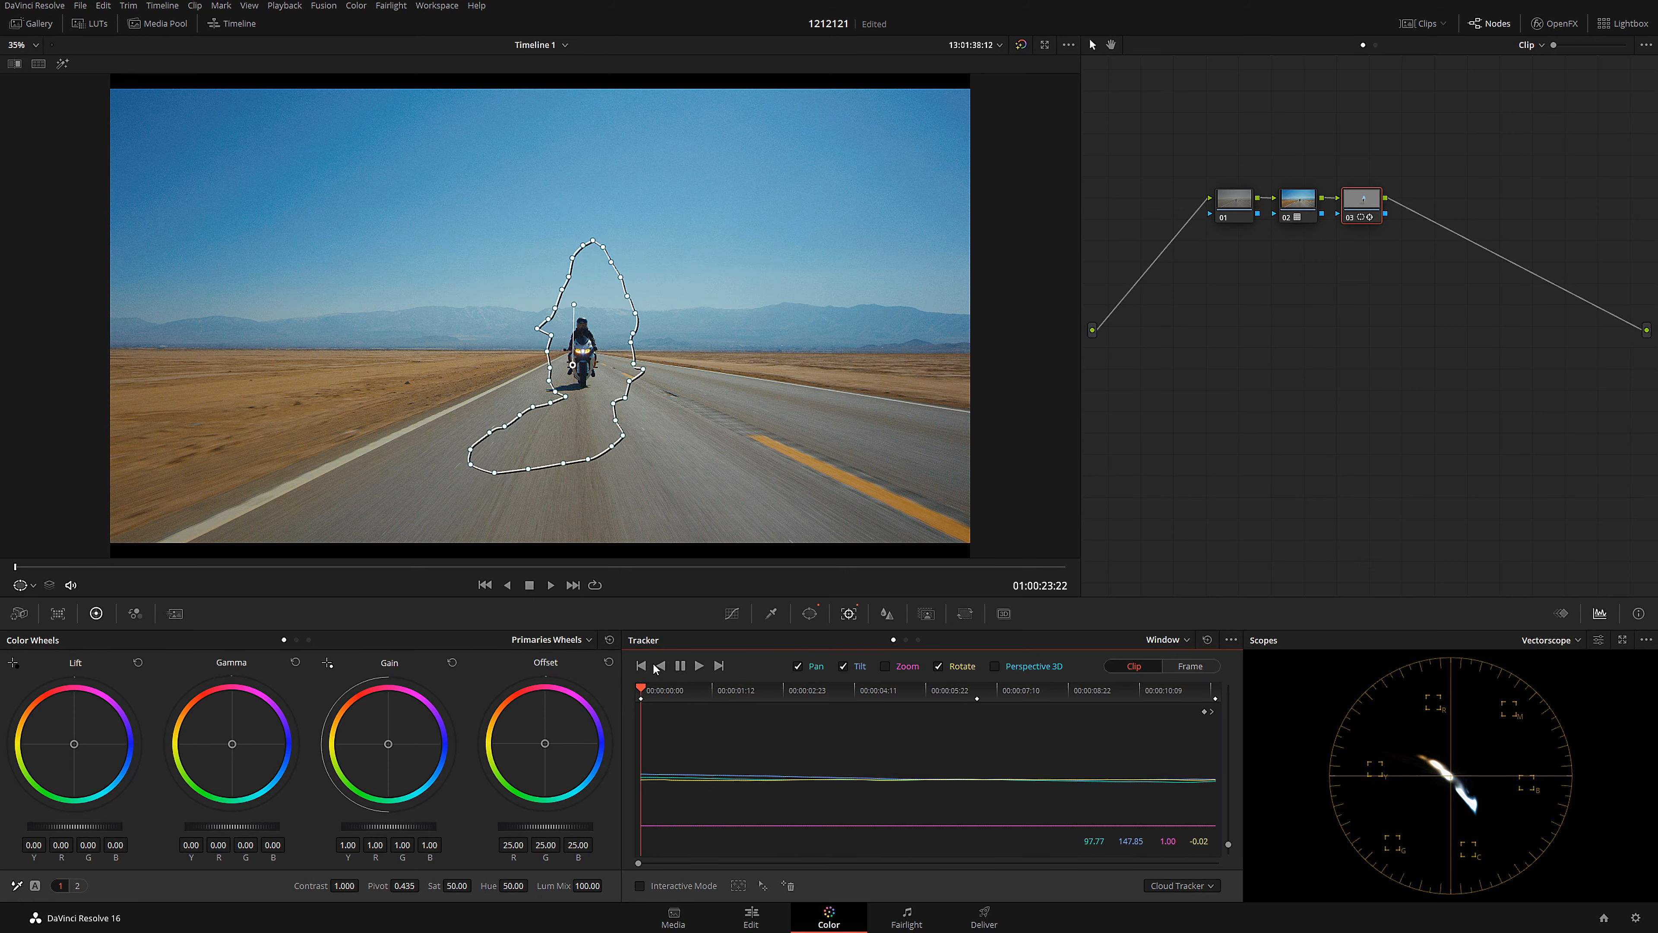
left_click_drag(375, 567, 35, 643)
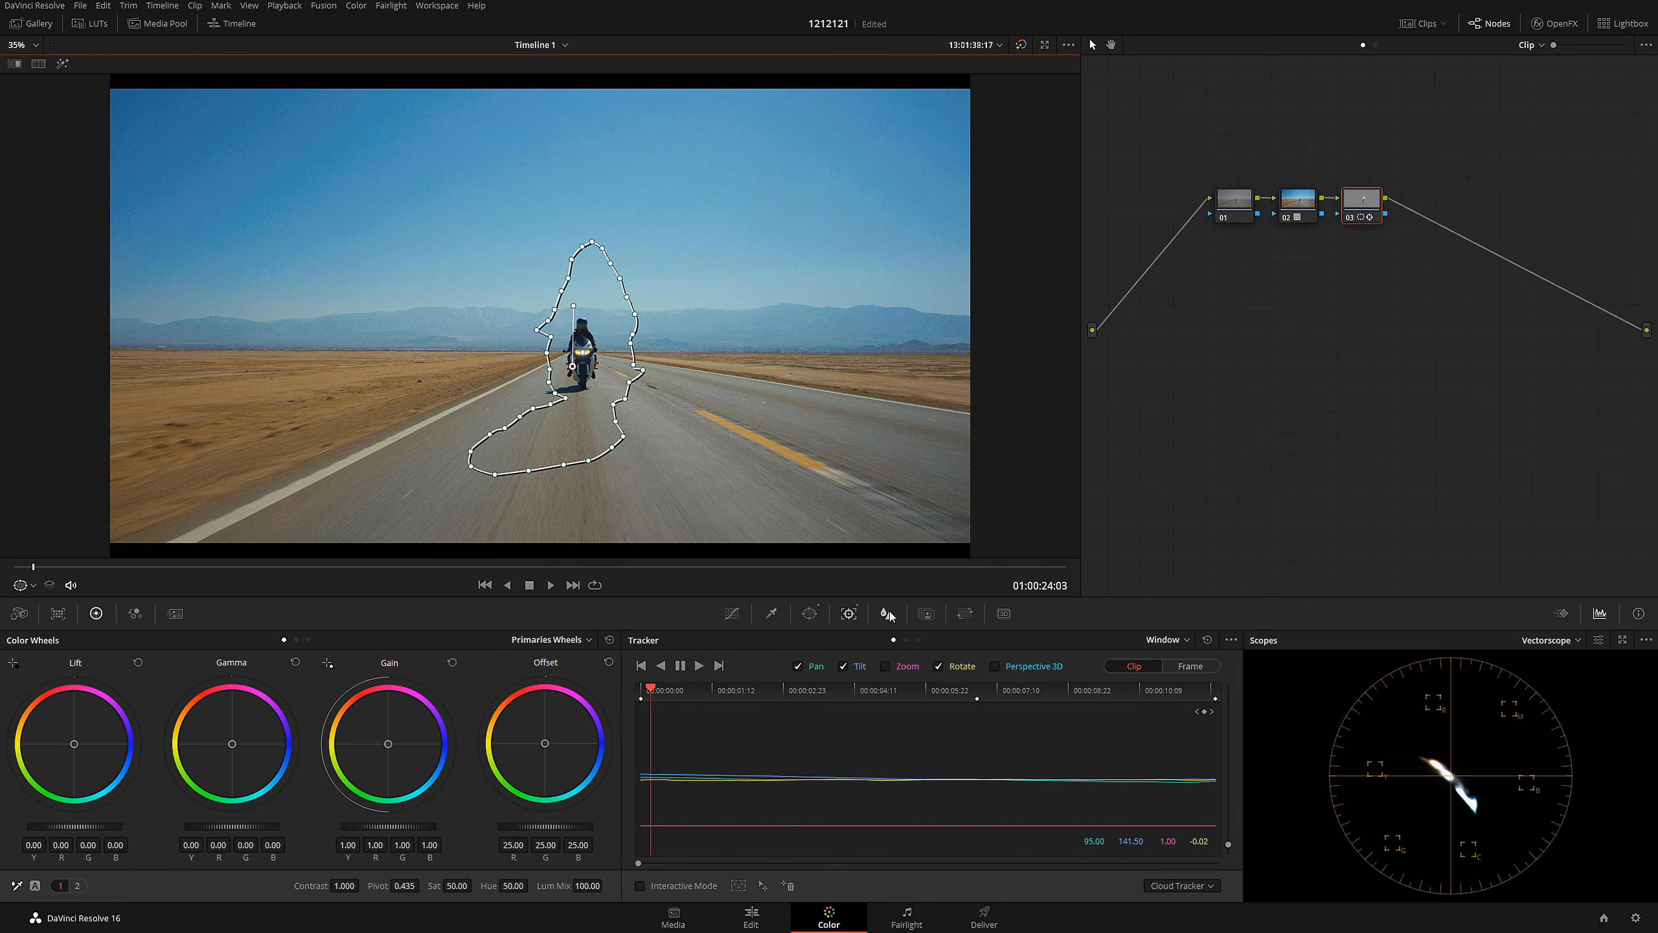
left_click_drag(678, 569, 641, 574)
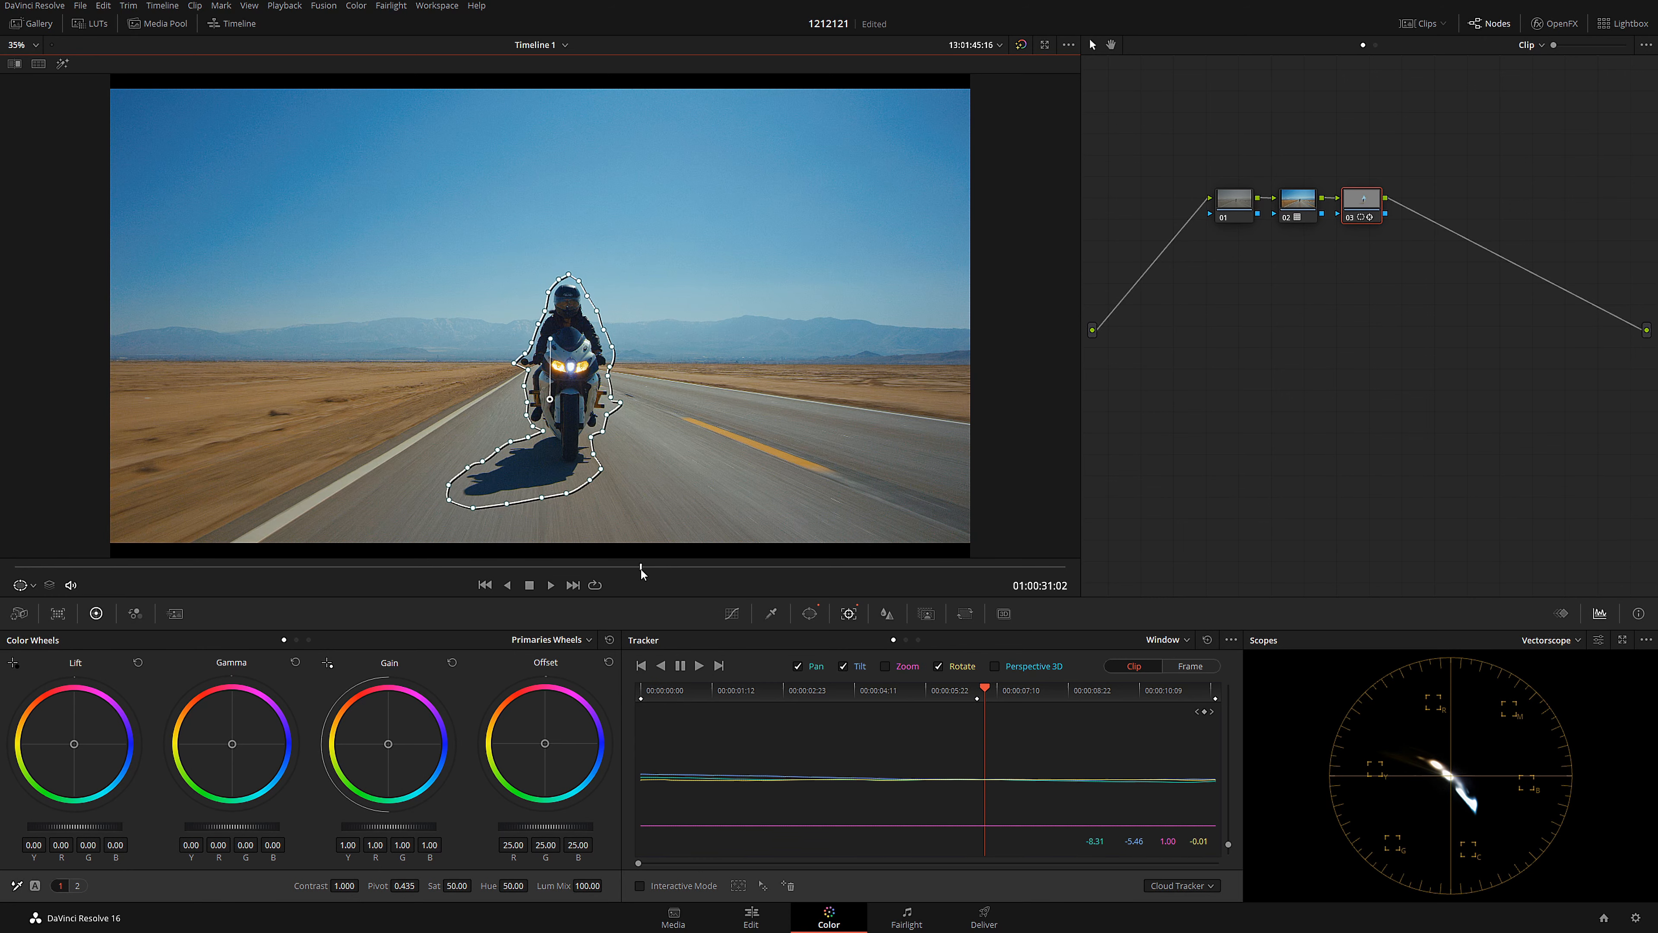
- Turn Zoom analysis back on and clear the motorcyclist window's tracking data
left_click(886, 667)
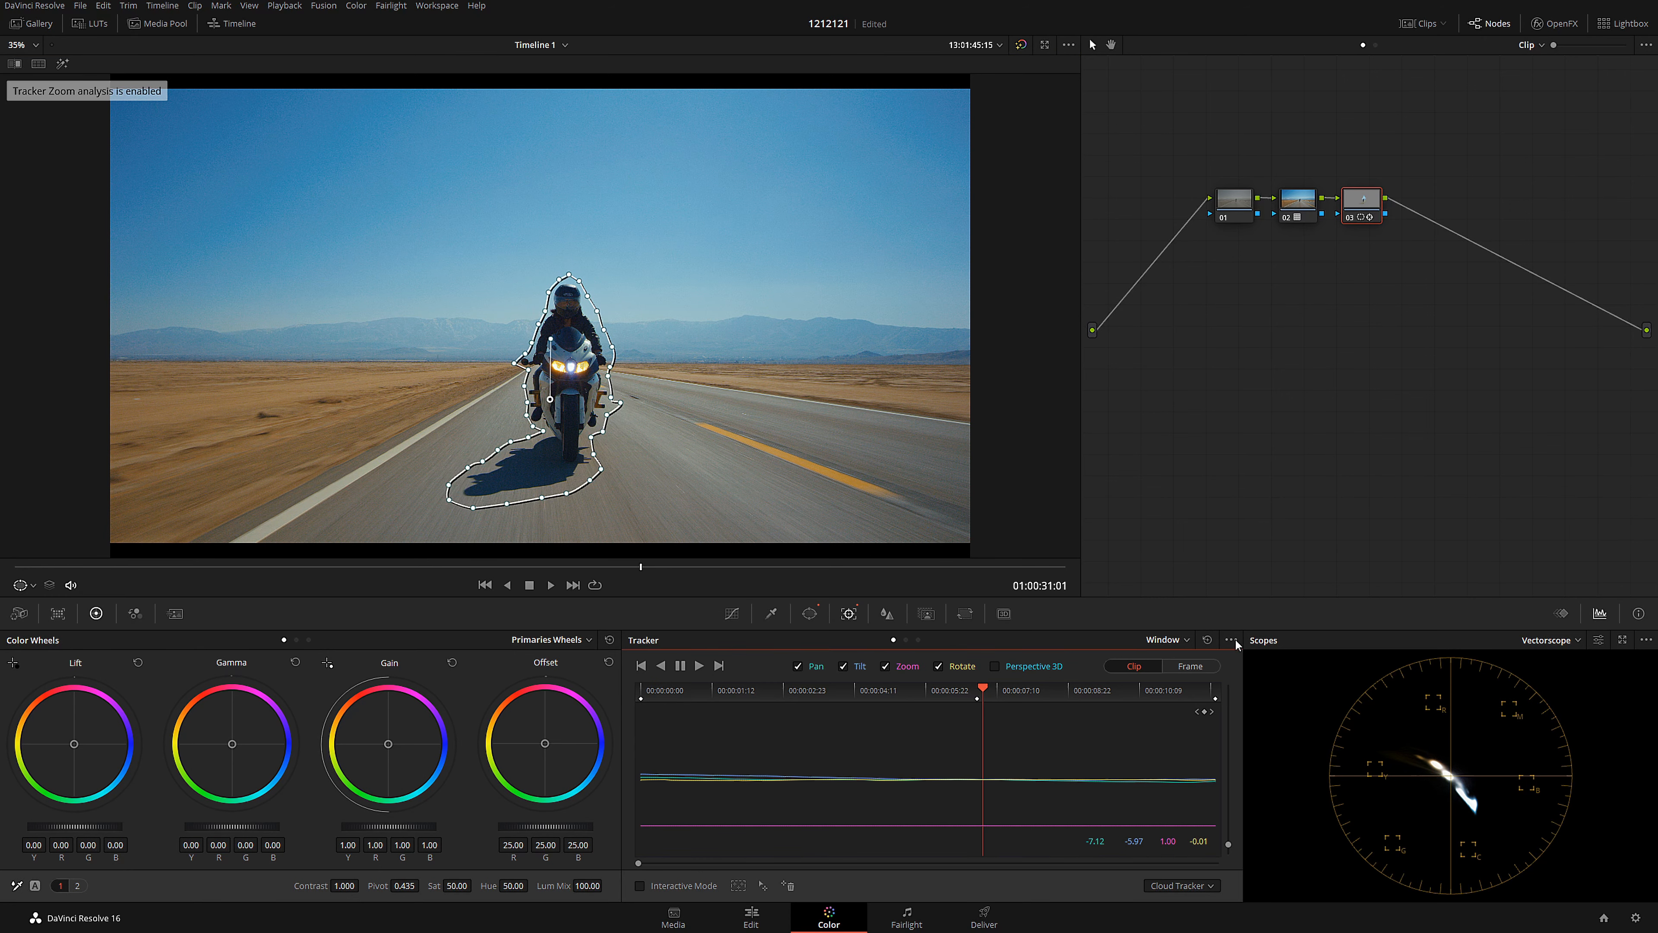
left_click(1208, 640)
left_click_drag(700, 567, 439, 567)
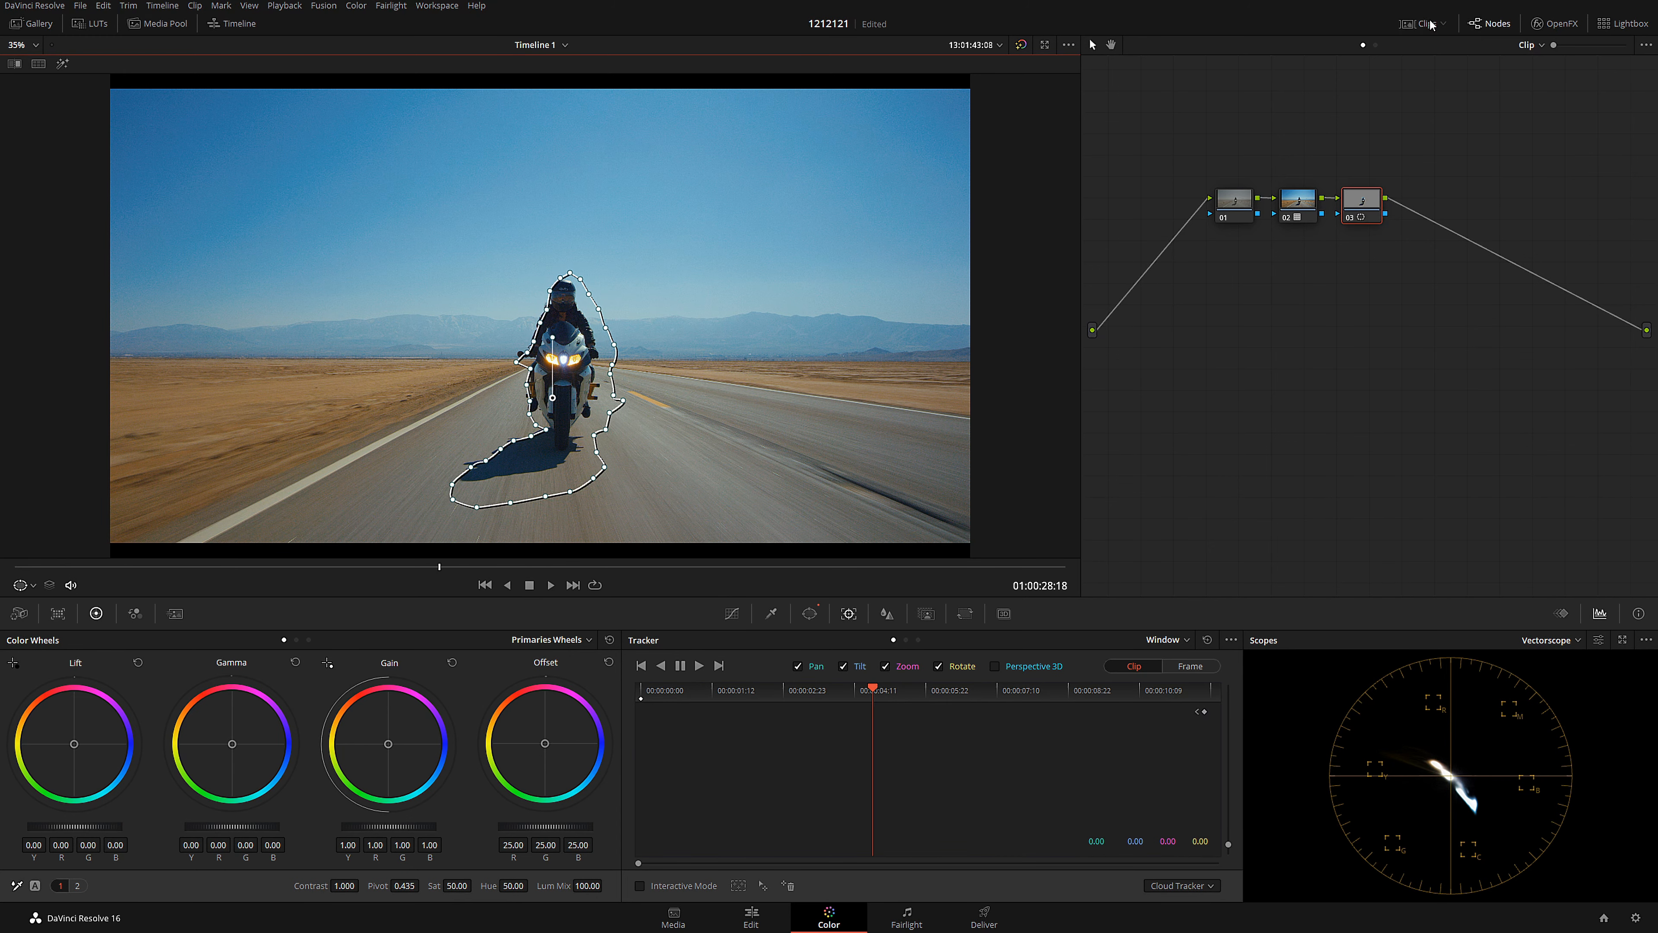
- On clip 01, the blue convertible shot, add a second serial node with the ORIGAMI RED IPP2 LOG3G10 LUT
left_click(1430, 25)
left_click(55, 557)
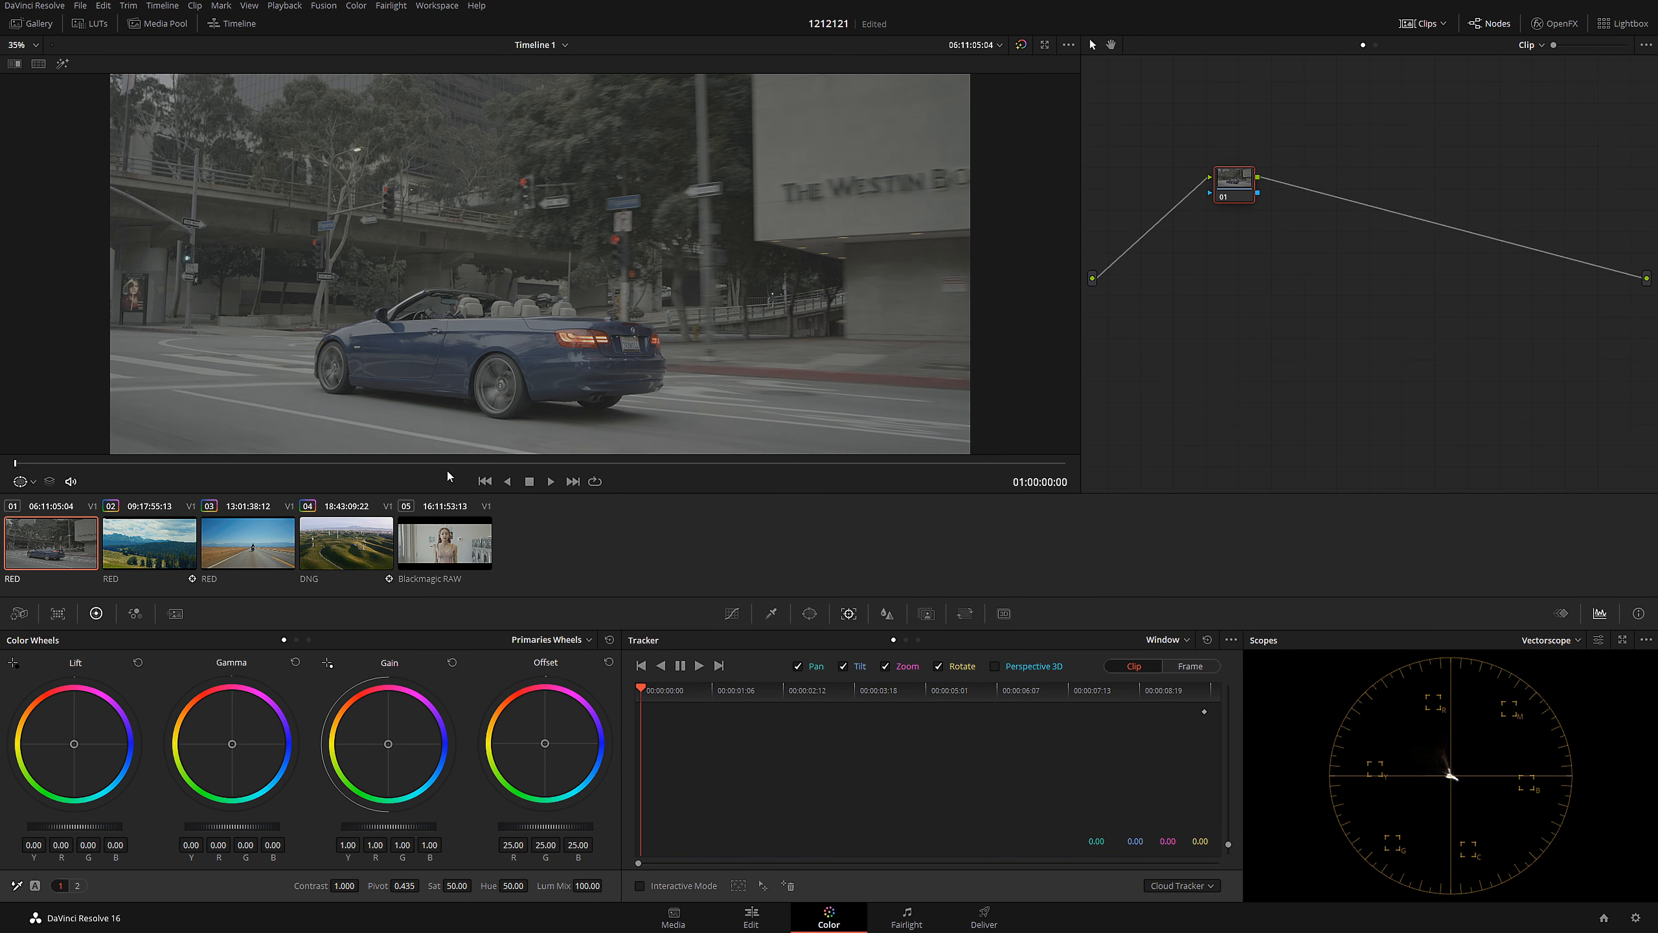
left_click_drag(430, 463, 547, 463)
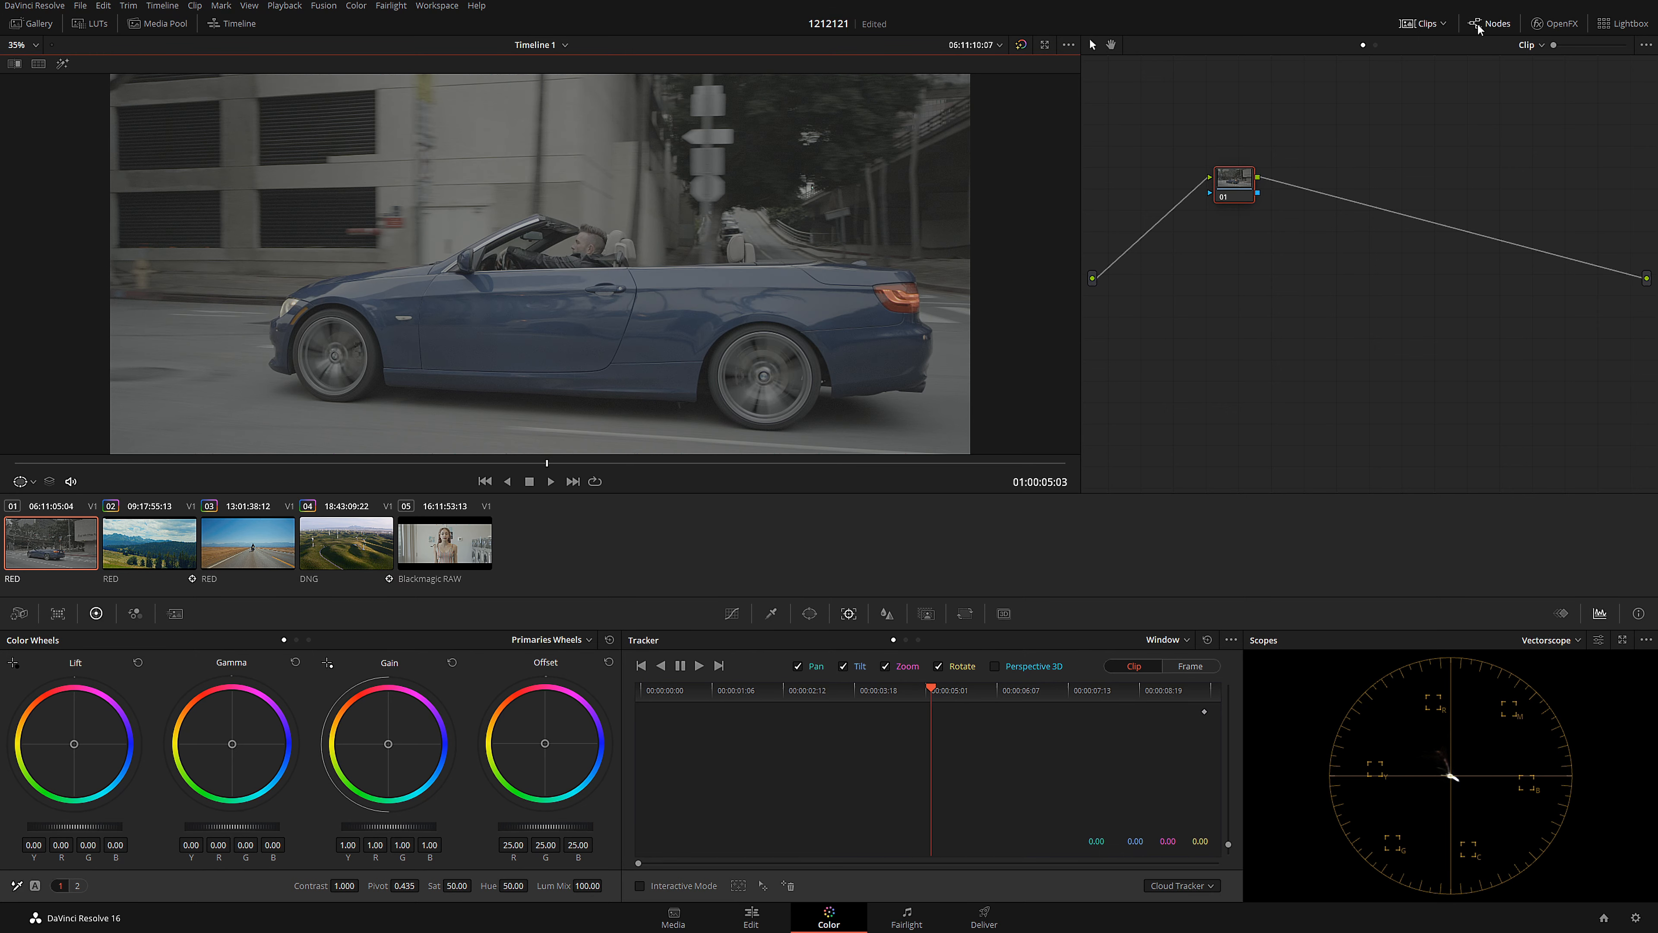
left_click(1427, 24)
left_click_drag(423, 568, 13, 591)
key("alt+s")
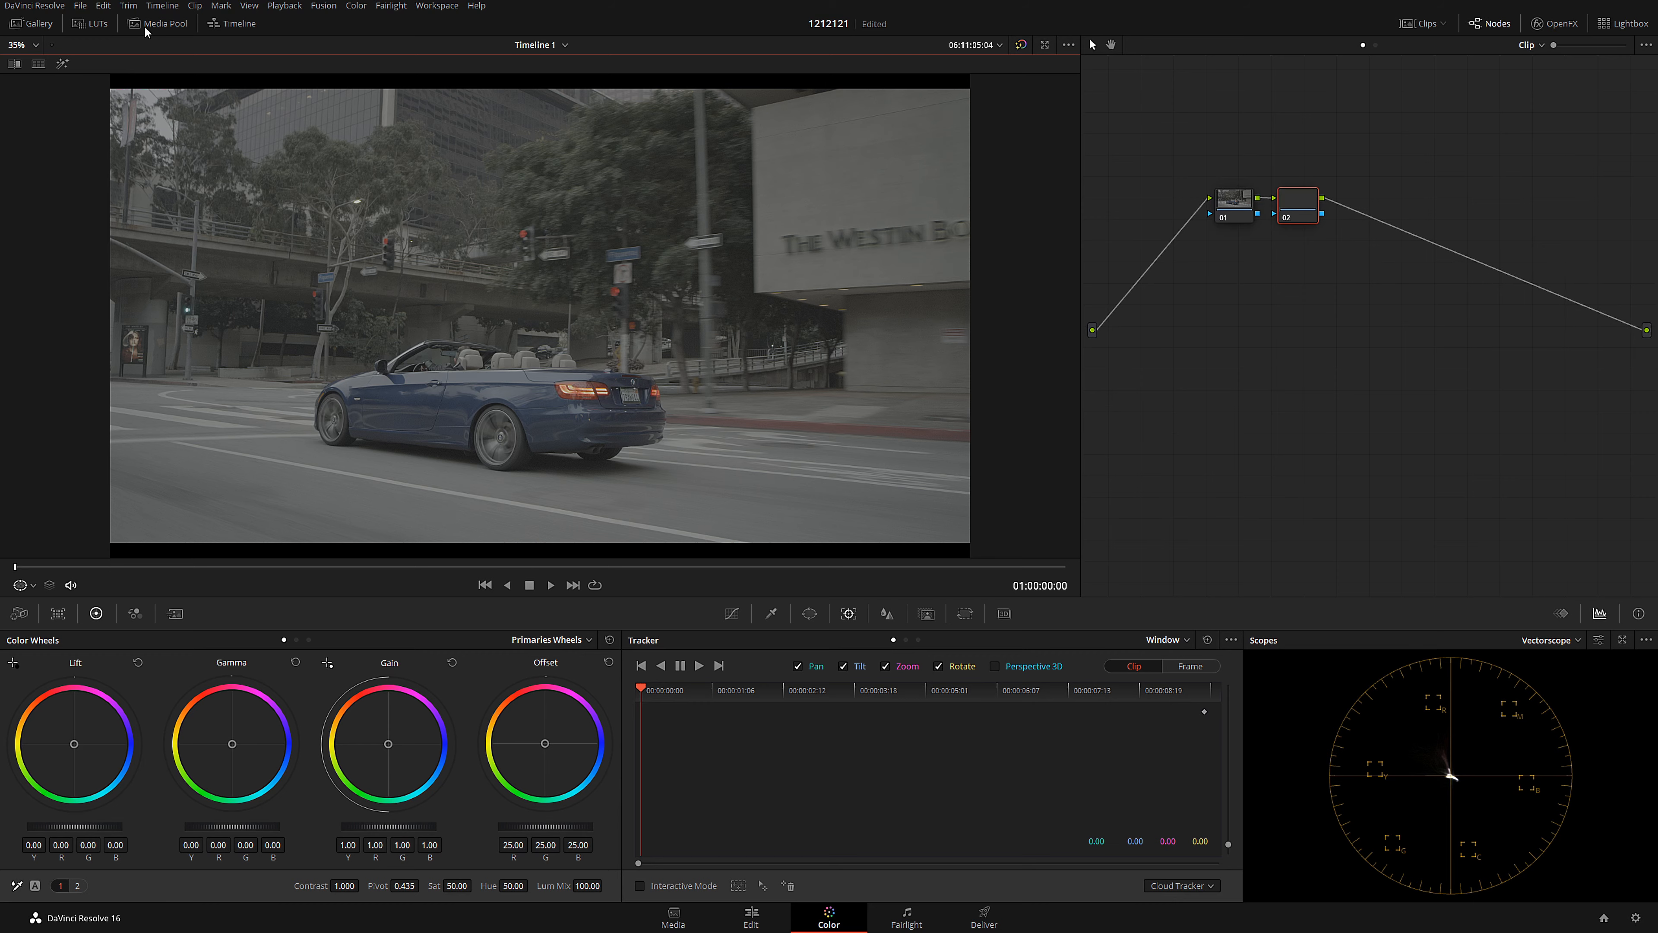
left_click(90, 23)
left_click_drag(203, 83, 1298, 205)
left_click(89, 24)
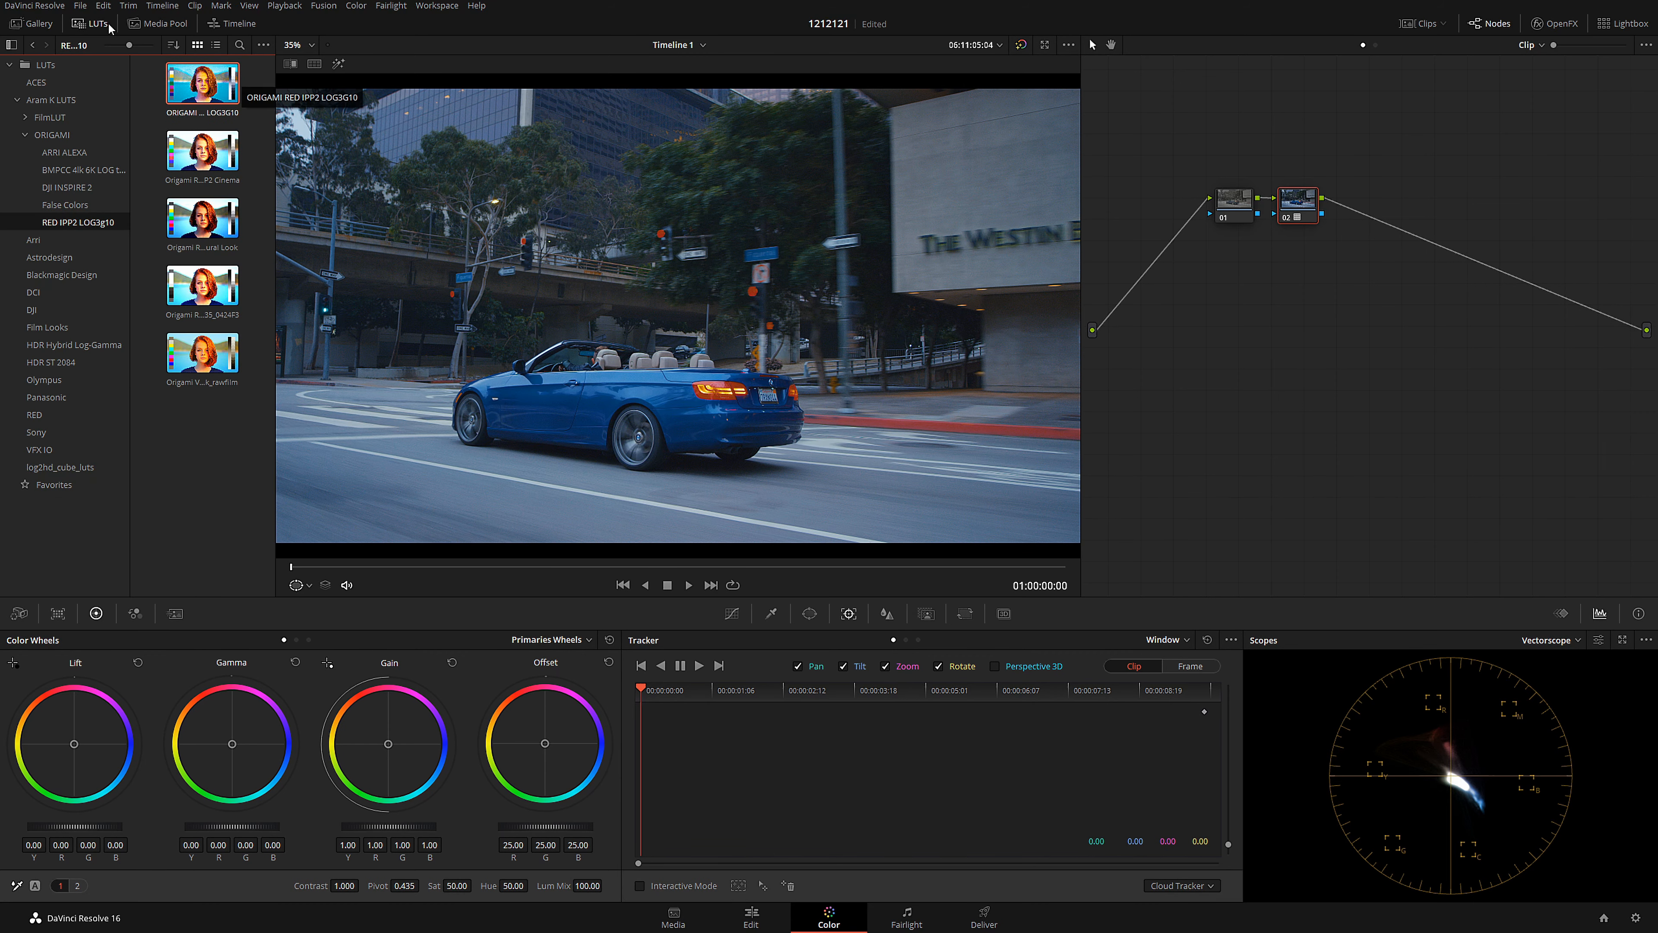
- Slightly shift the Offset color balance of LUT node 02, and add a third serial node labelled "caar"
left_click_drag(547, 745, 544, 742)
key("alt+s")
right_click(1365, 202)
left_click(1389, 227)
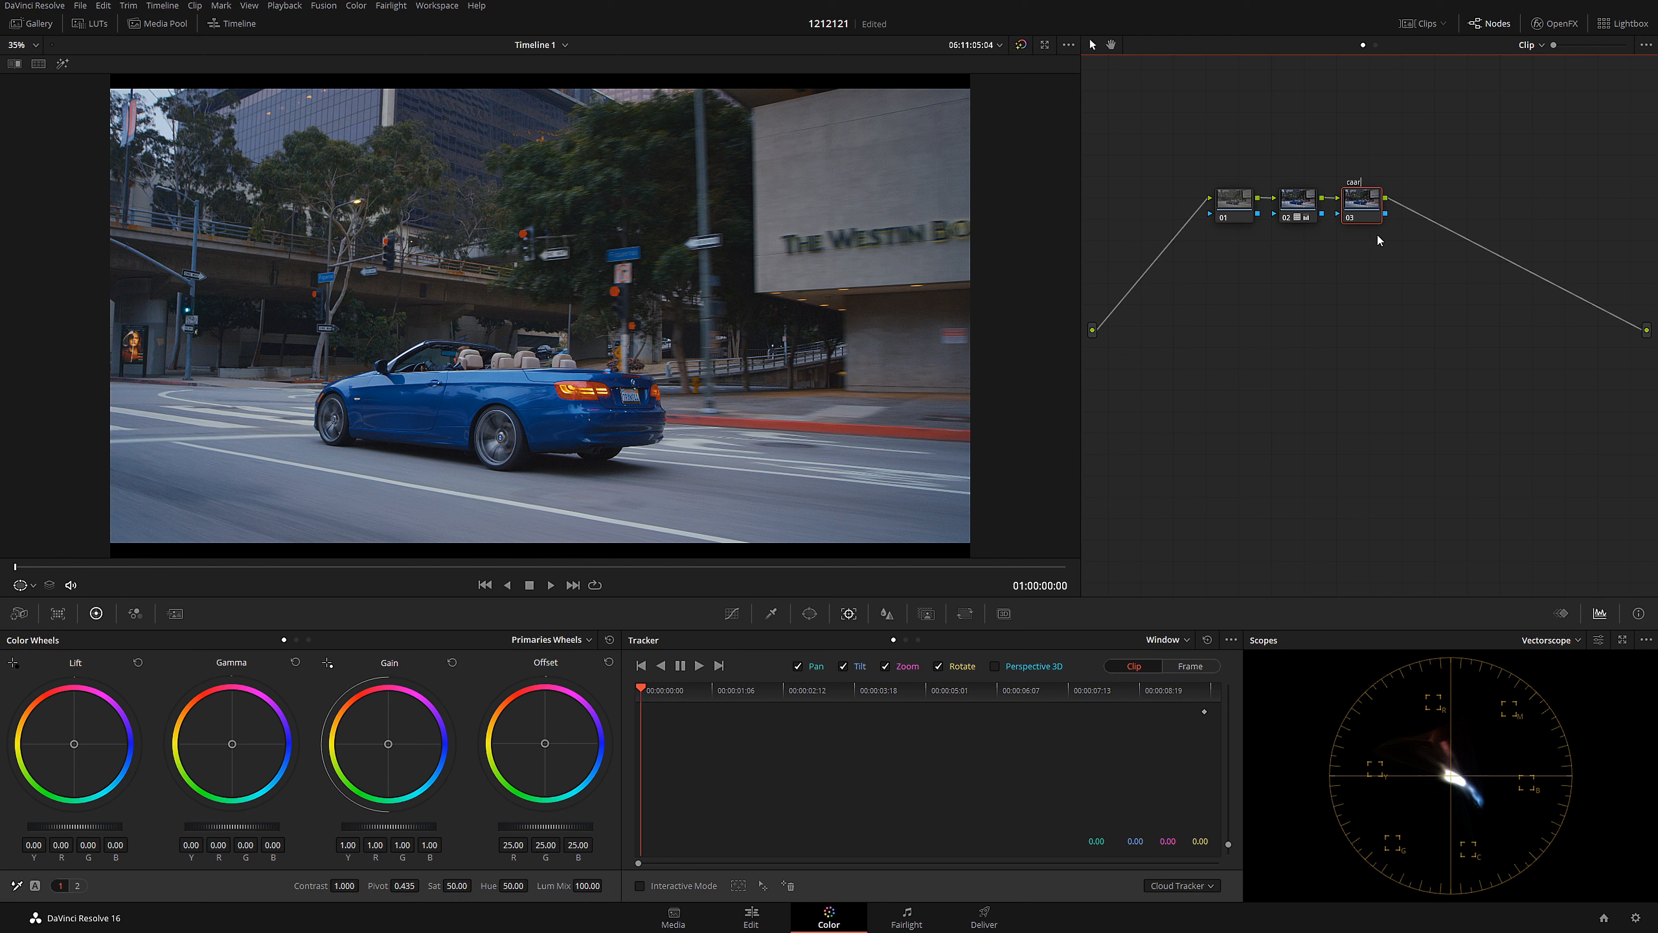
right_click(1356, 200)
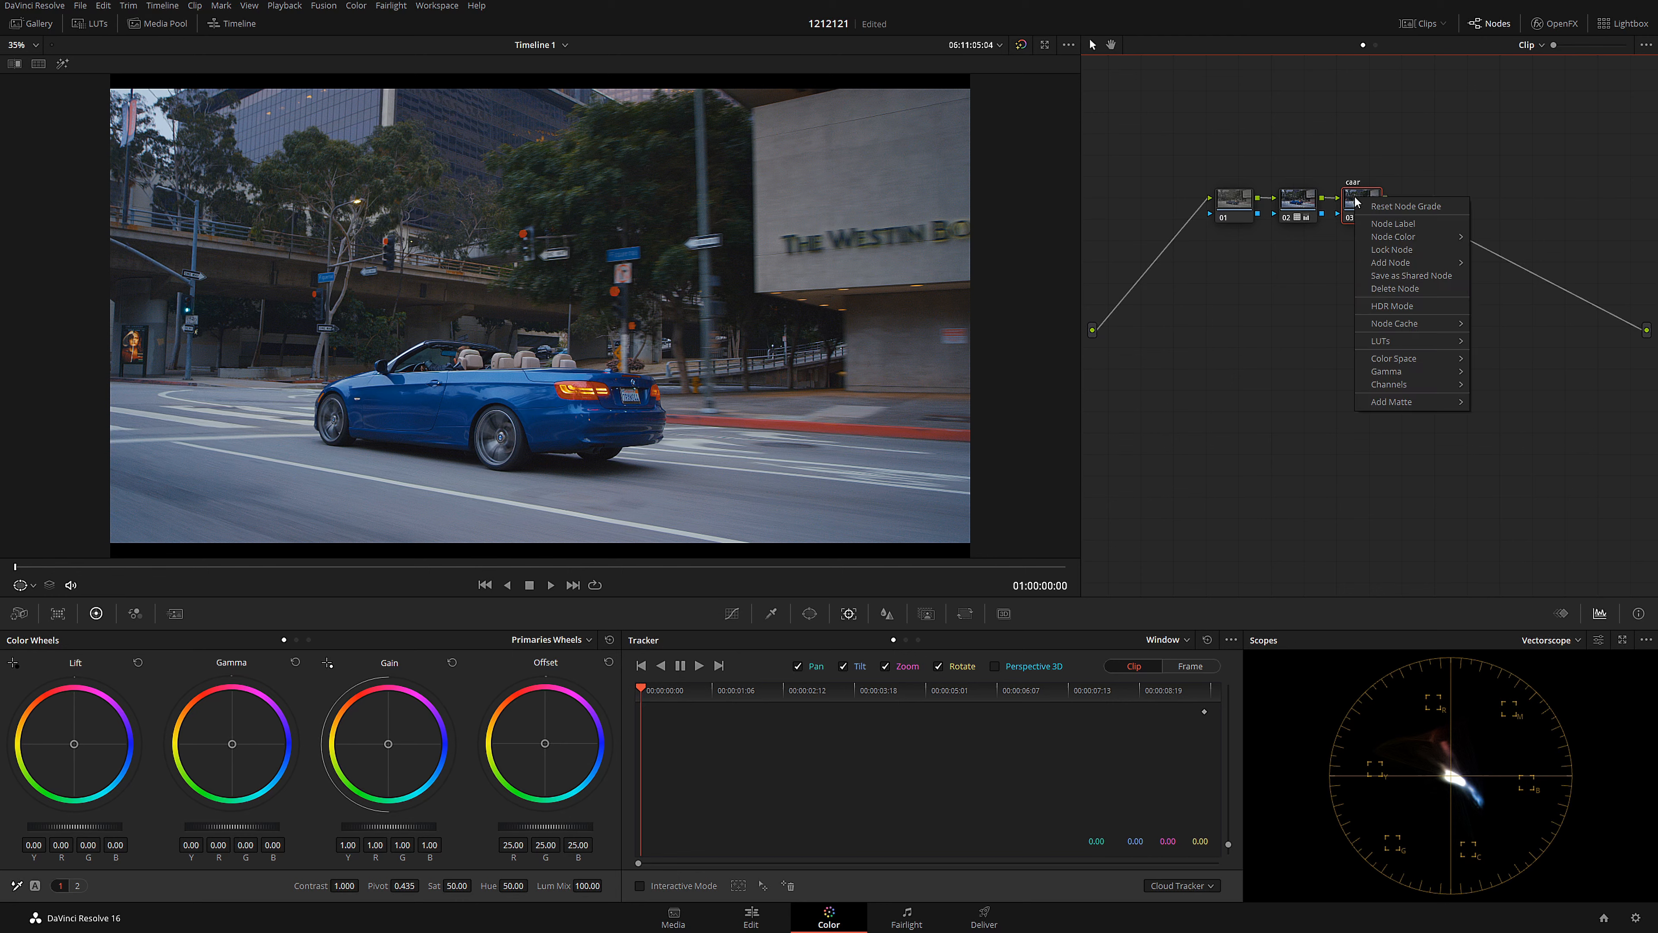
left_click(1256, 23)
- At the first frame, 01:00:00:00, outline the convertible and the road just beneath it with a closed curve window on node 03
left_click_drag(323, 566, 1, 555)
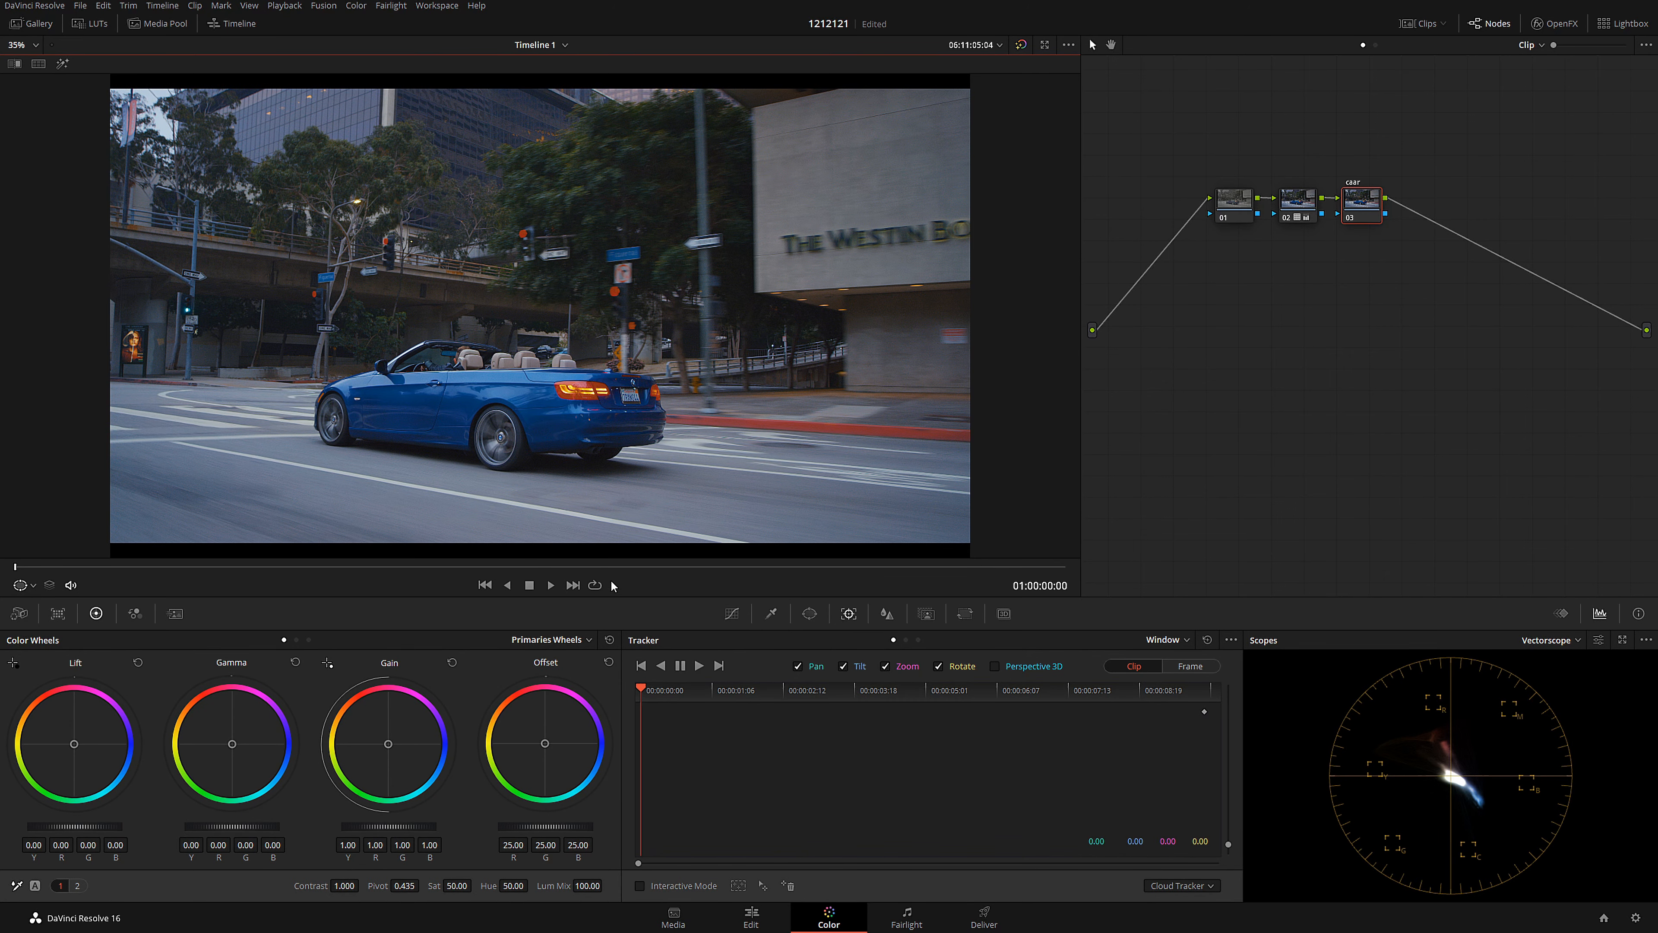
left_click_drag(338, 566, 14, 573)
left_click(811, 621)
left_click(651, 808)
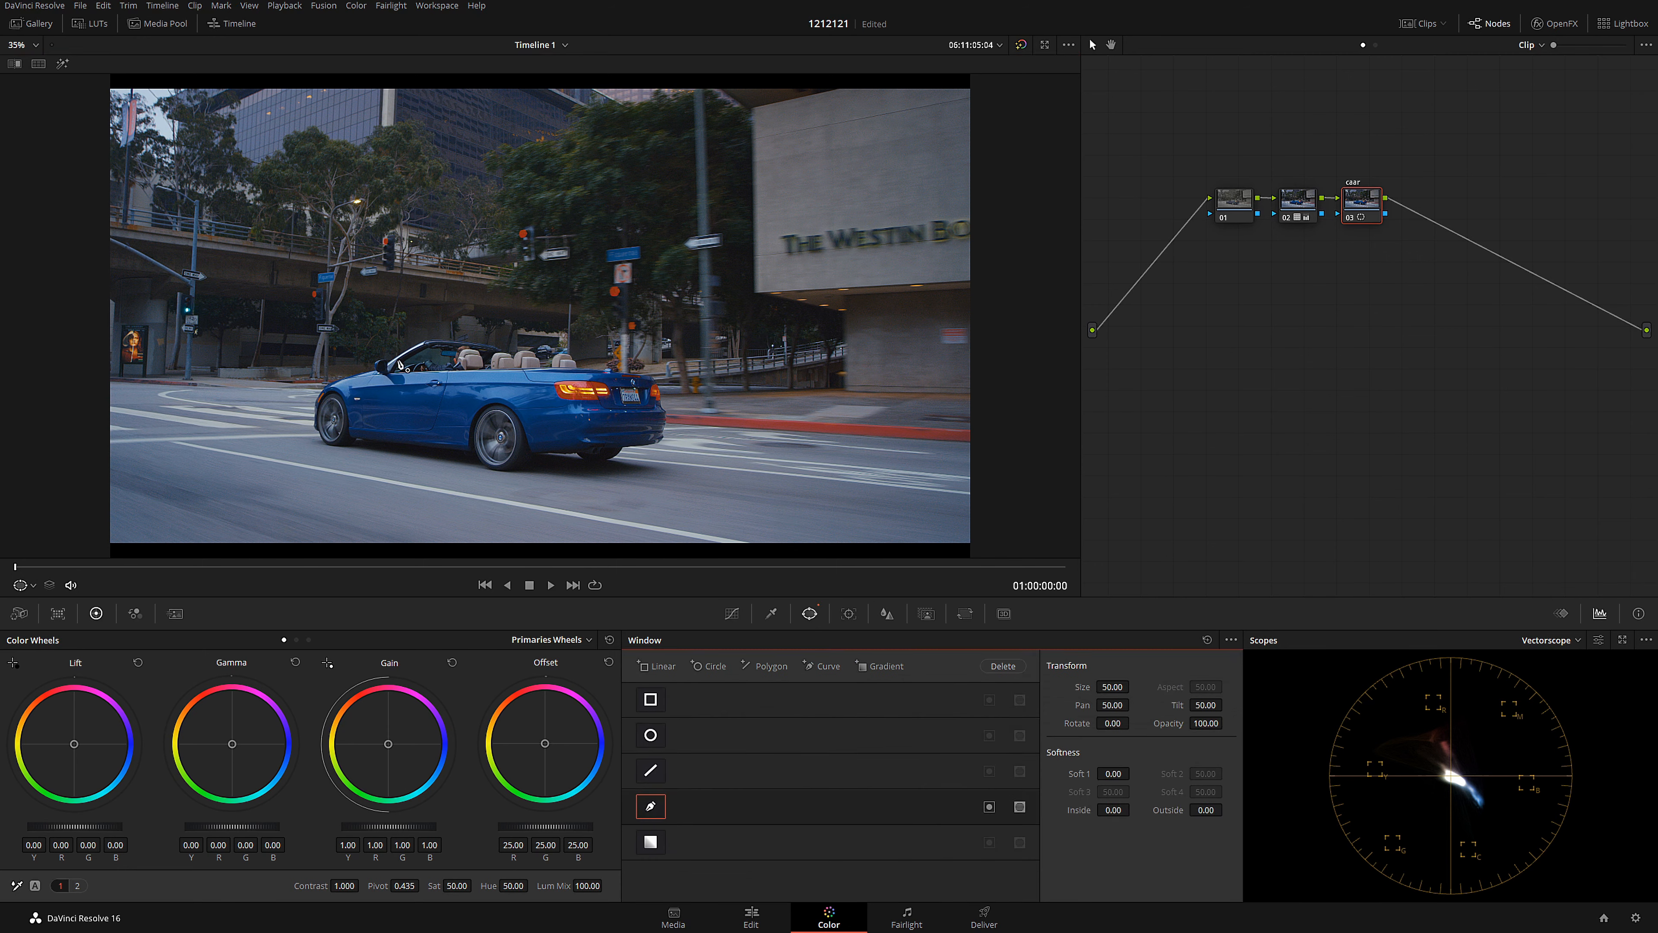
left_click(428, 333)
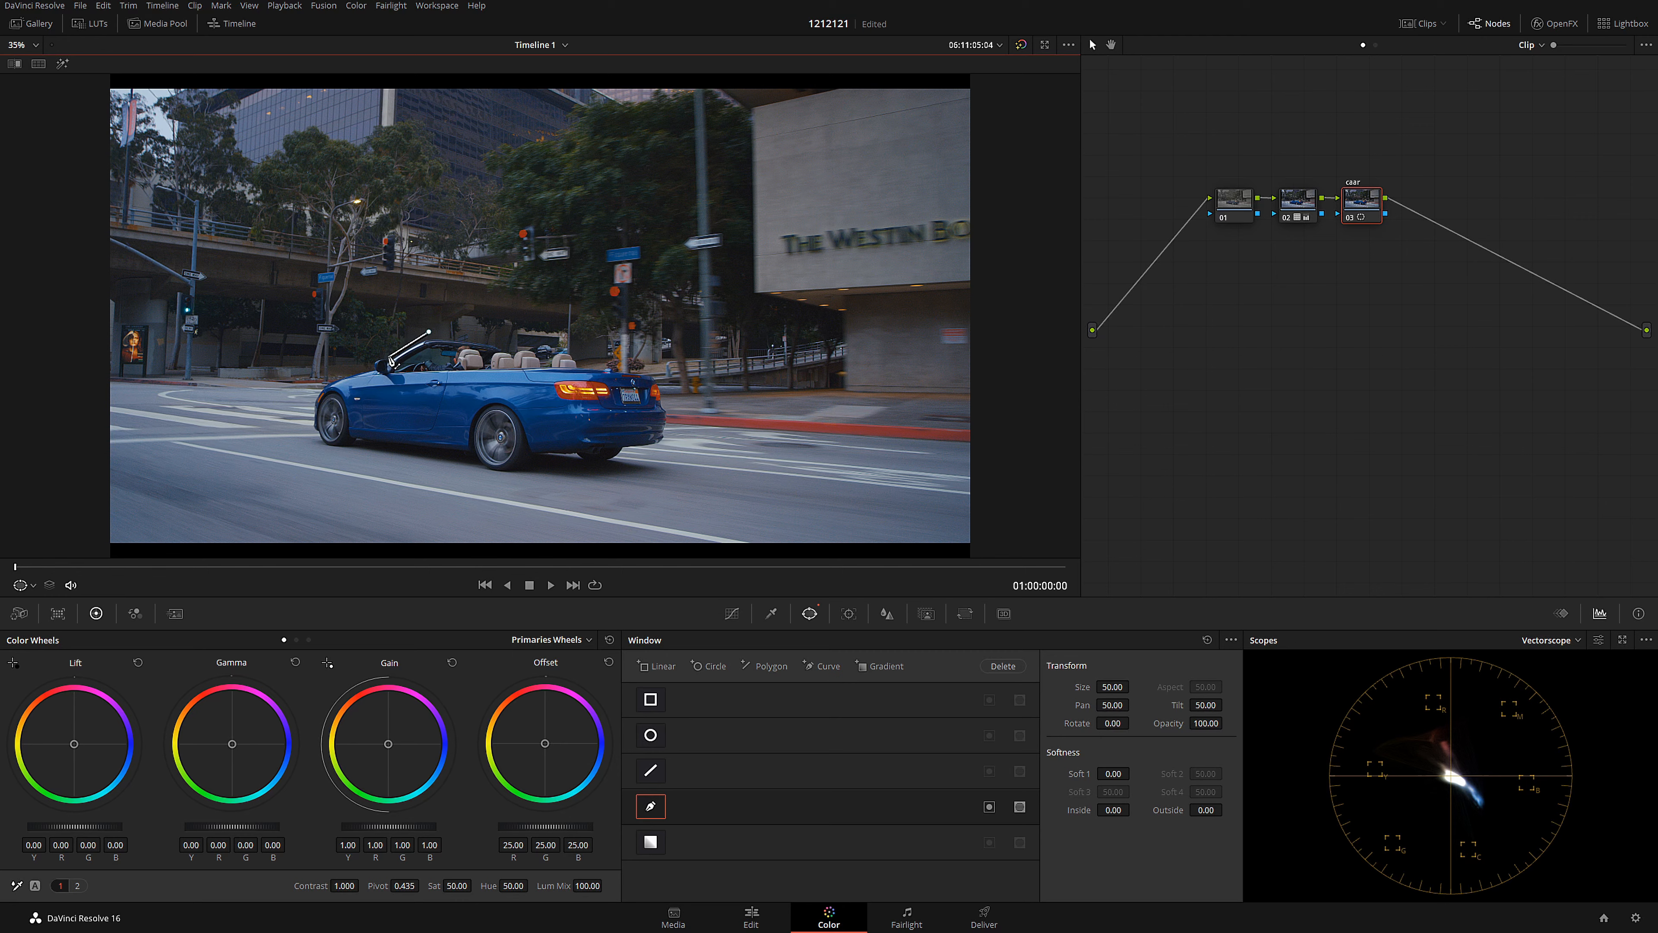
left_click(323, 383)
left_click(301, 397)
left_click(296, 427)
left_click(312, 447)
left_click(350, 460)
left_click(411, 469)
left_click(478, 479)
left_click(541, 483)
left_click(606, 492)
left_click(662, 489)
left_click(683, 459)
left_click(677, 417)
left_click(671, 388)
left_click(643, 362)
left_click(597, 361)
left_click(568, 341)
left_click(532, 339)
left_click(502, 339)
left_click(476, 334)
left_click(466, 333)
left_click(430, 333)
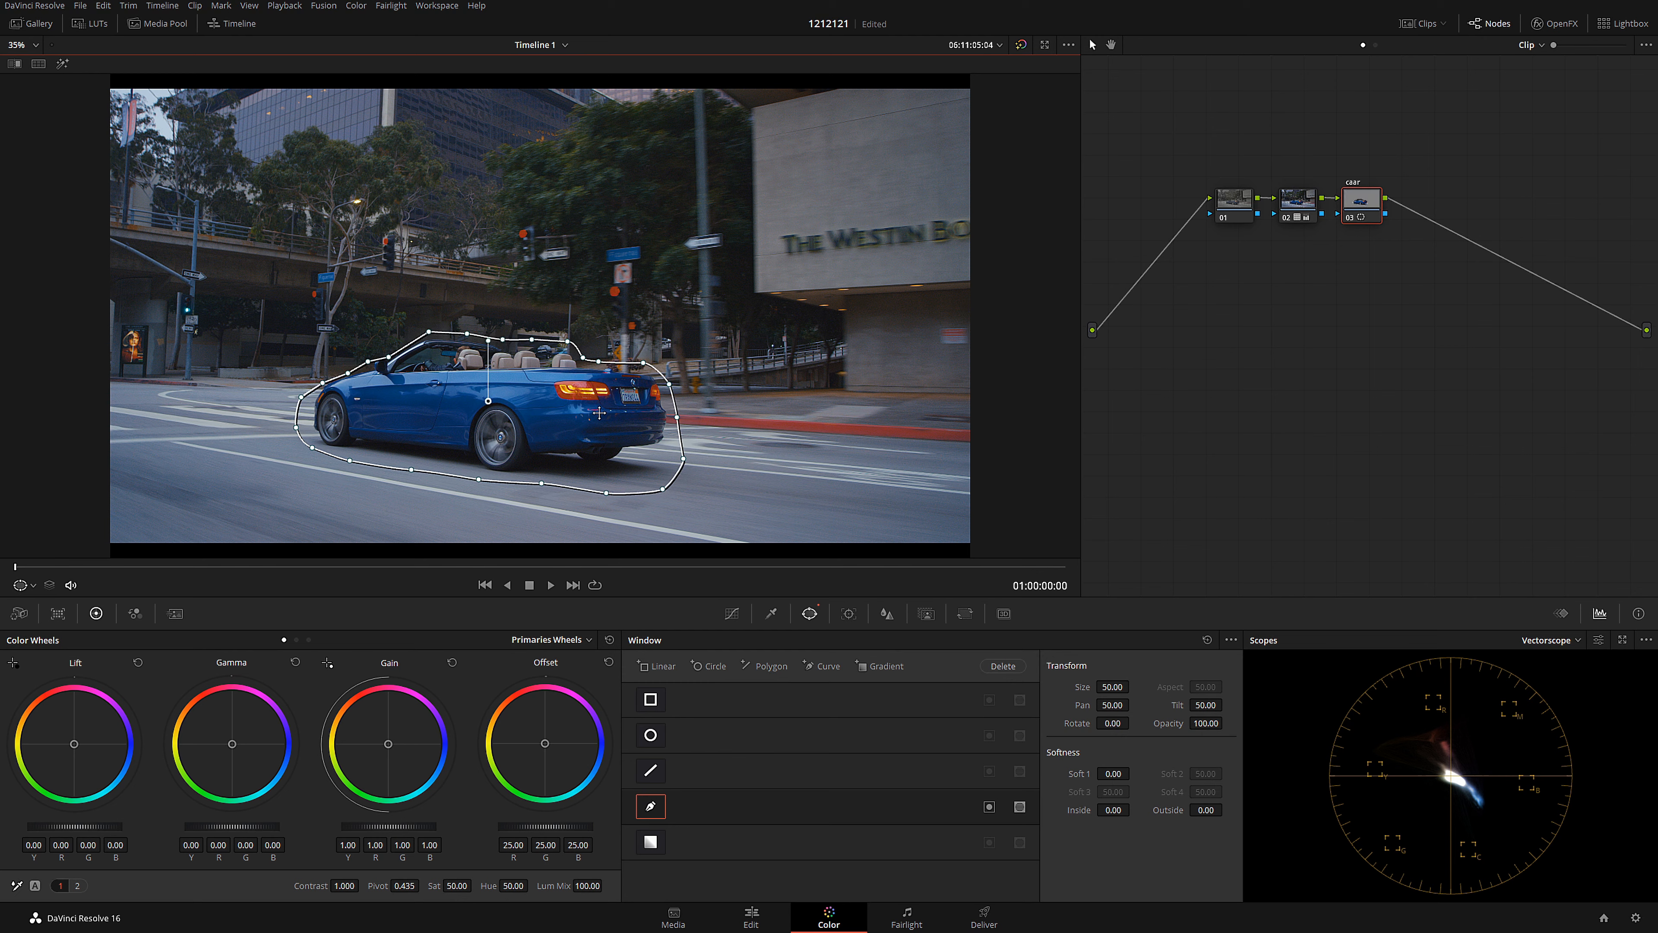
- Track the convertible window forward to the clip's end with Perspective 3D on, and scrub through the clip to check the outline
left_click(848, 614)
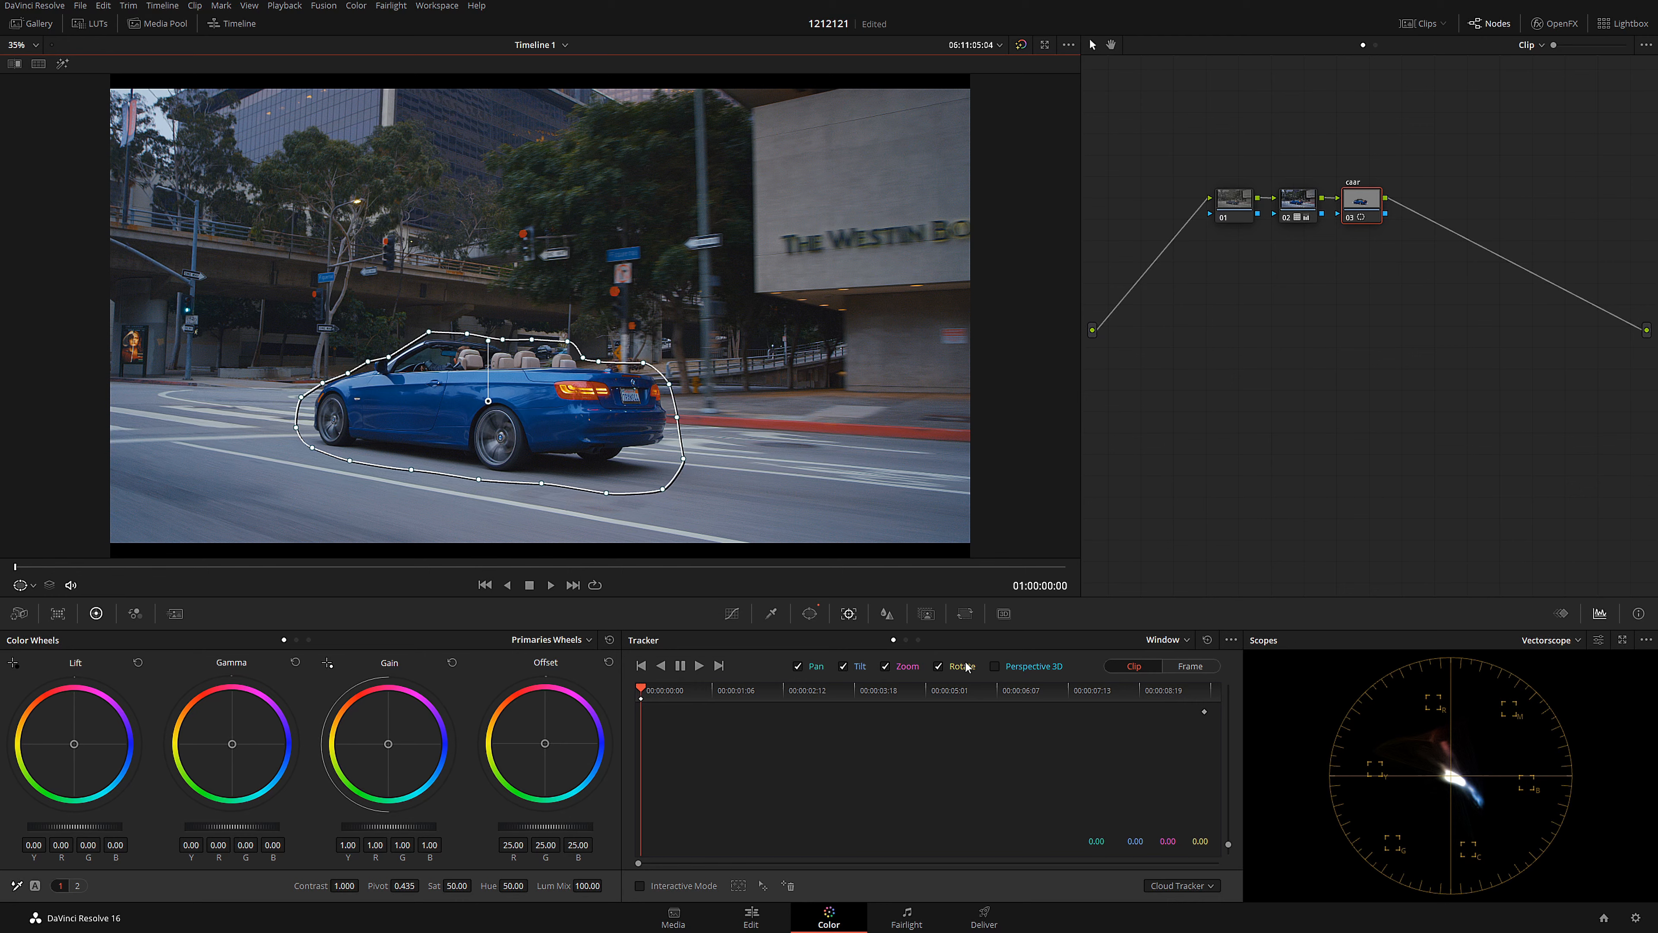
left_click(995, 666)
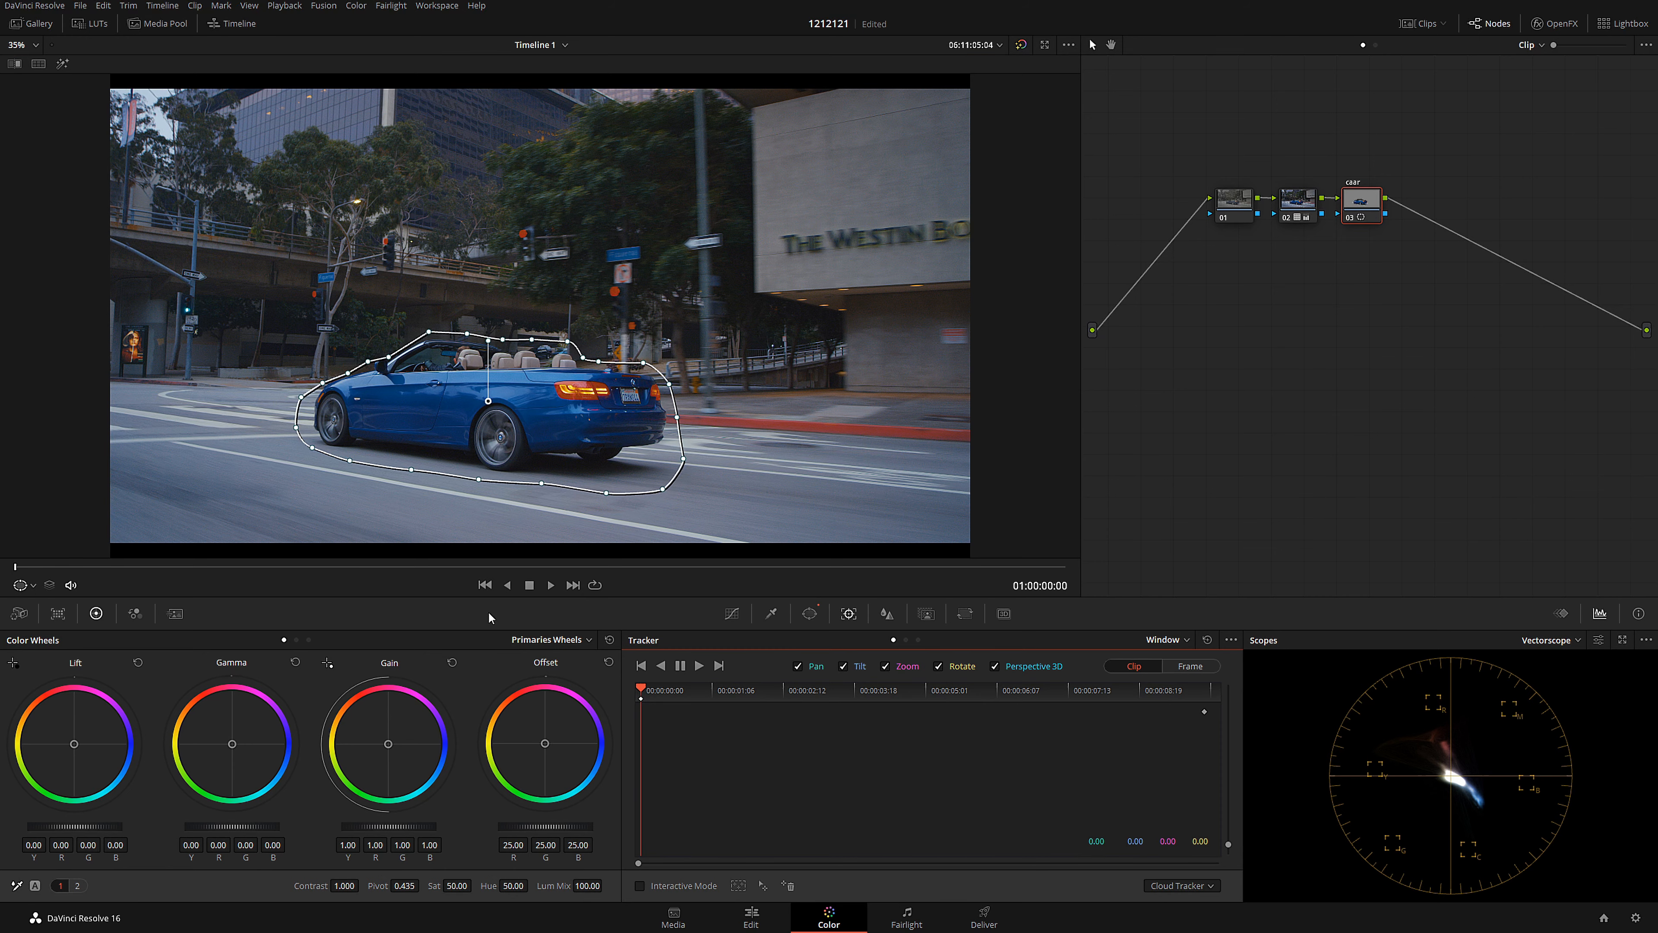
left_click(699, 666)
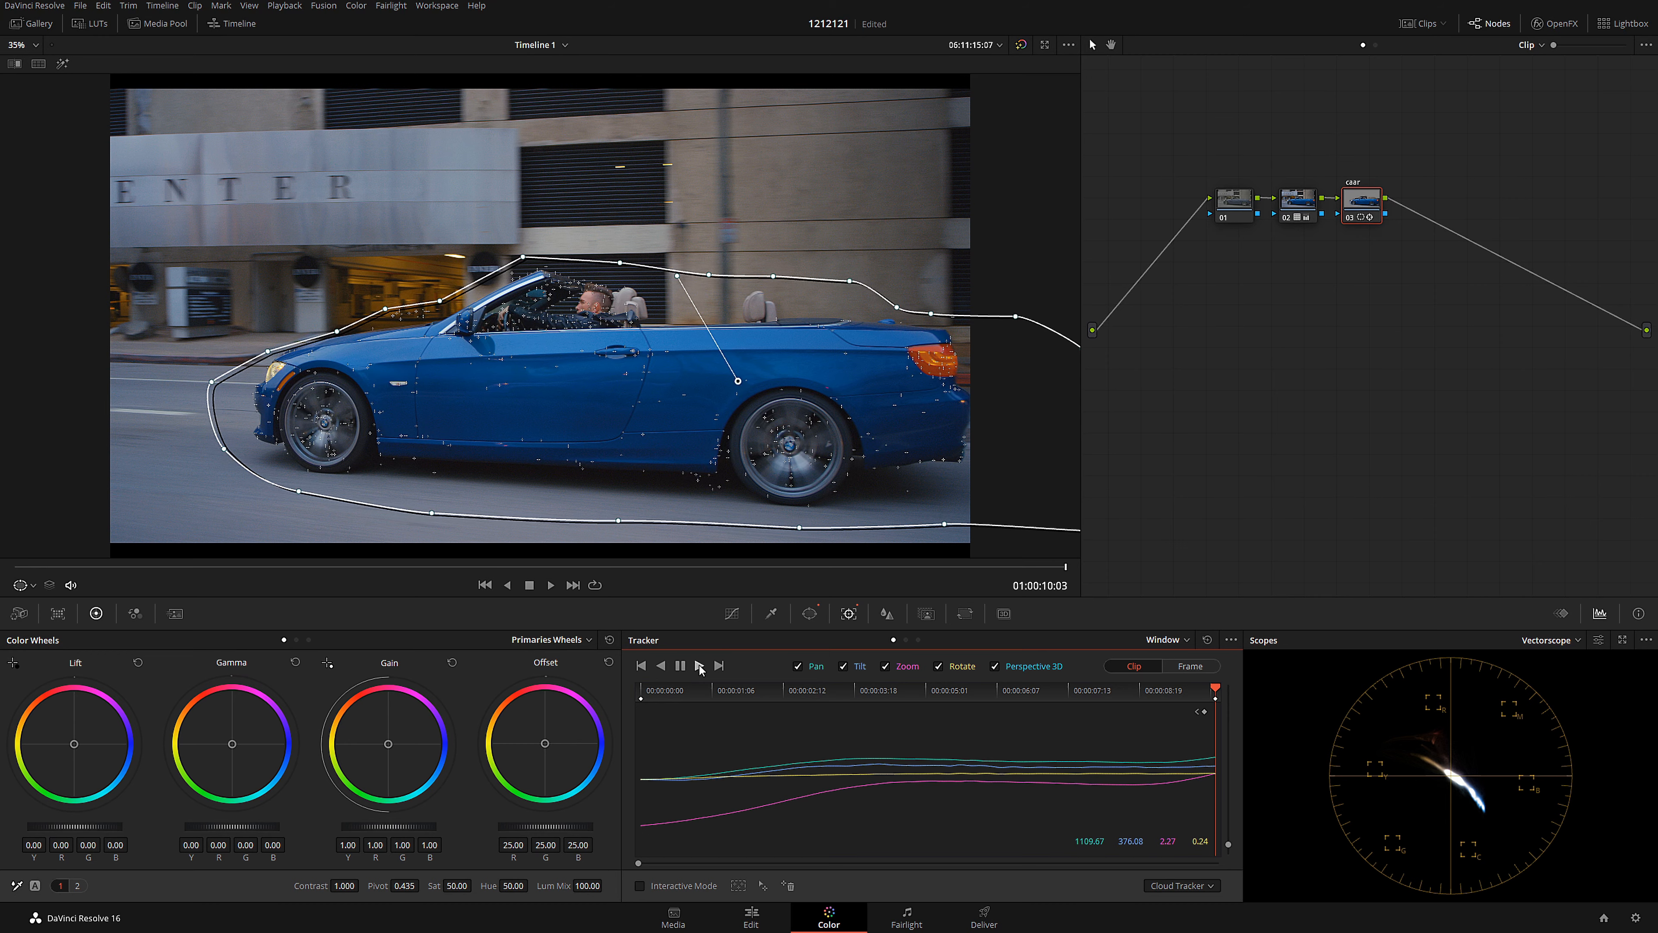
left_click_drag(1009, 568, 130, 586)
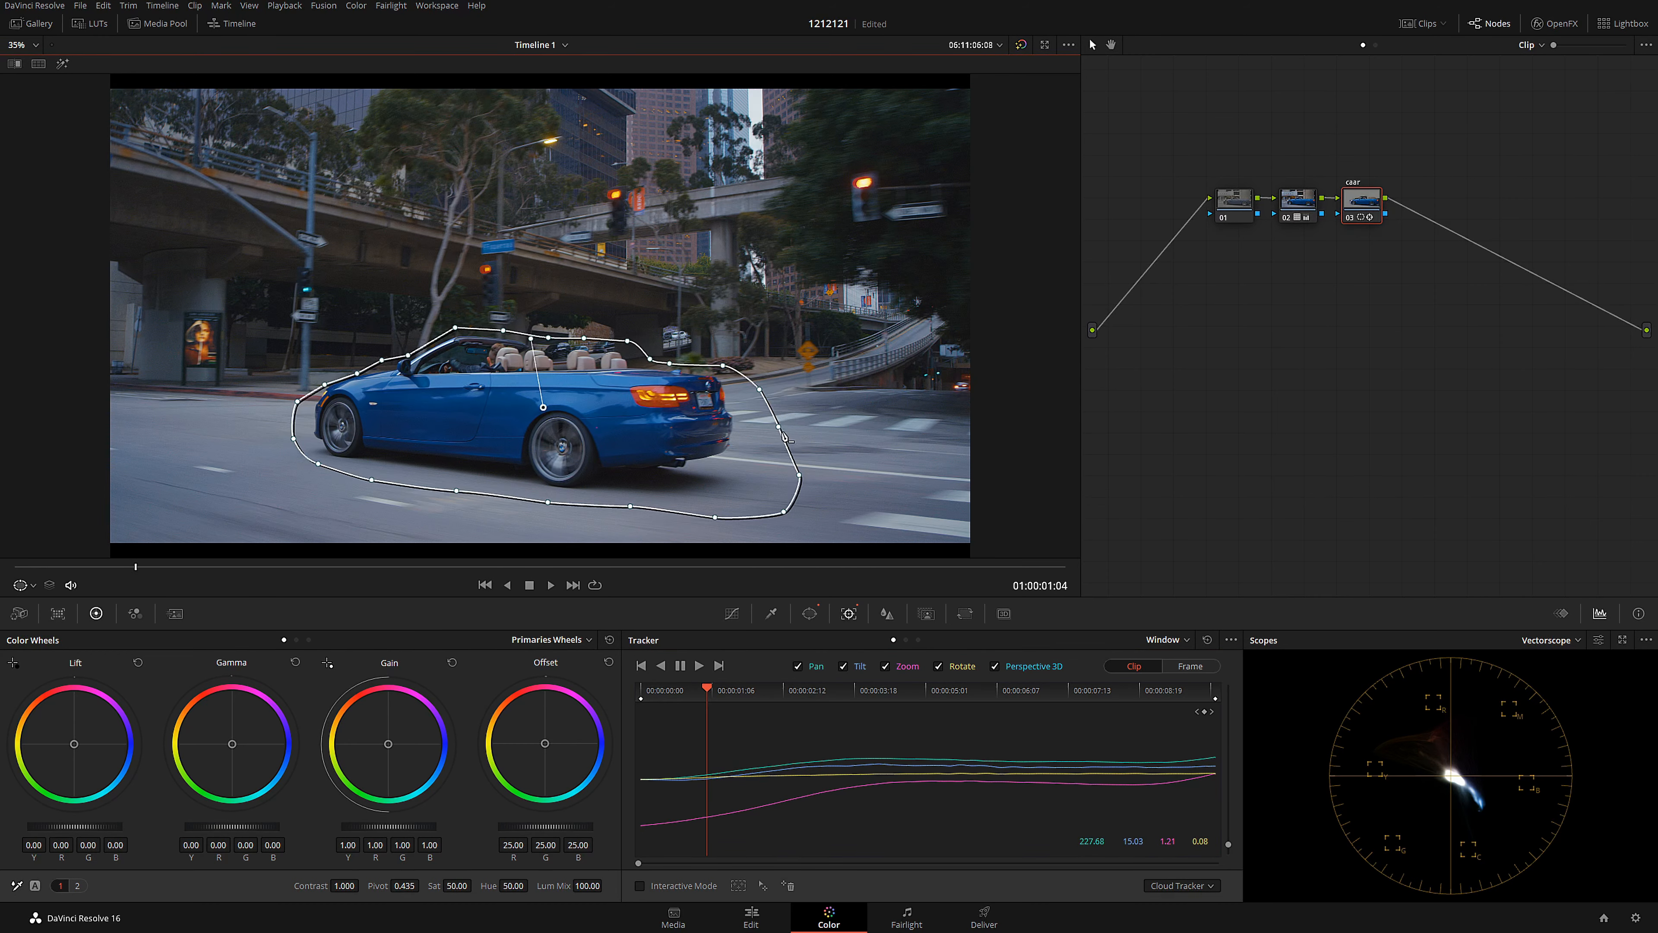
left_click_drag(746, 579, 1132, 586)
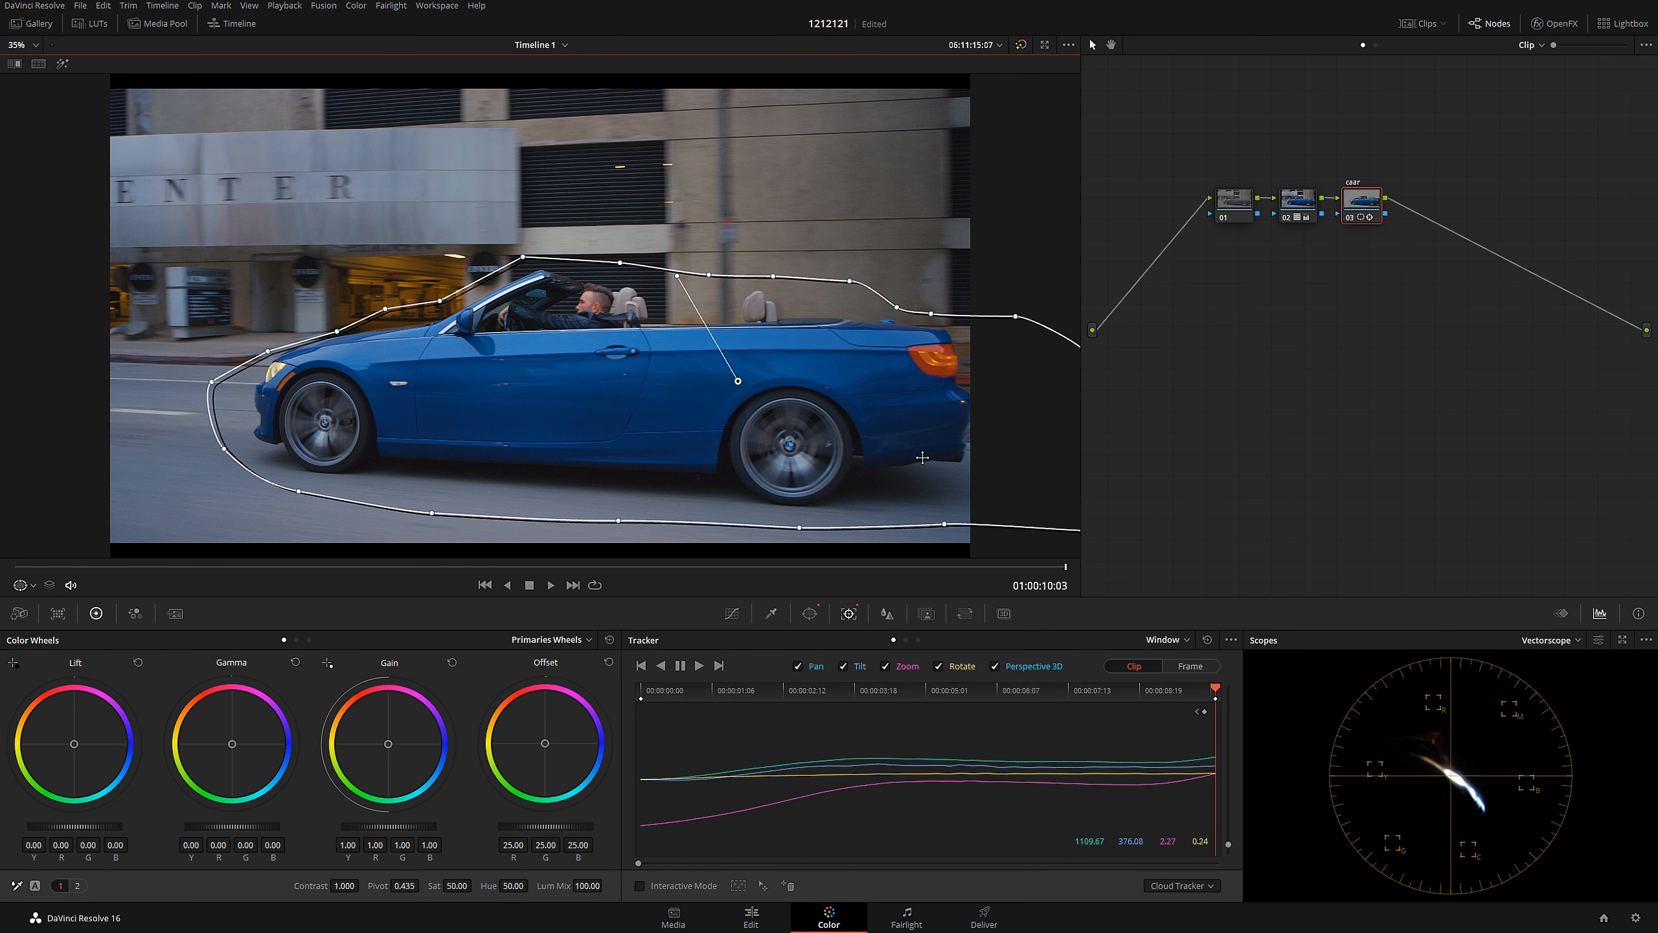
- At the last frame, 01:00:10:03, switch the tracker to Frame mode and pull the window's rear edge in close behind the convertible
scroll(923, 458, "down", 2)
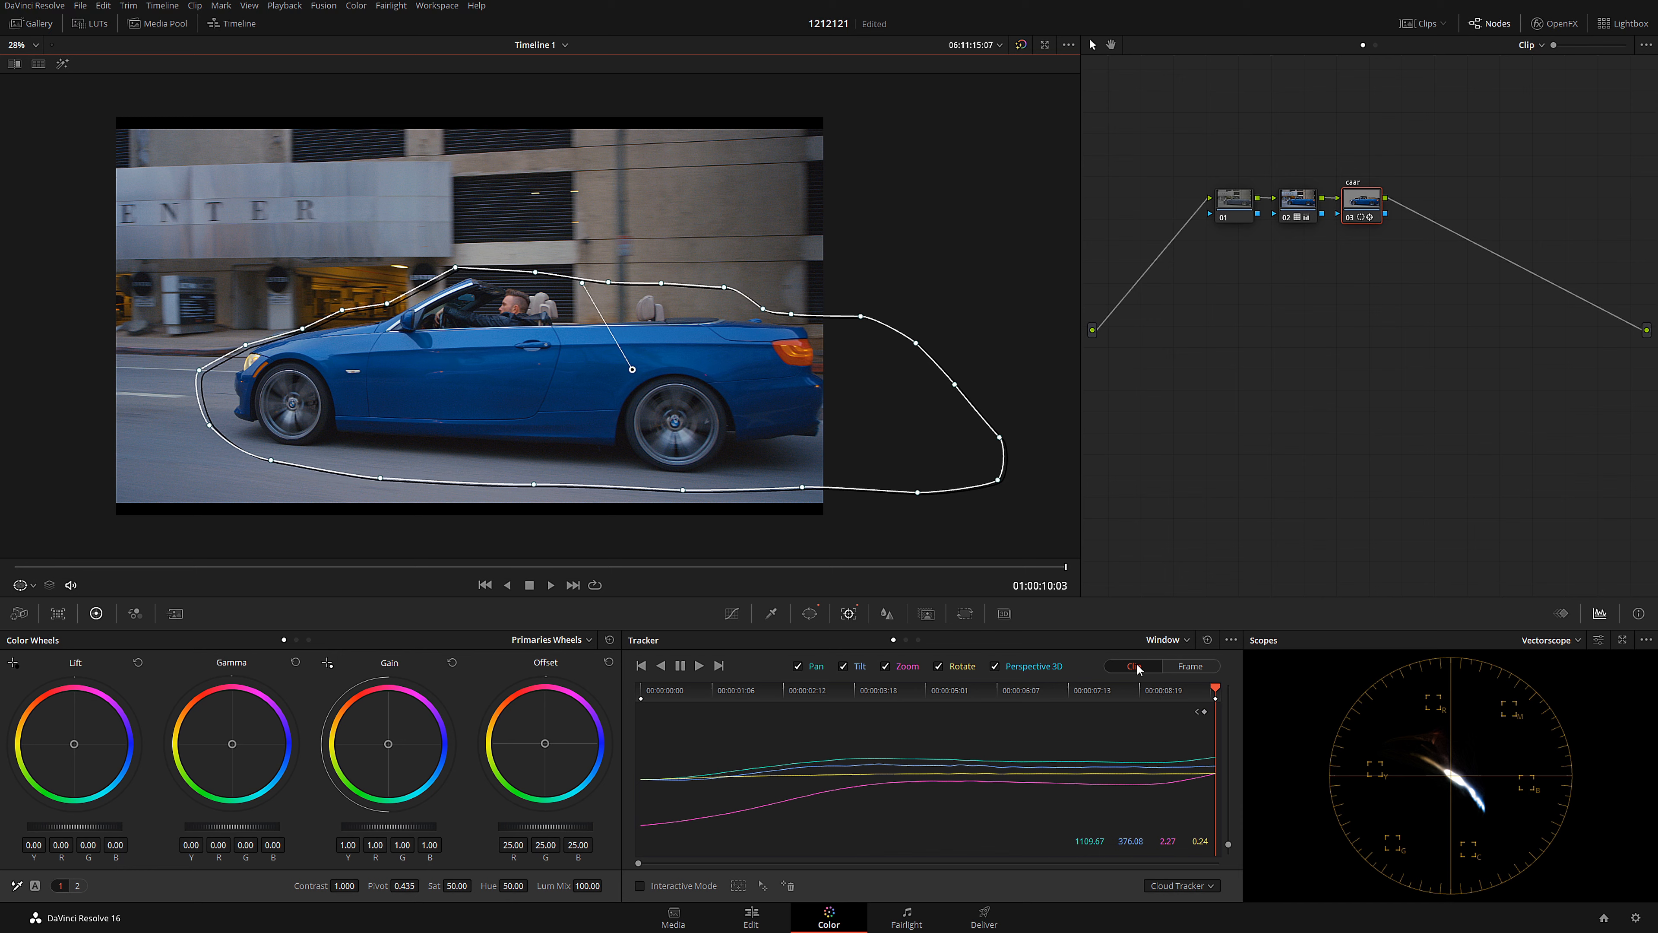
left_click(1190, 666)
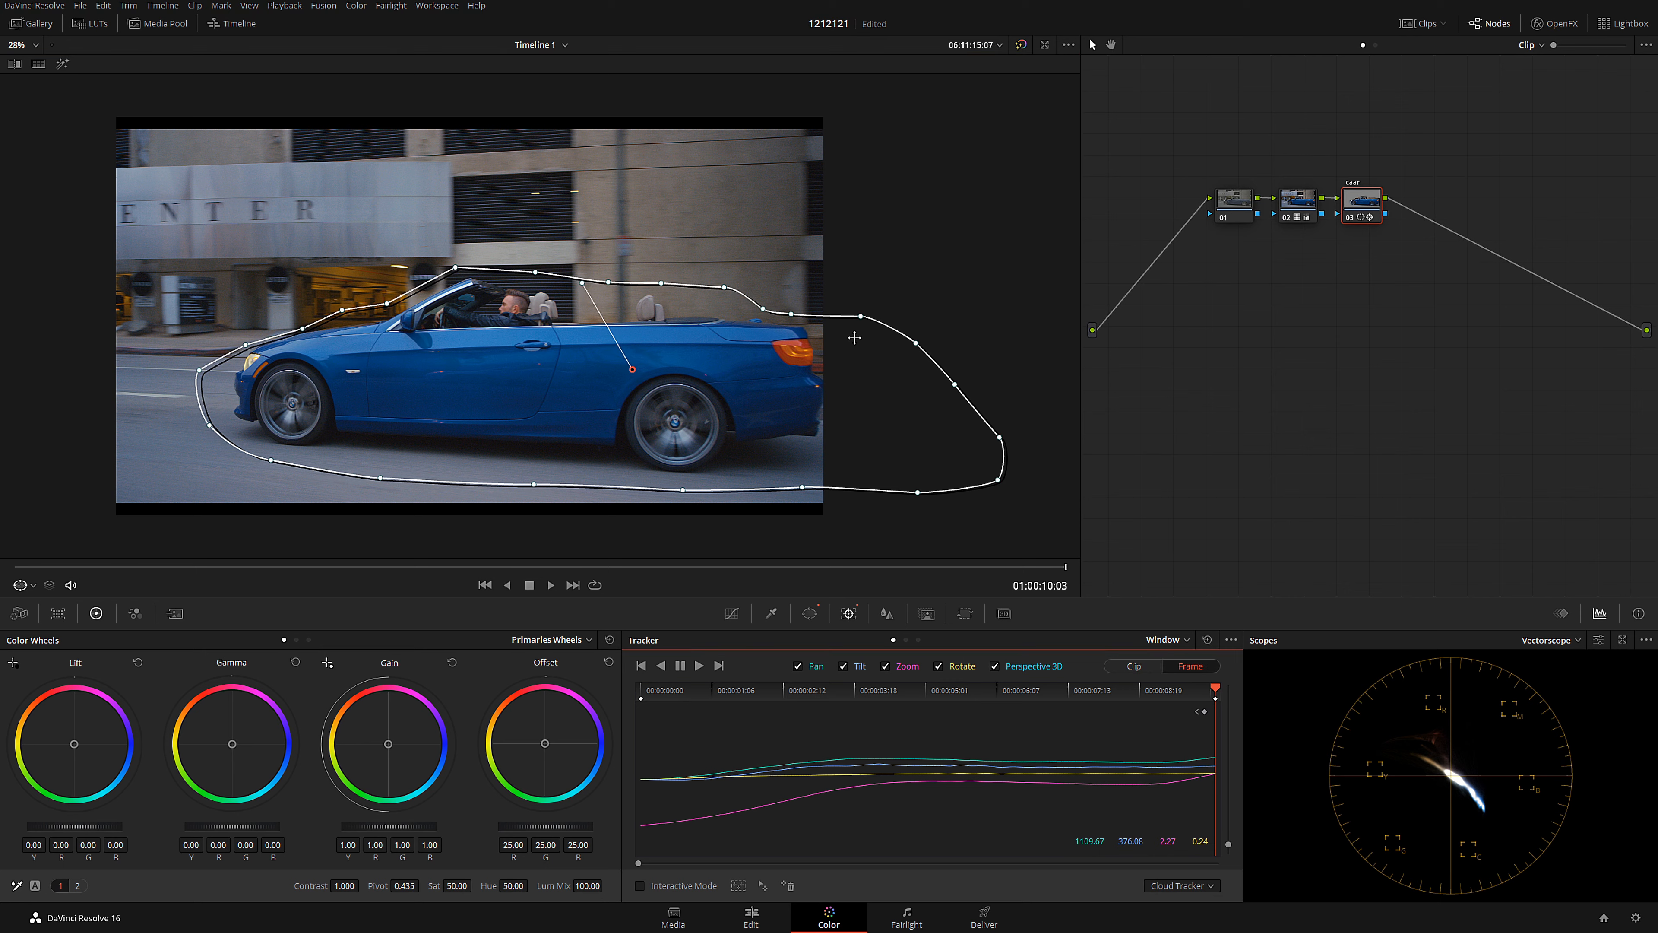
left_click_drag(861, 319, 844, 371)
left_click_drag(955, 385, 874, 426)
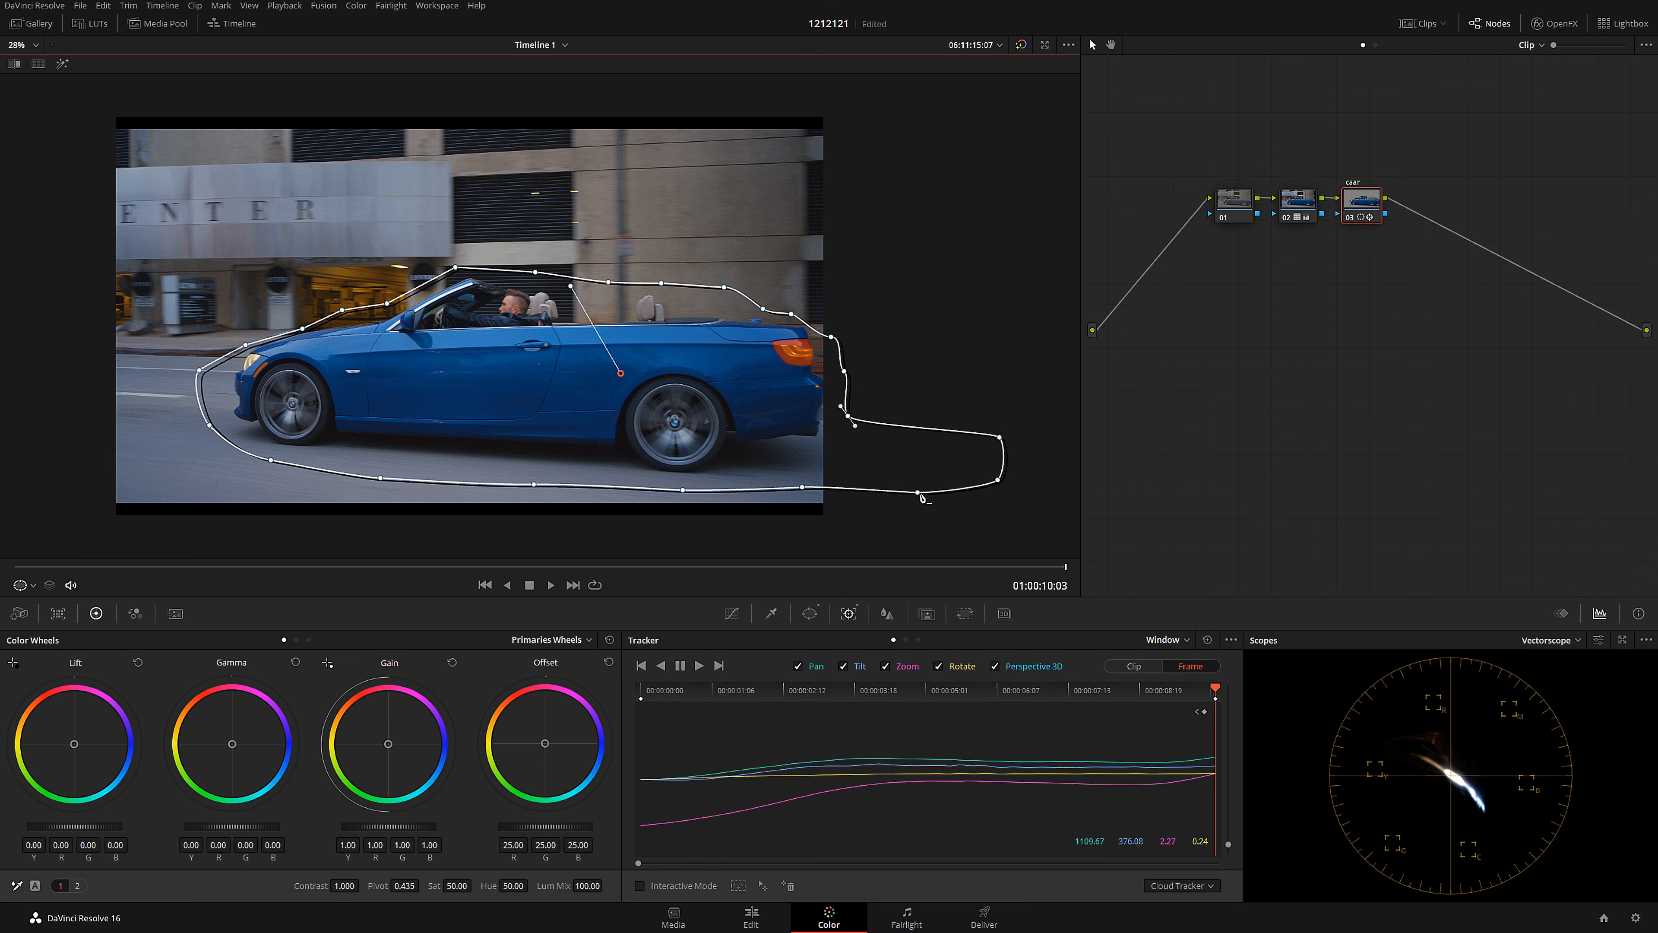
left_click_drag(993, 442, 848, 446)
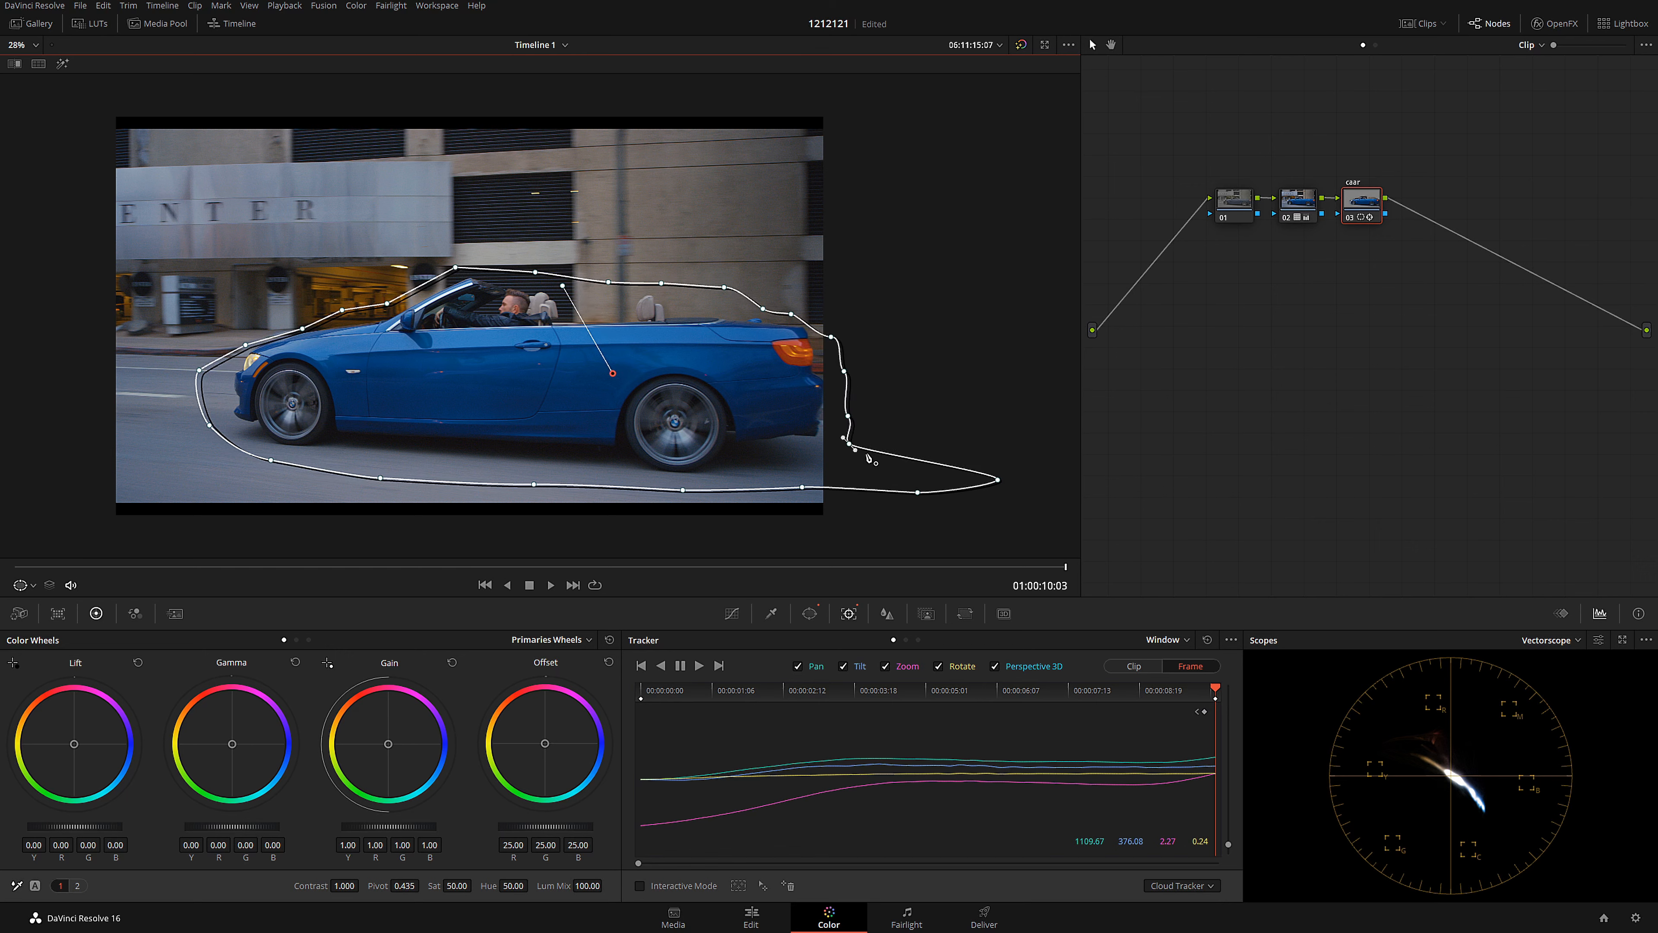
left_click_drag(997, 480, 827, 461)
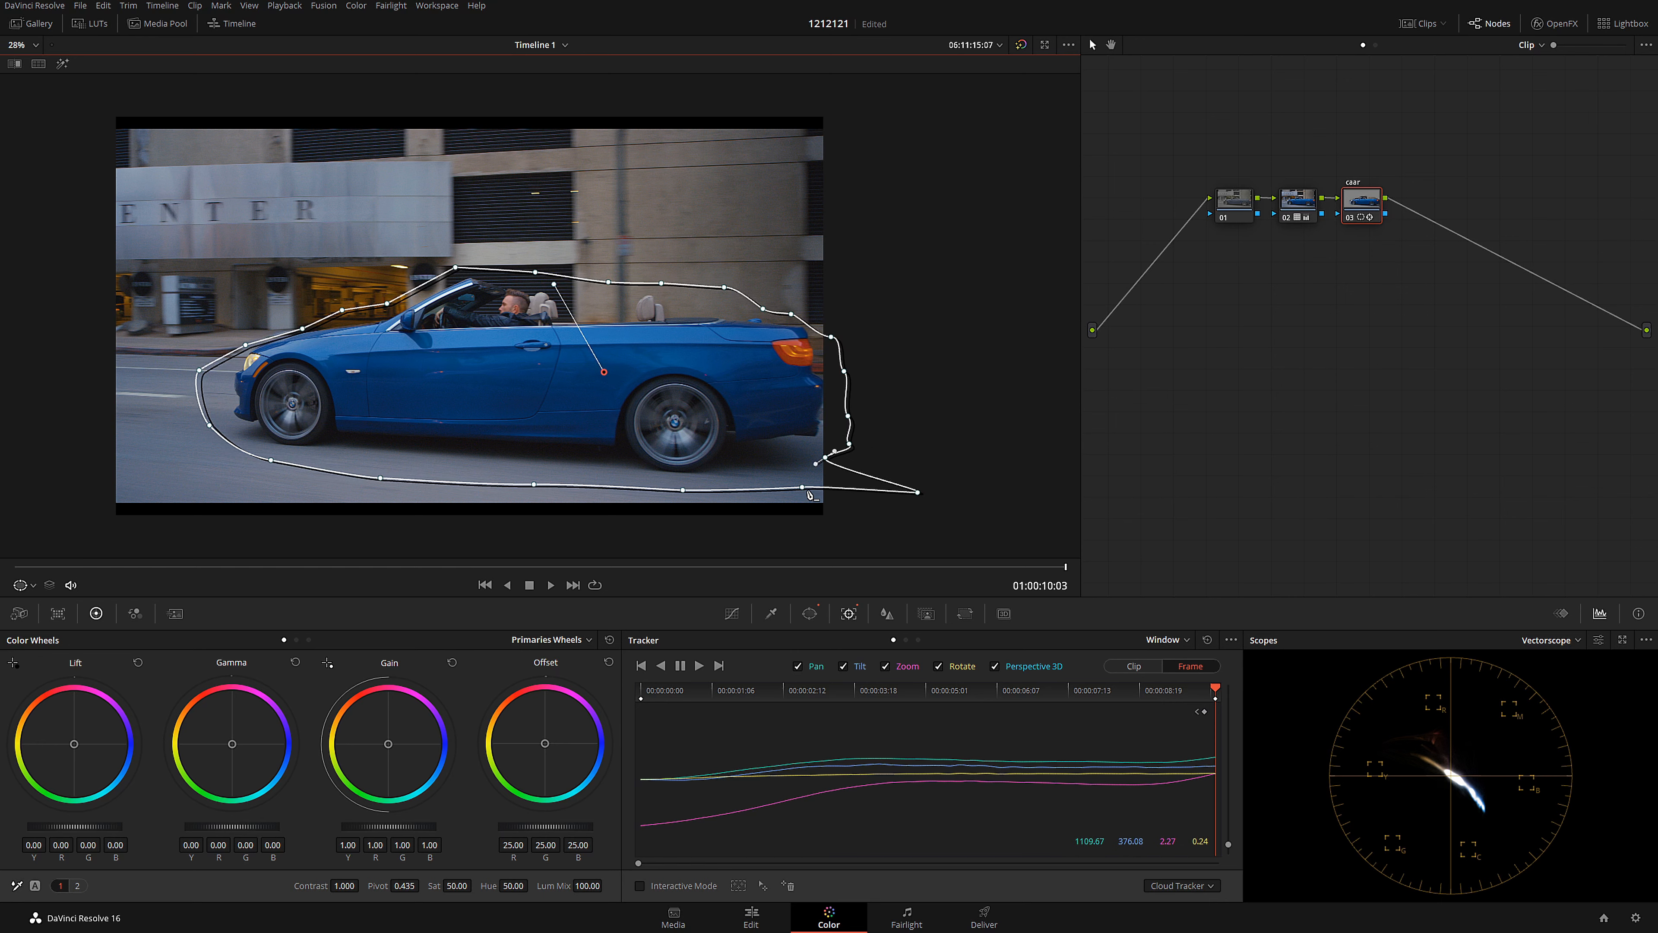
- Tighten the lower edge of the window beneath the convertible and close in its rear lower corner
left_click_drag(802, 487, 751, 491)
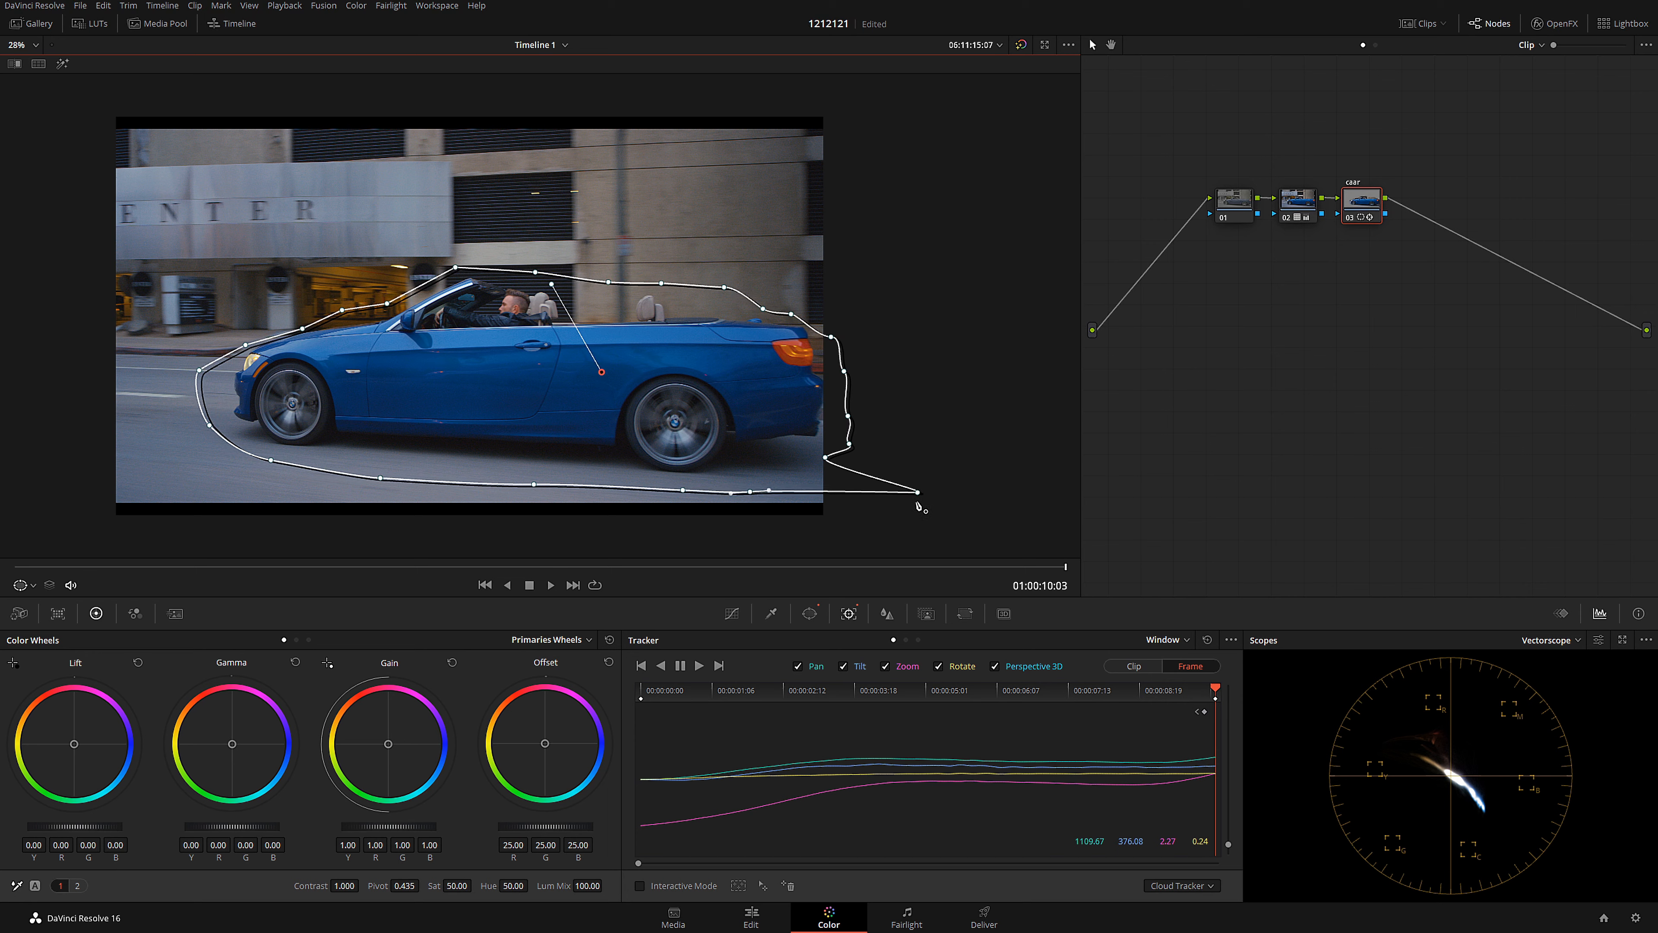
left_click_drag(919, 494, 790, 485)
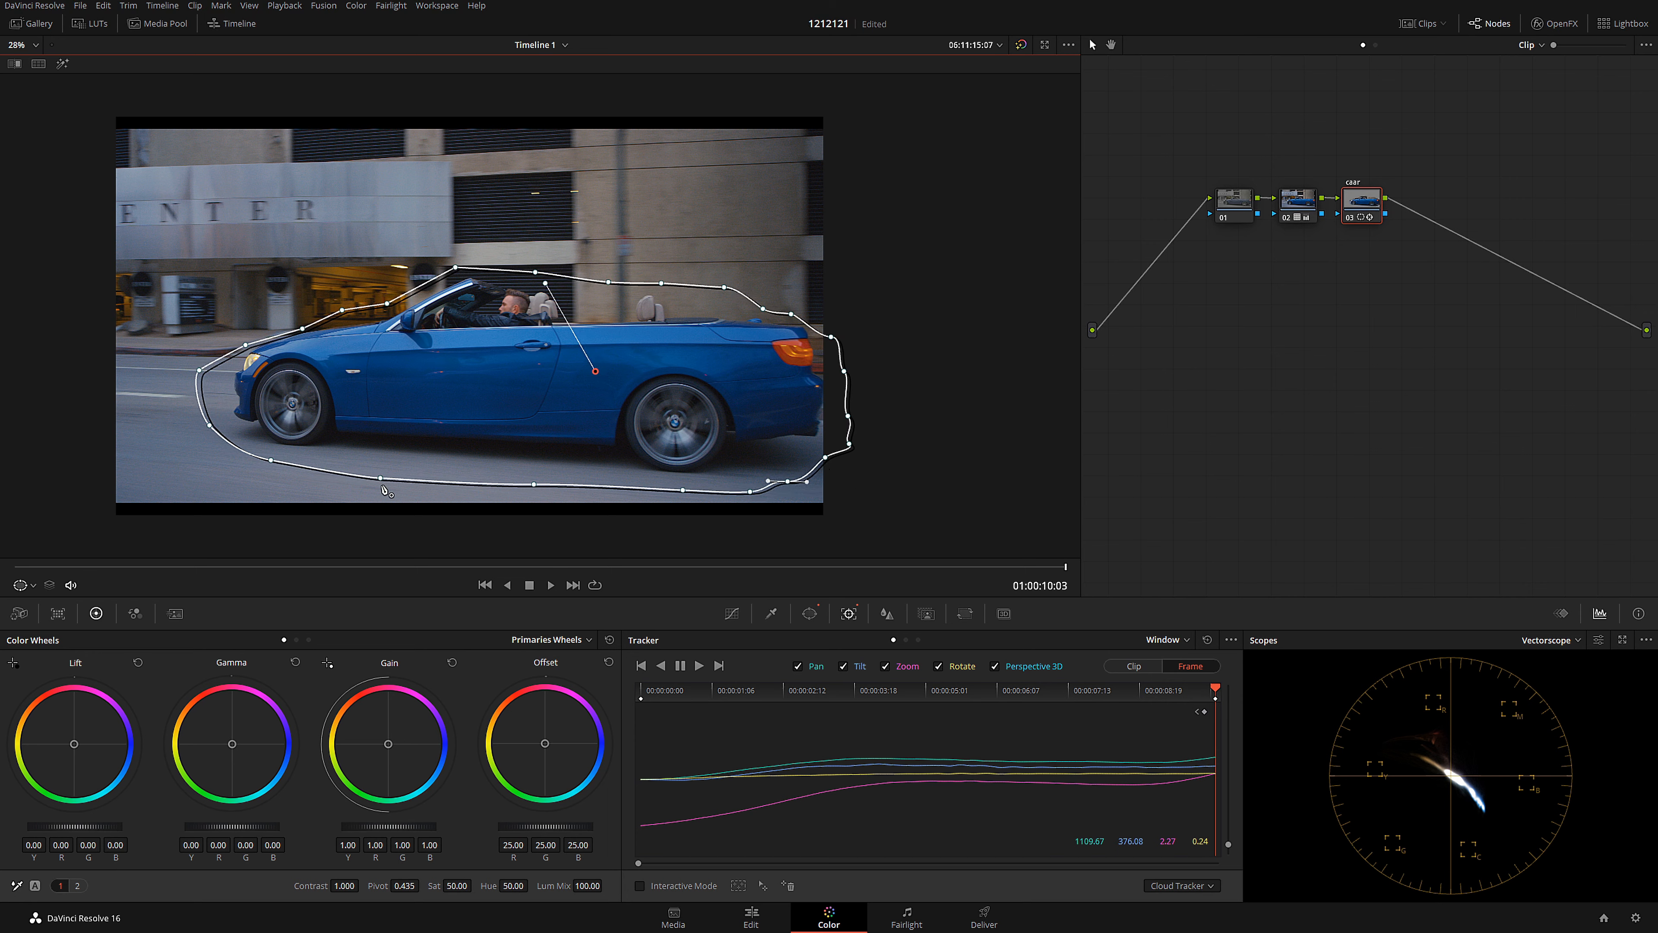
left_click_drag(382, 481, 380, 466)
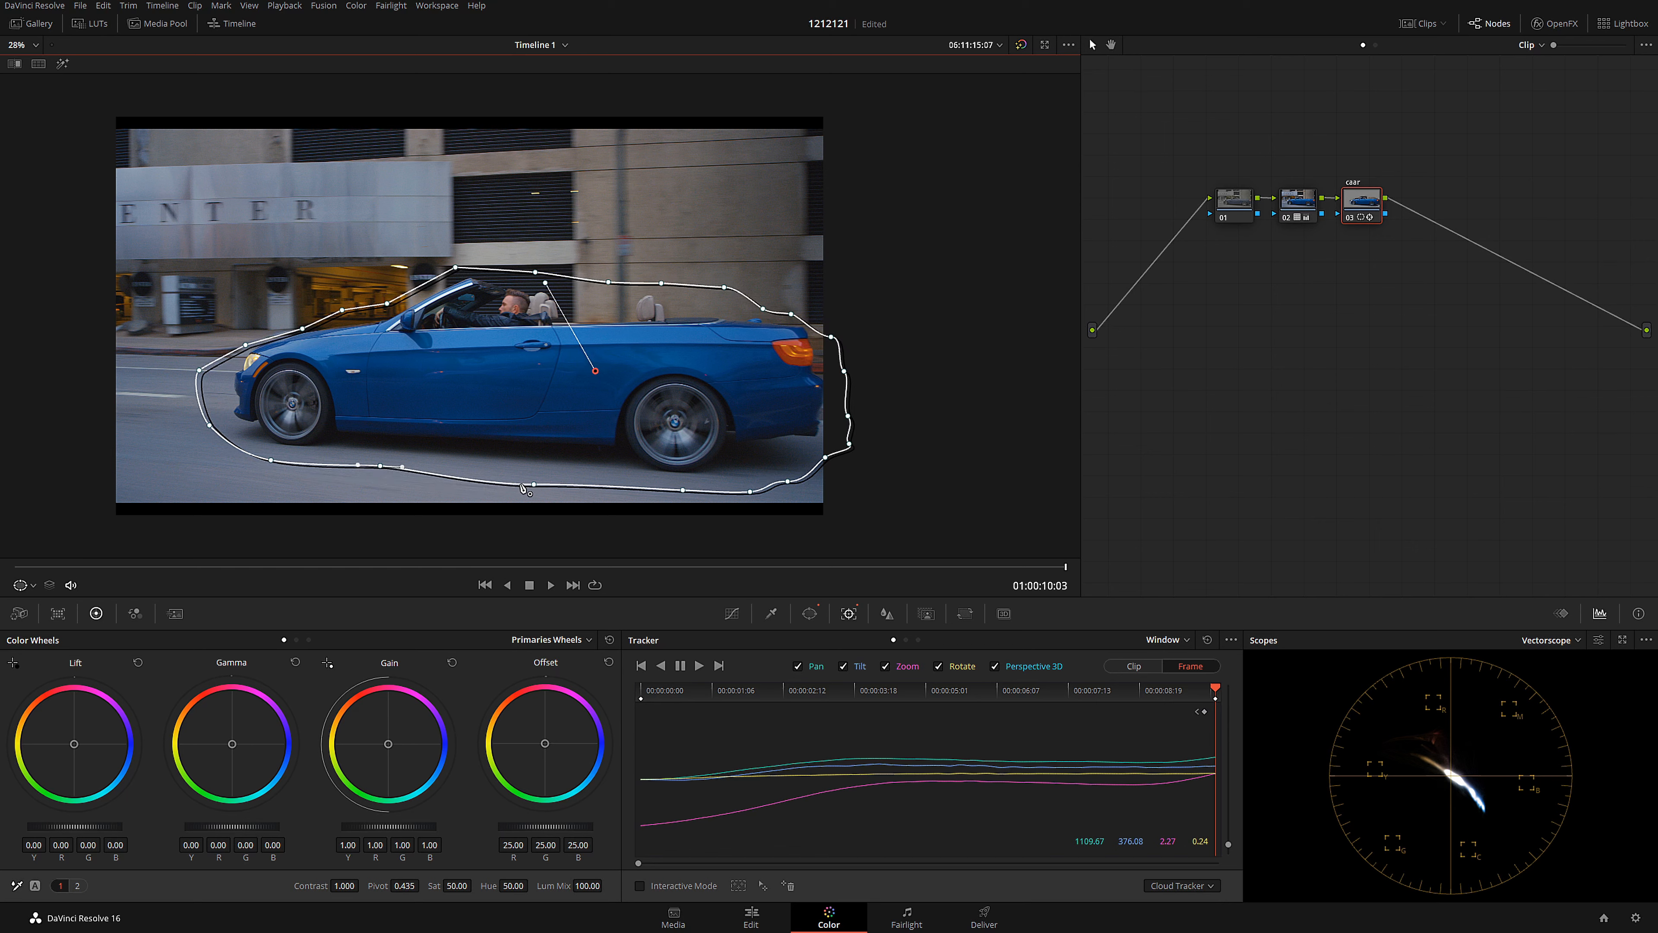
left_click_drag(538, 489, 537, 475)
left_click_drag(683, 490, 828, 456)
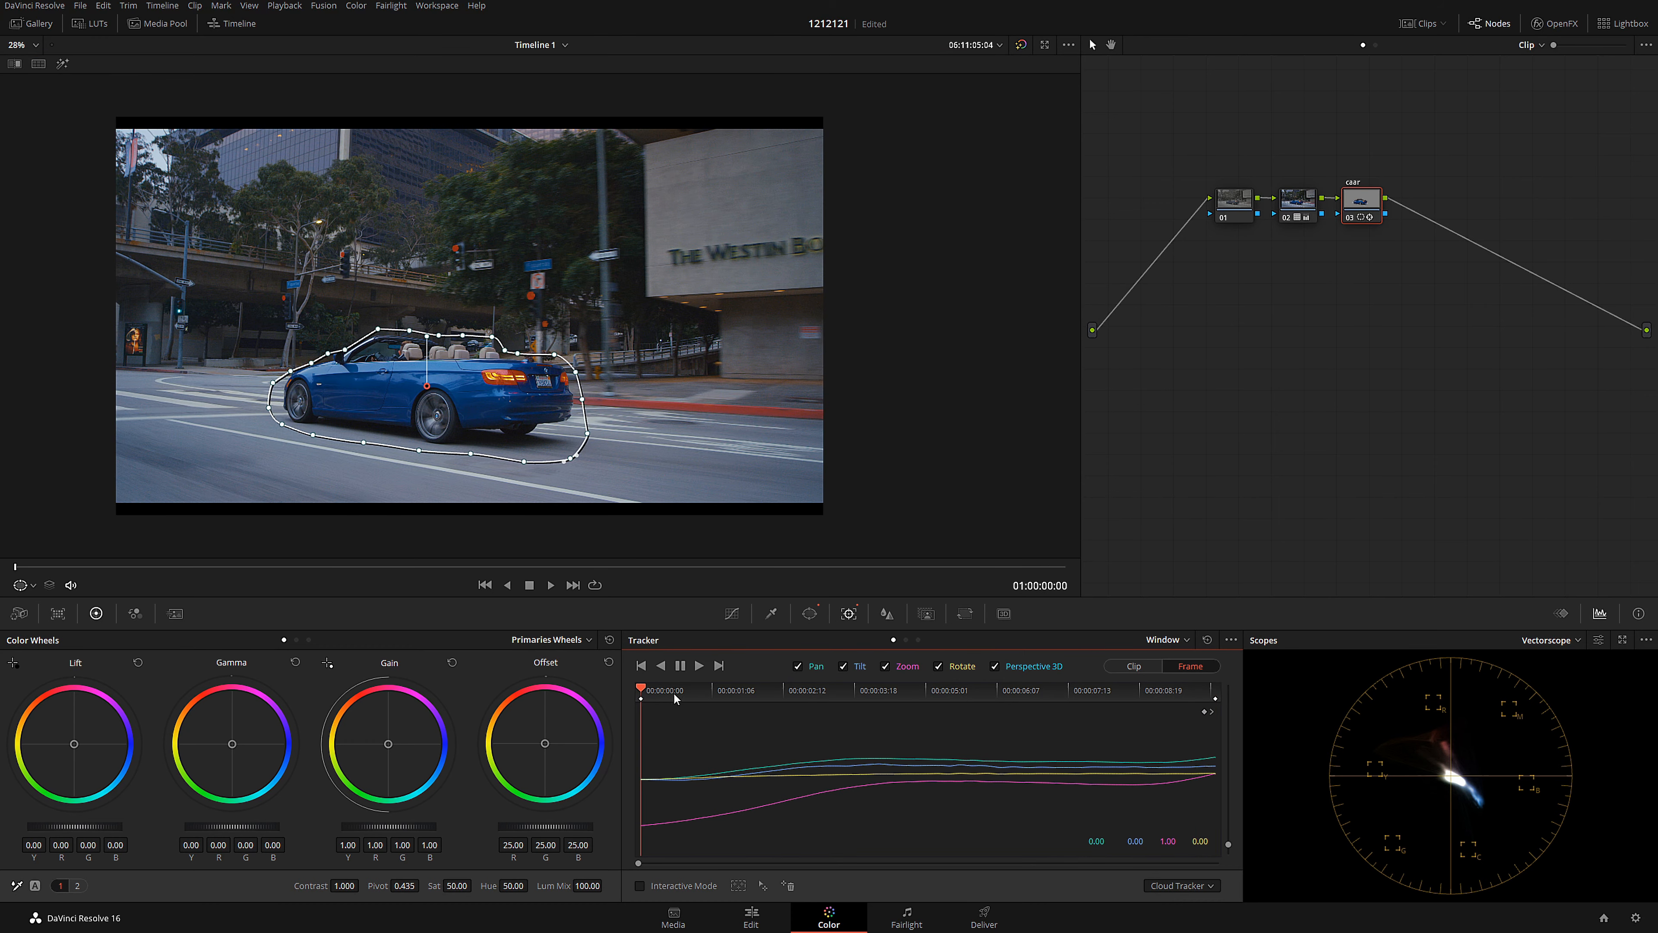
- At 01:00:03:20, reshape the rear and lower rear corner of the window to follow the convertible more closely
left_click_drag(766, 694, 858, 715)
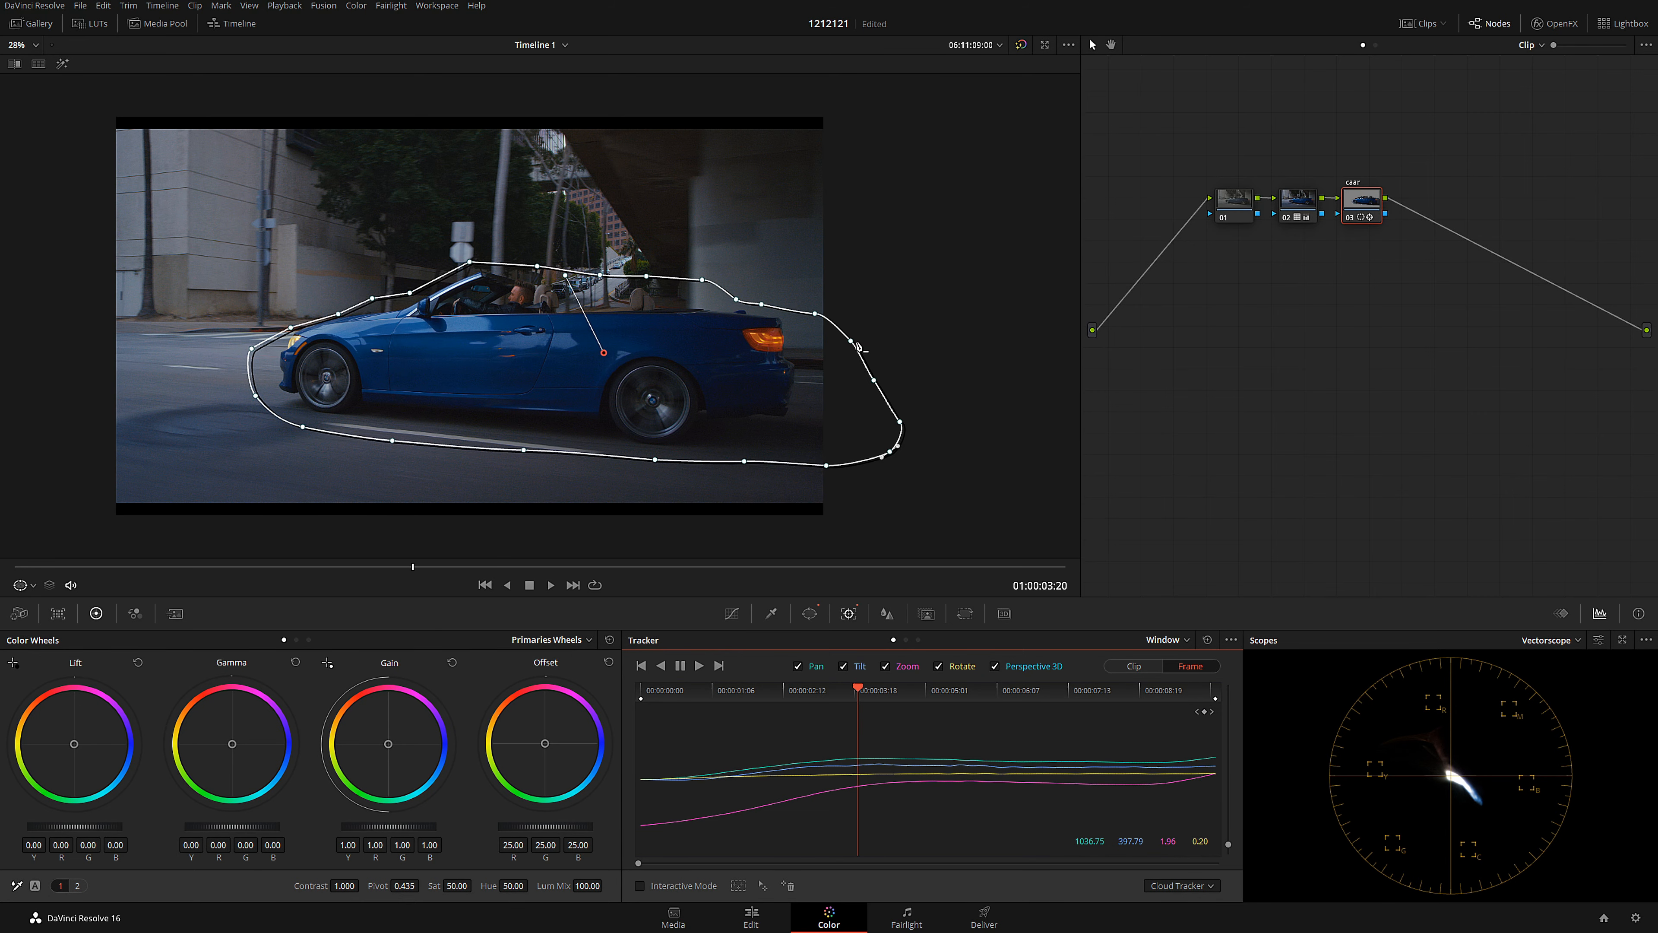
left_click(811, 317)
left_click_drag(852, 341, 723, 453)
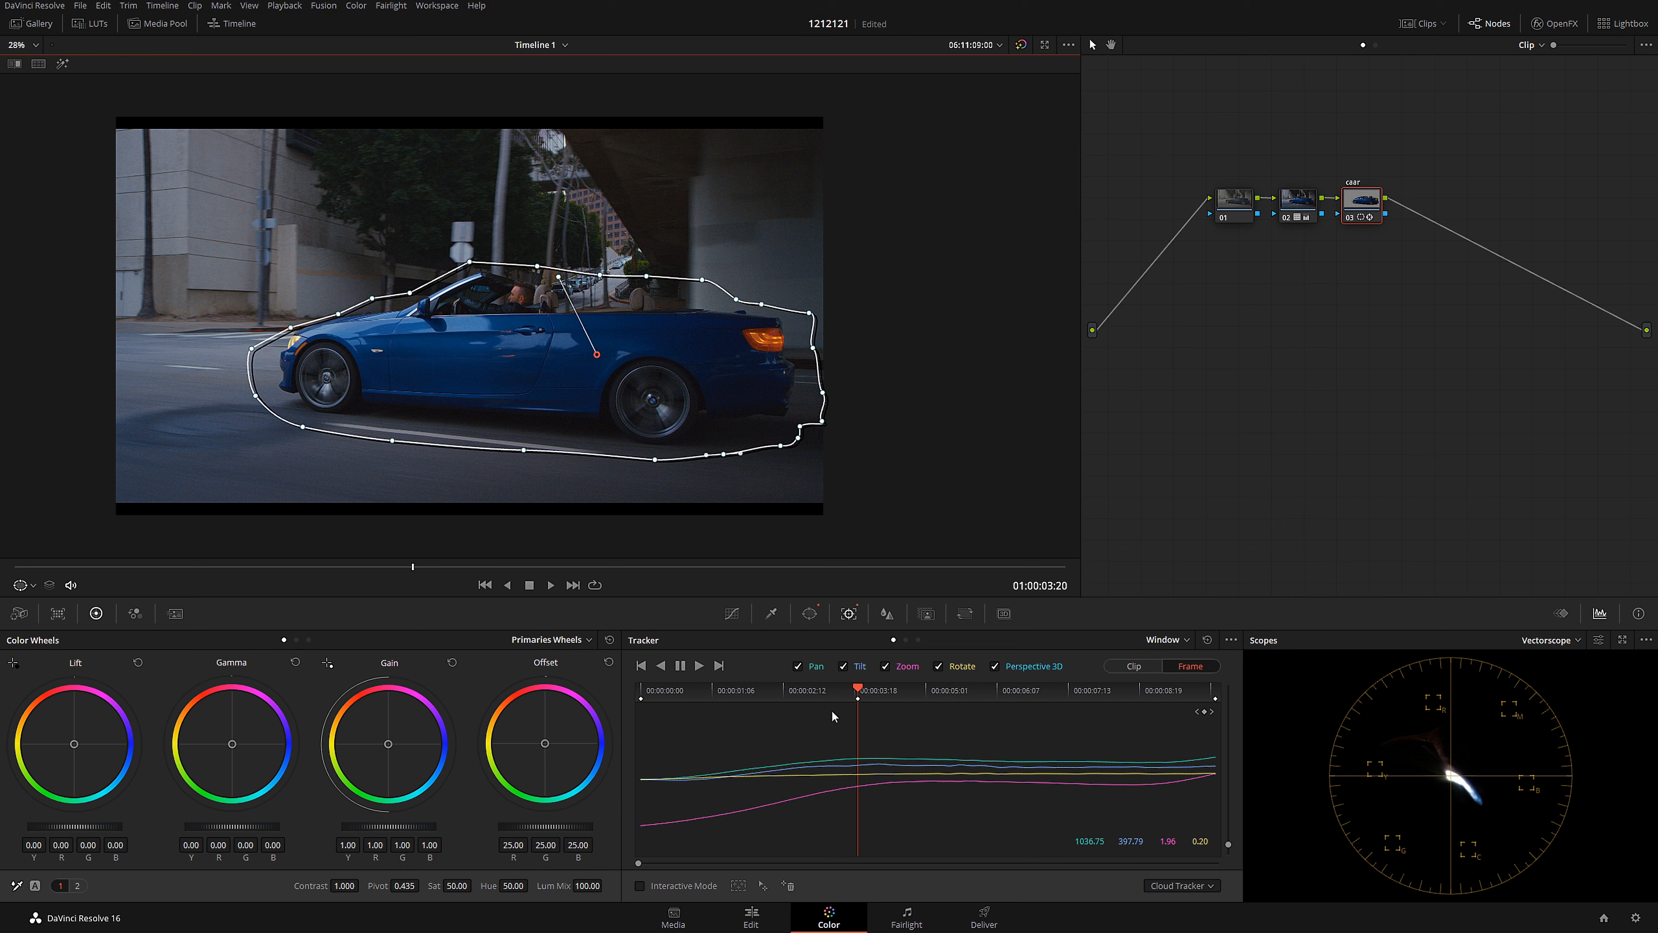
- At 01:00:08:01, sample the car's blue paint for the Hue Vs Hue curve and set its Hue Rotate to about -46, making it purple
left_click_drag(859, 692, 1097, 703)
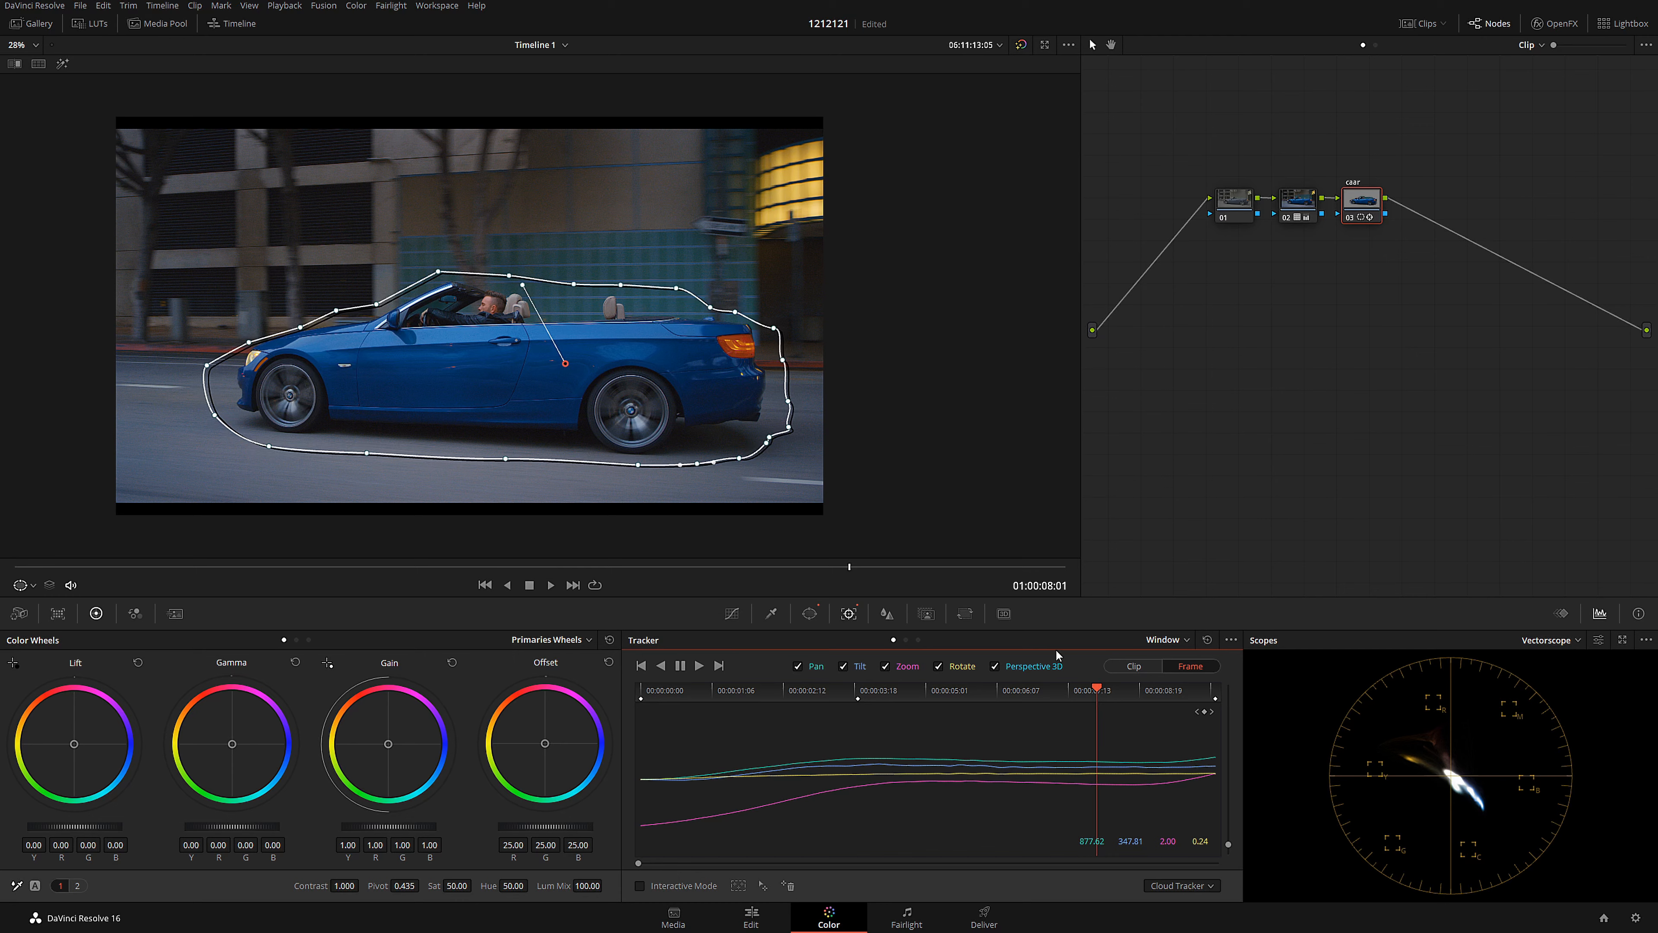
left_click(772, 616)
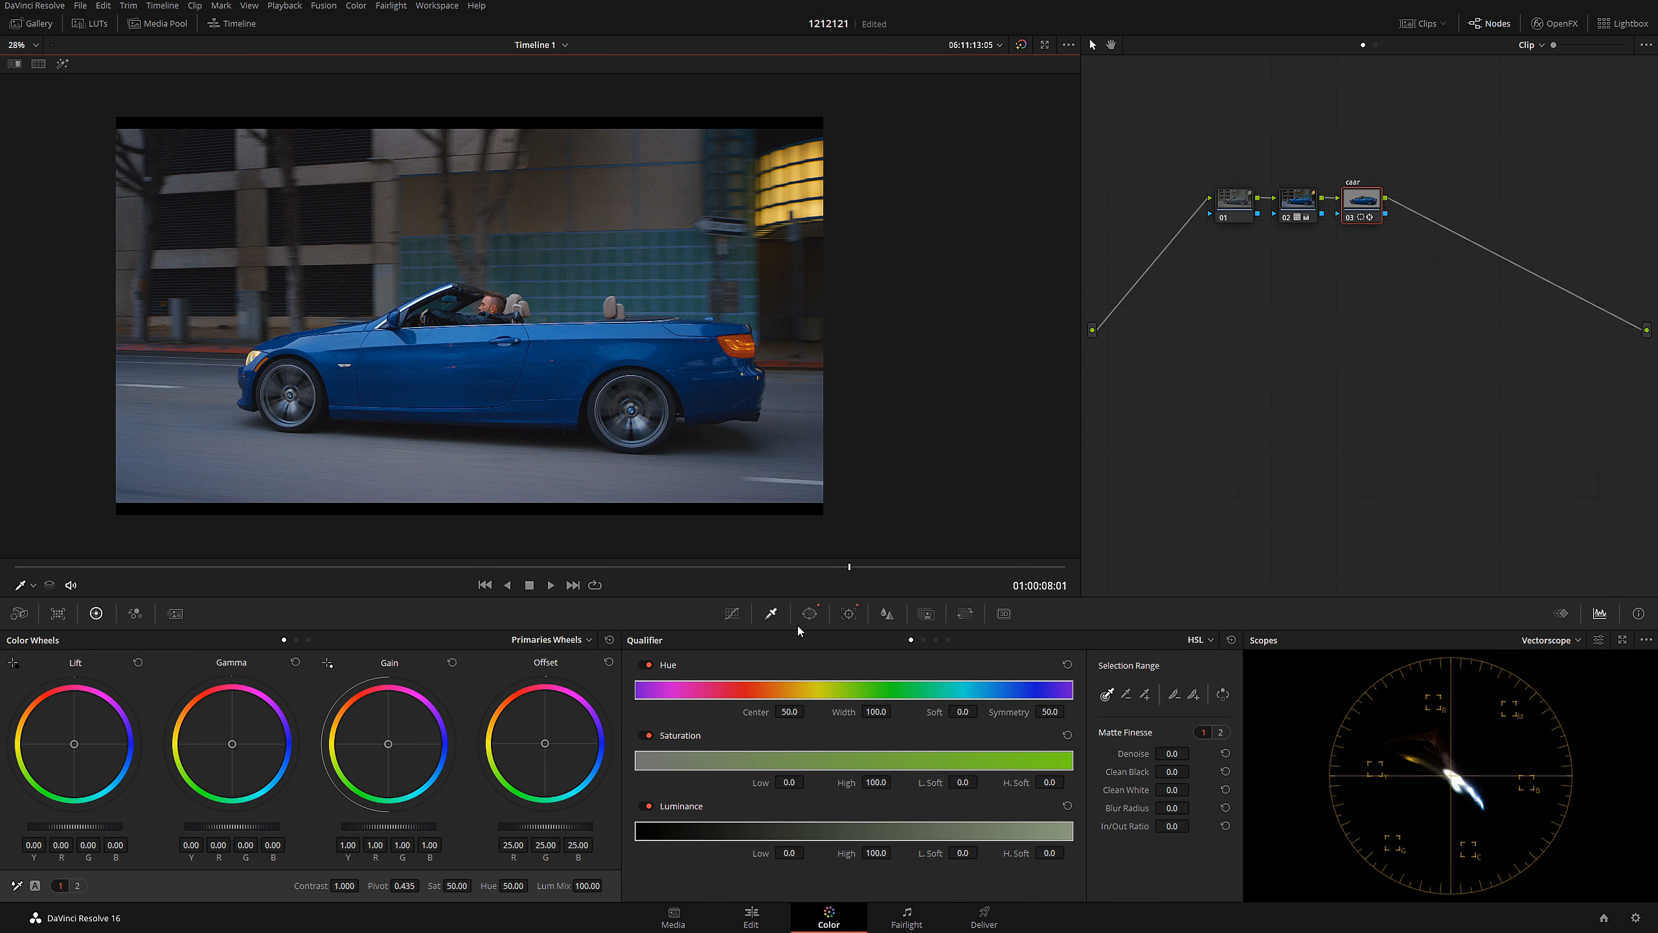
left_click(732, 616)
left_click(1162, 639)
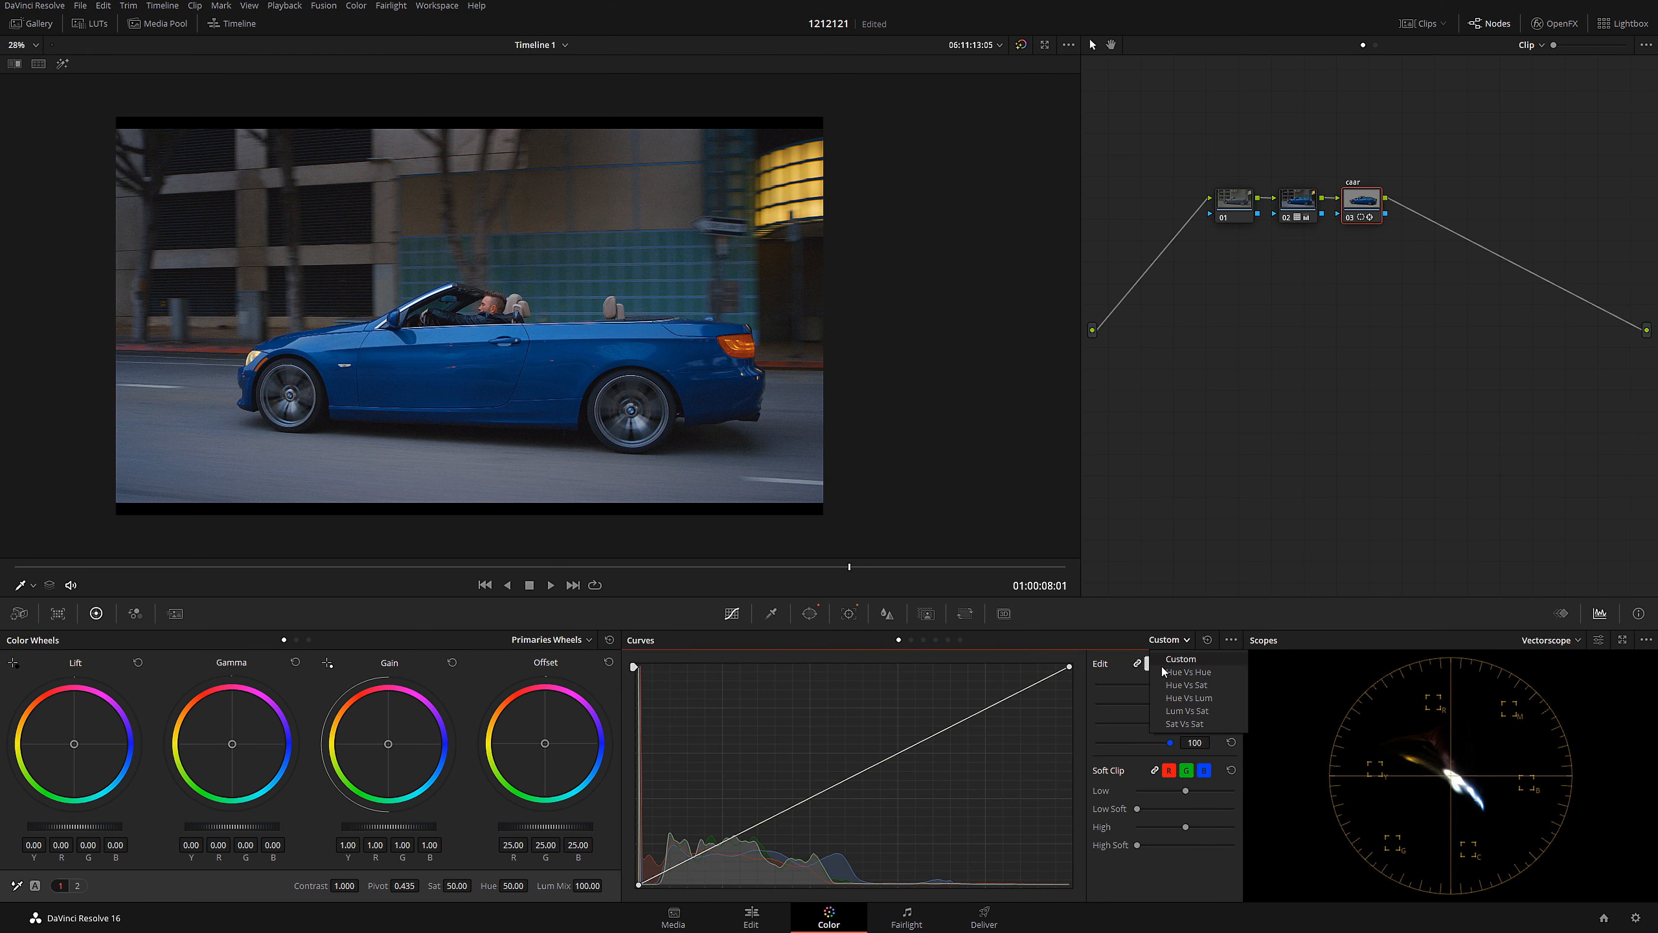
left_click(1180, 676)
left_click(583, 354)
left_click_drag(981, 764, 979, 792)
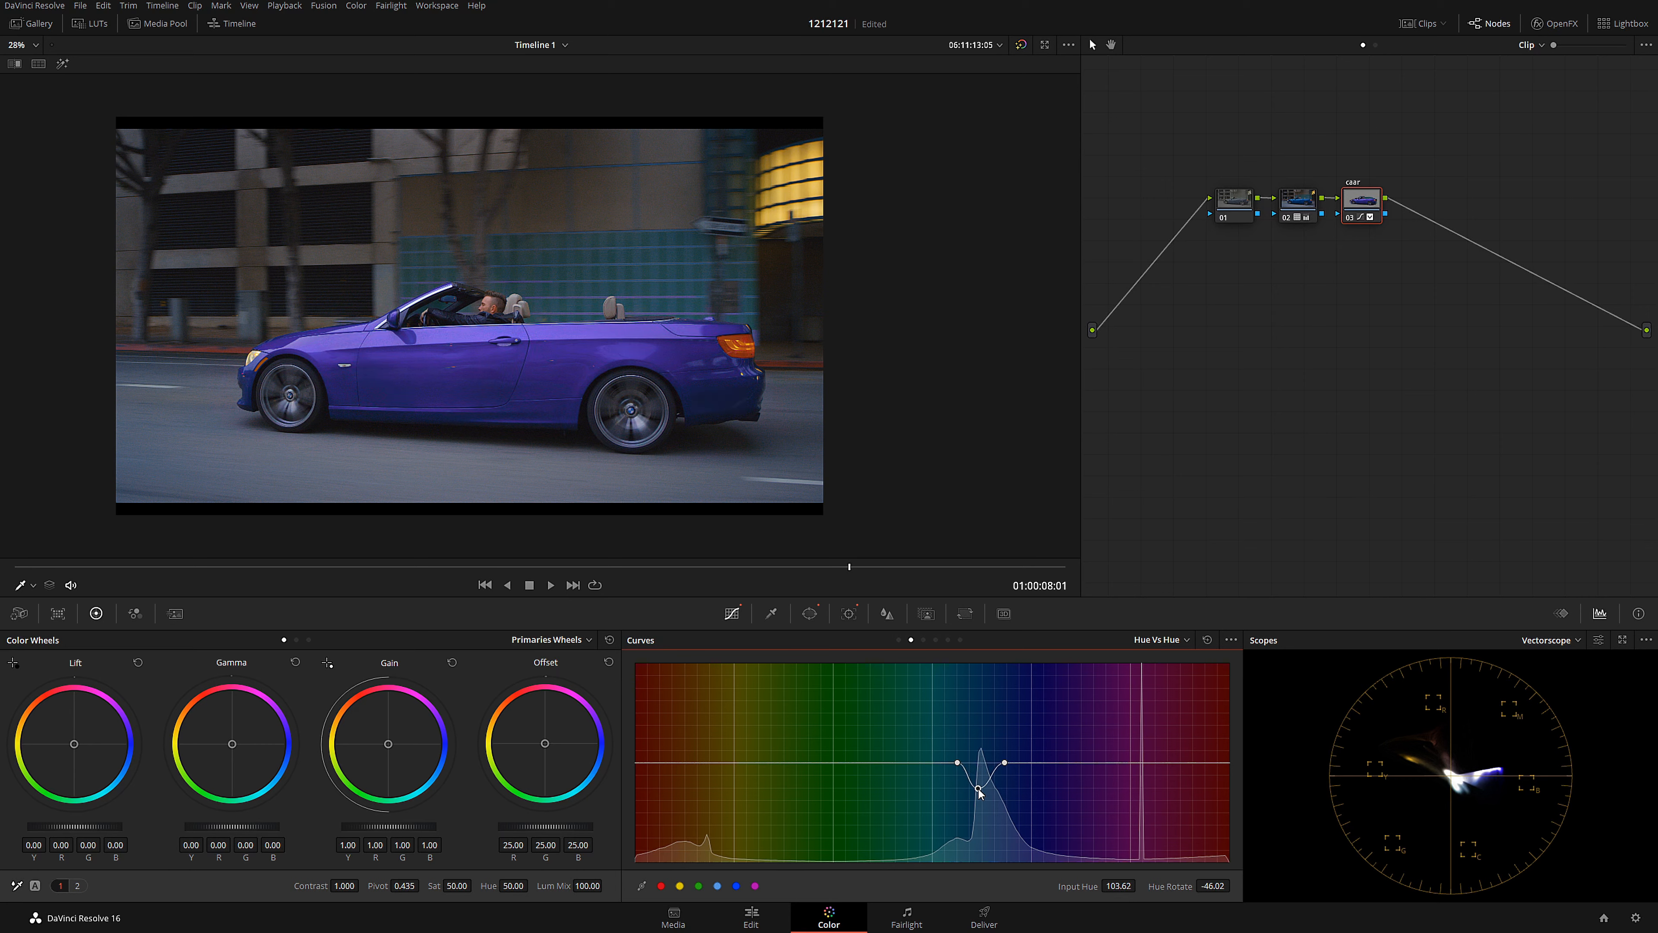
- Widen the affected hue range on both sides of the Hue Vs Hue point and scrub through the clip to check the car's color
left_click_drag(746, 575, 503, 566)
left_click_drag(1007, 766, 1059, 767)
left_click_drag(954, 761, 933, 768)
left_click_drag(654, 566, 721, 547)
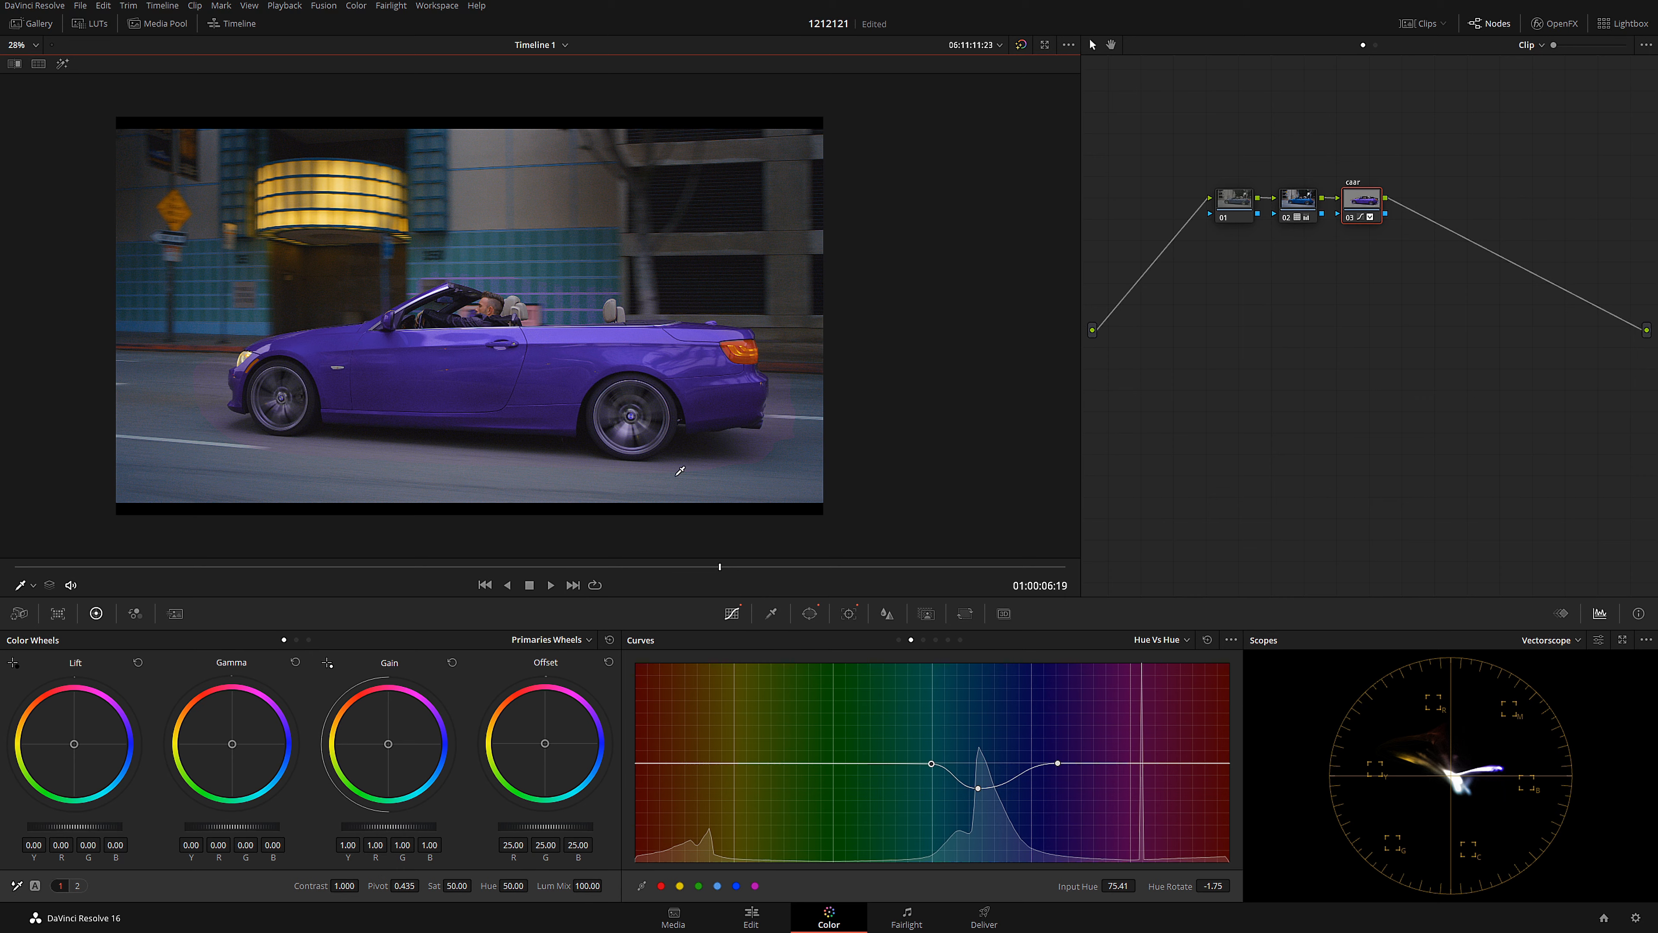
left_click_drag(756, 567, 269, 567)
- Show the clip thumbnails, open clip 05, the laundromat portrait, move to 01:00:53:03, and add a second serial node
left_click(1422, 23)
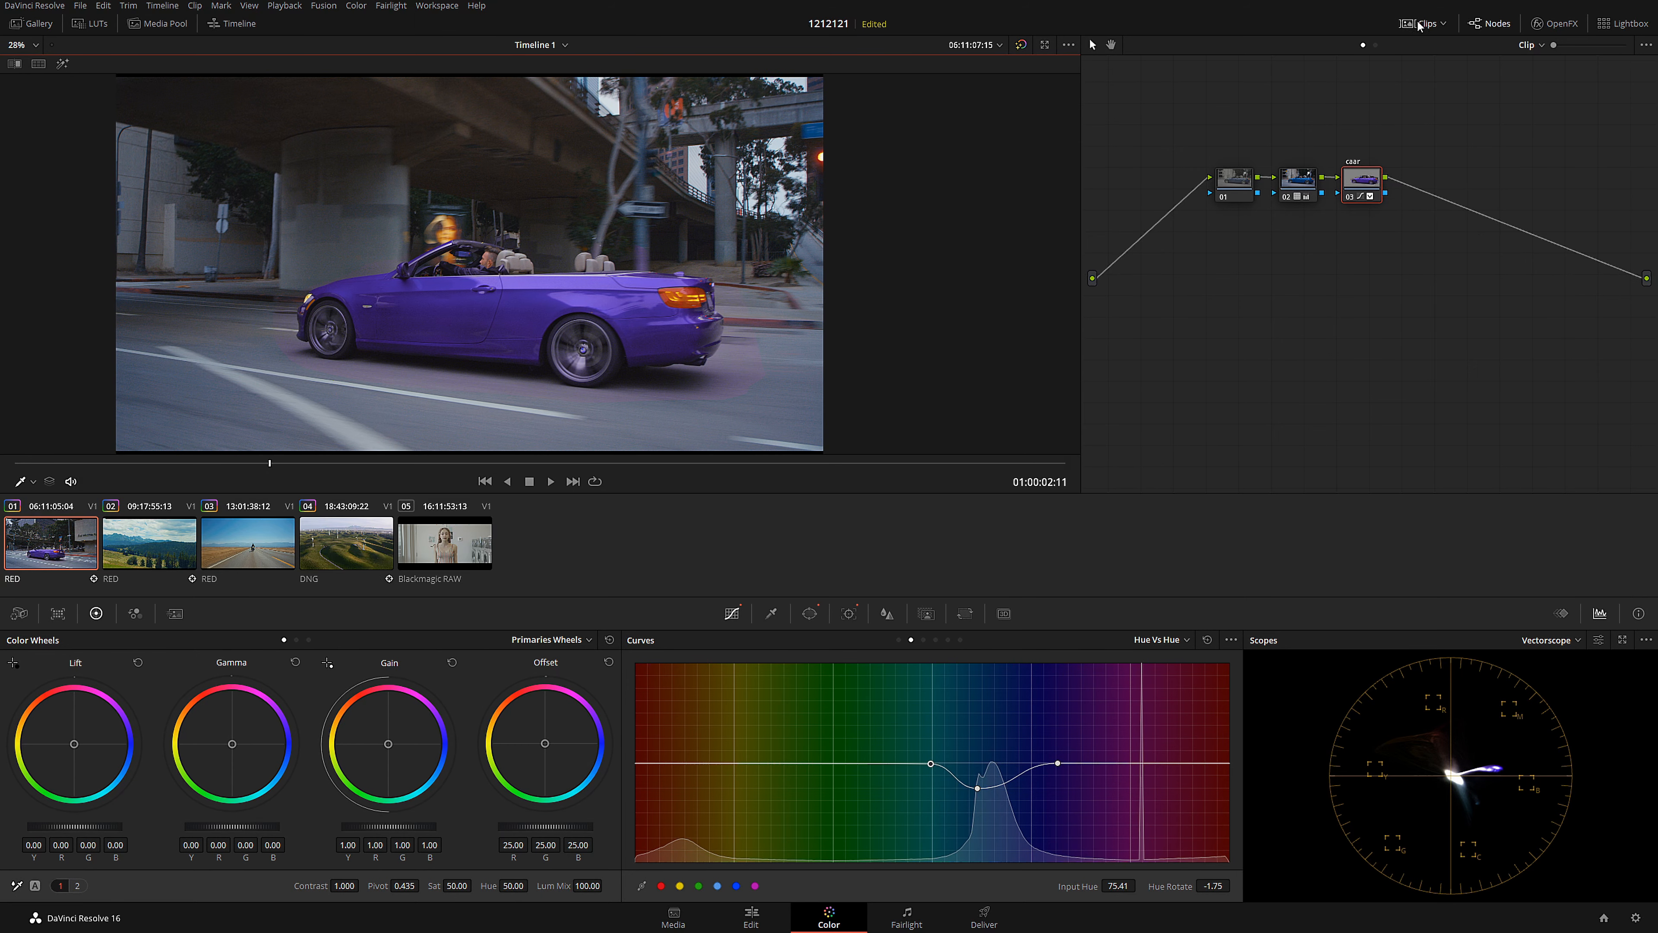
left_click(490, 536)
key("space")
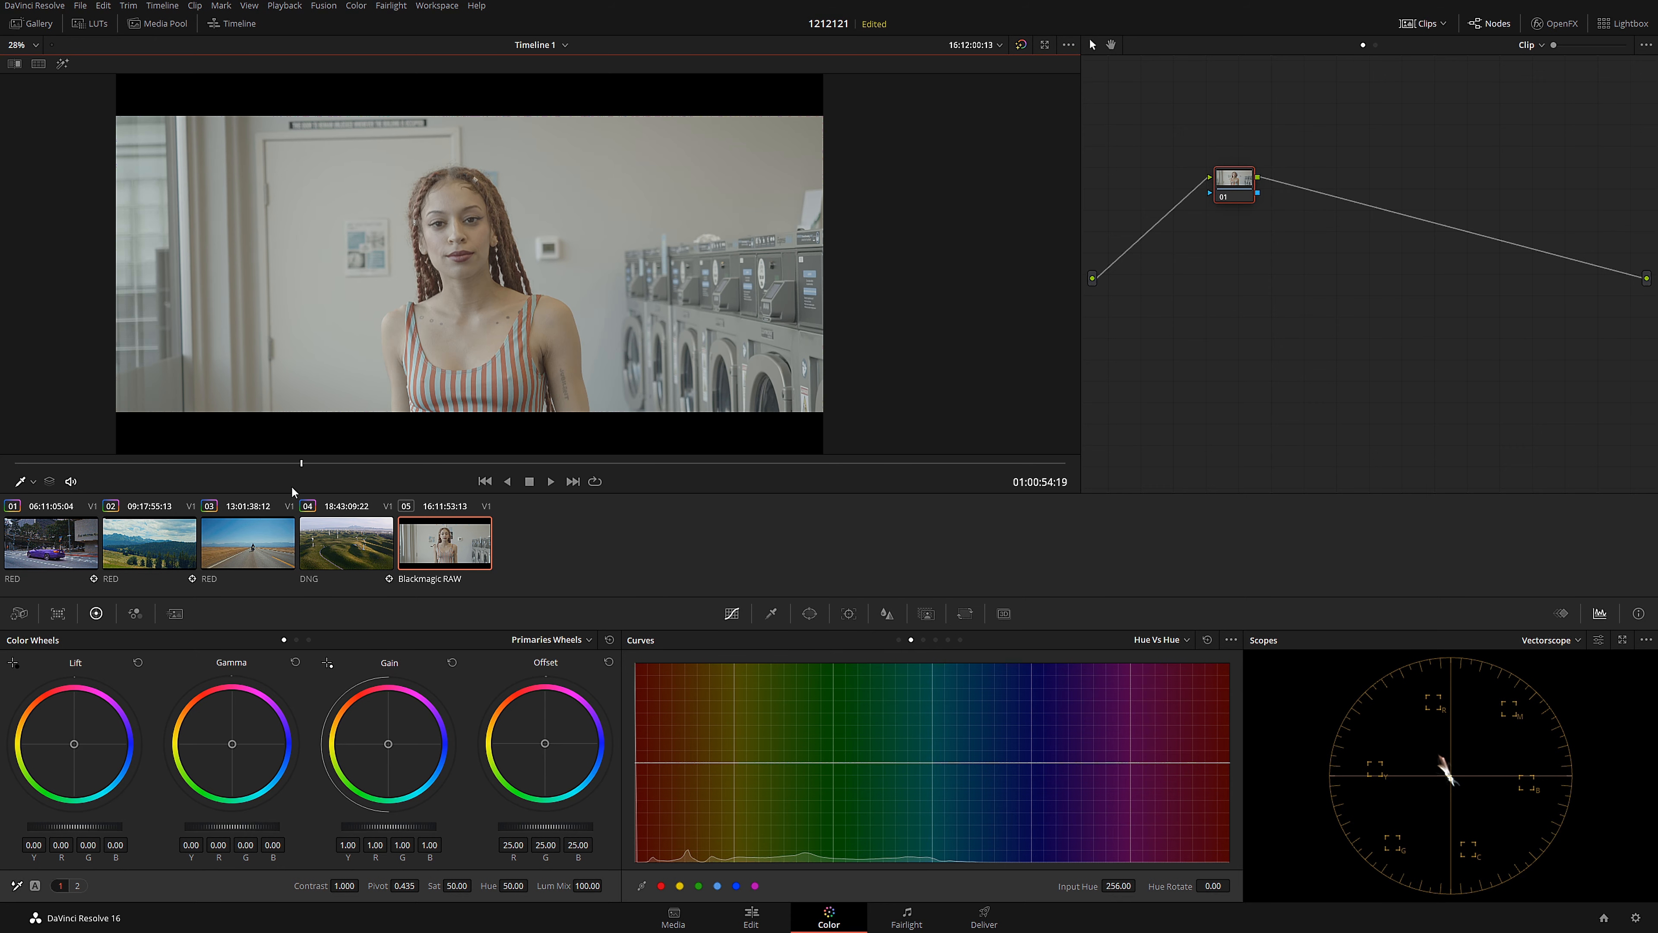
left_click_drag(292, 488, 288, 487)
key("alt+s")
- Apply an ORIGAMI LUT from the BMPCC 4k 6K LOG folder to node 02, and scrub through the portrait clip to check it
left_click(91, 23)
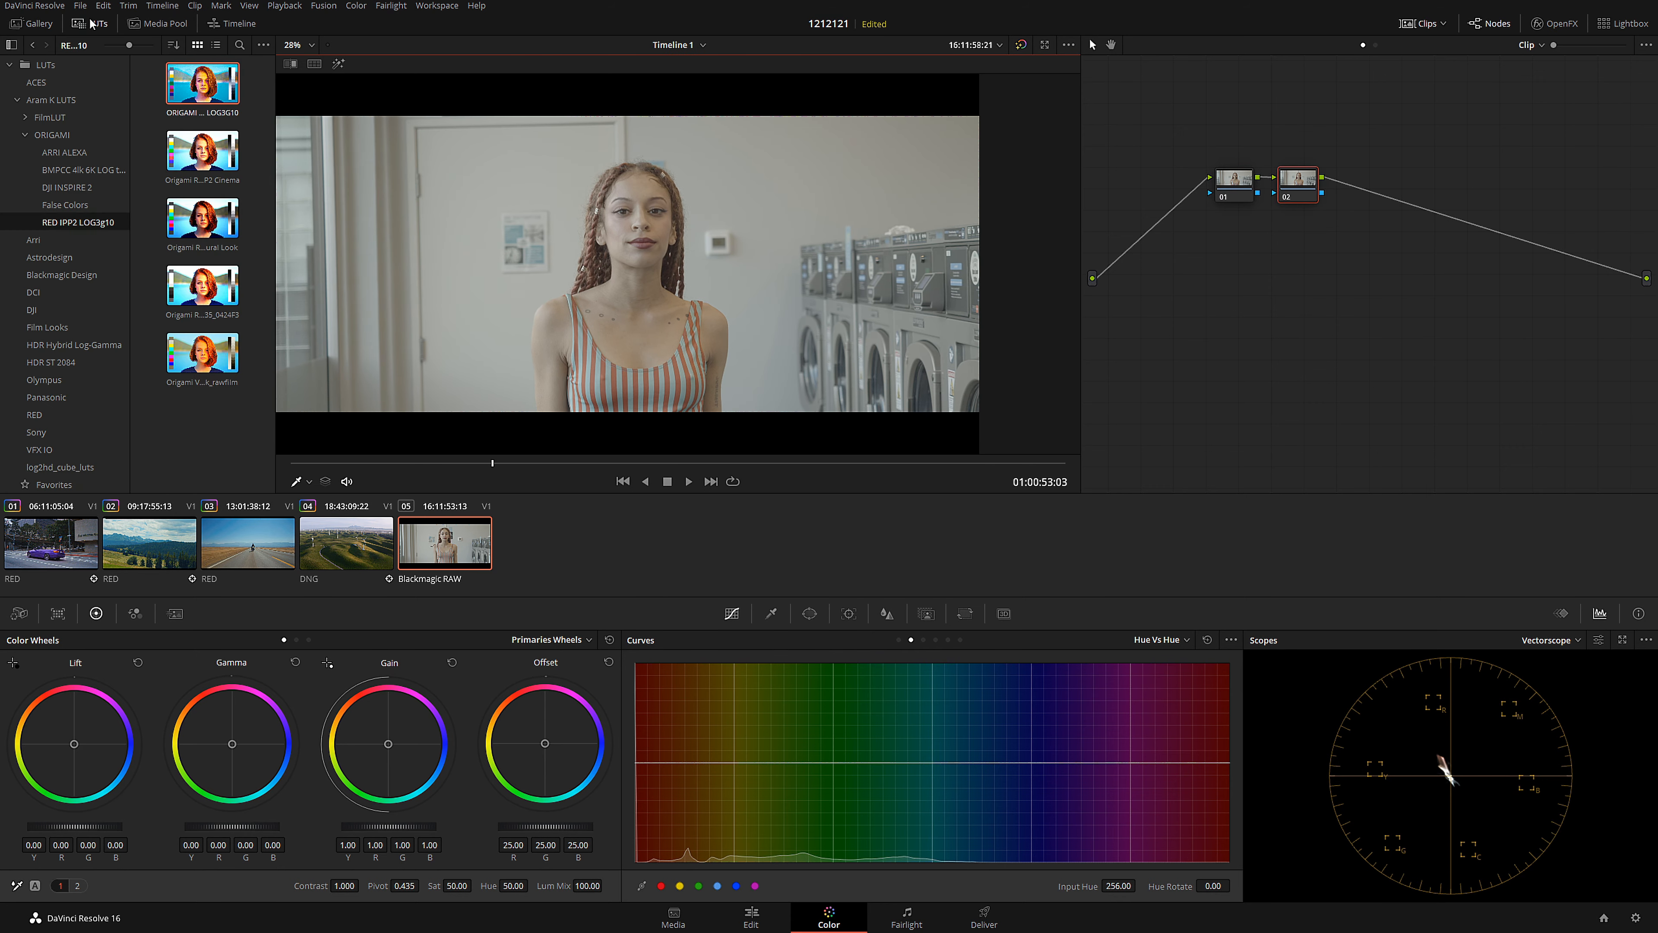
left_click(83, 170)
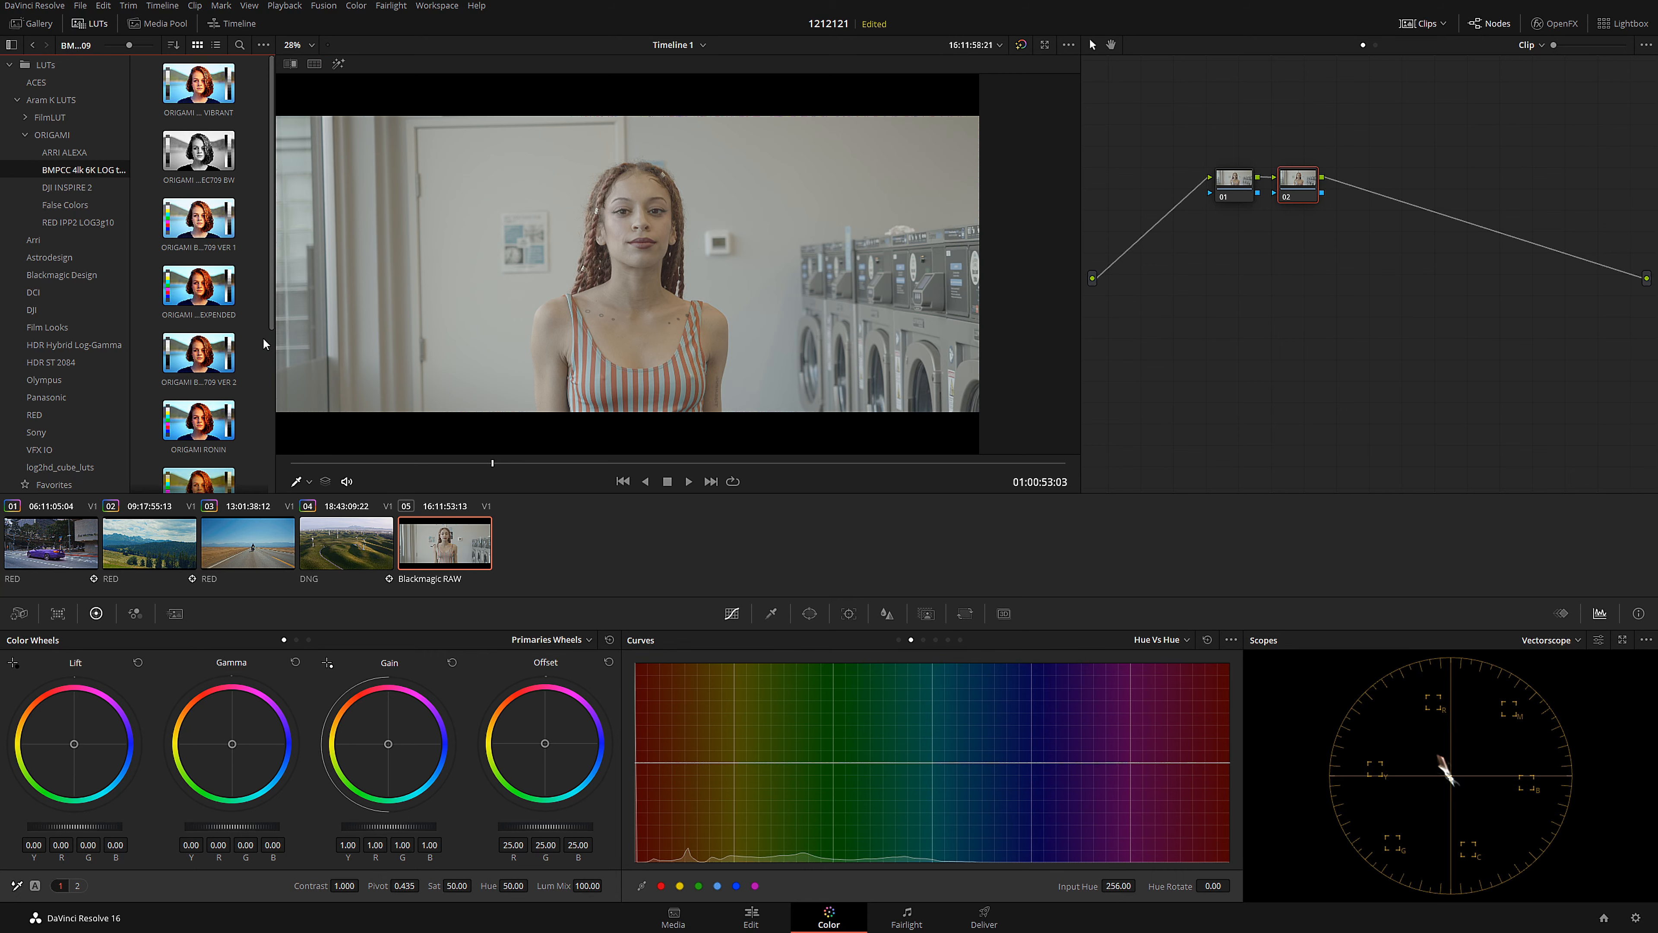
scroll(264, 344, "down", 1)
left_click_drag(198, 357, 1298, 183)
left_click(90, 23)
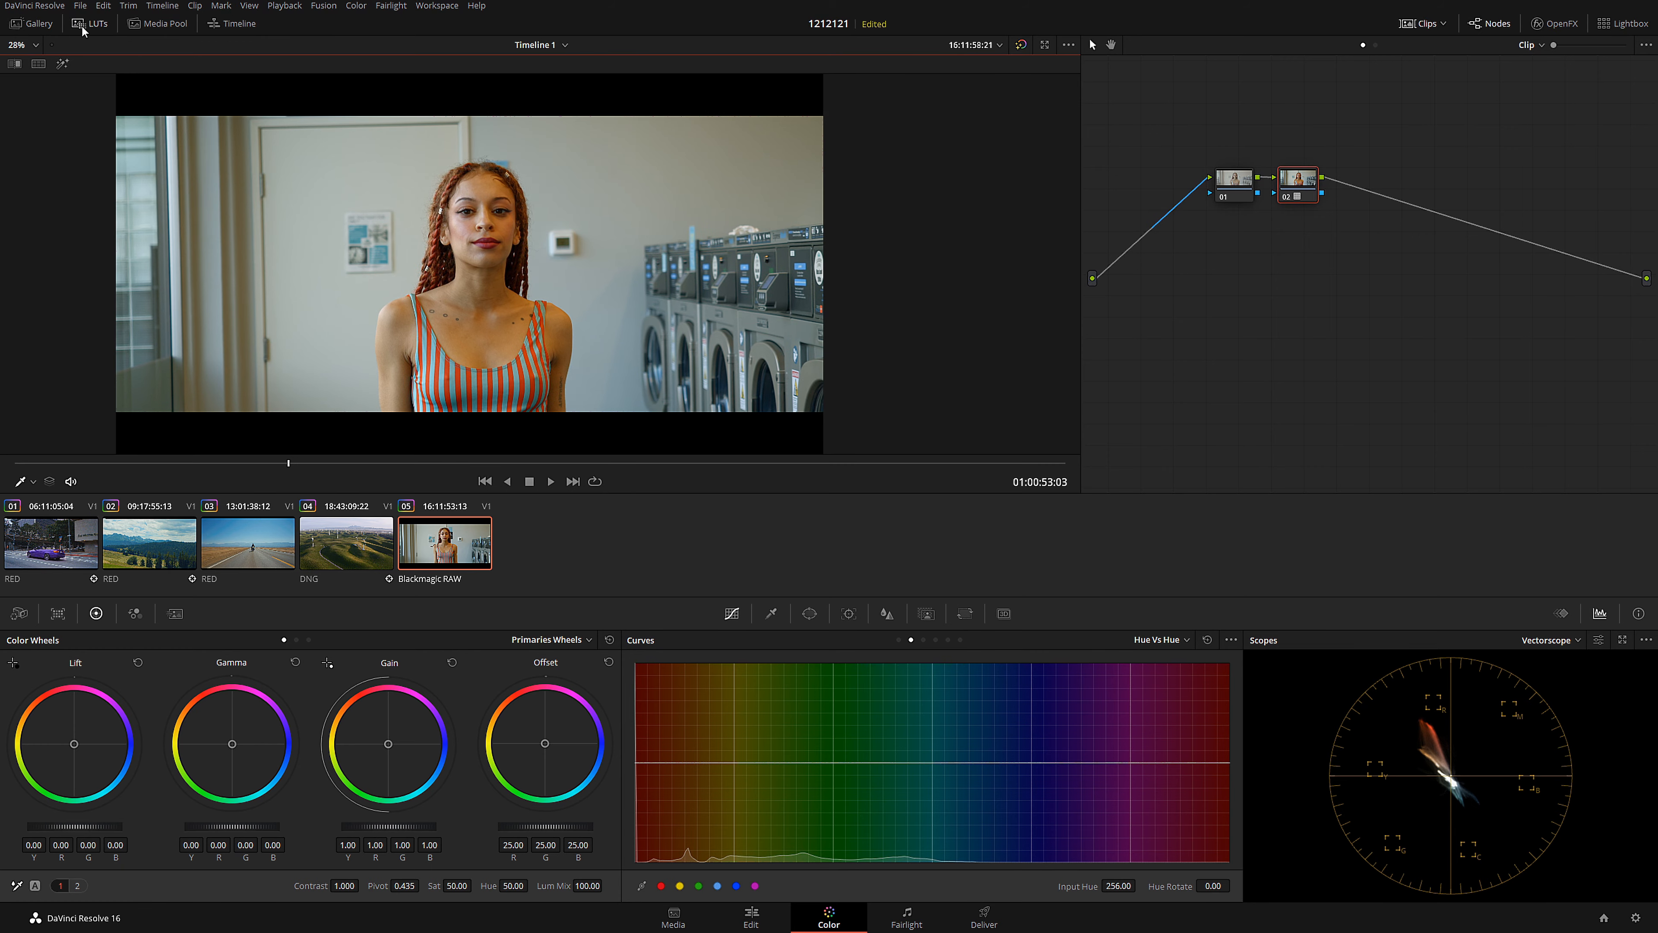
scroll(353, 298, "up", 1)
left_click_drag(115, 464, 171, 483)
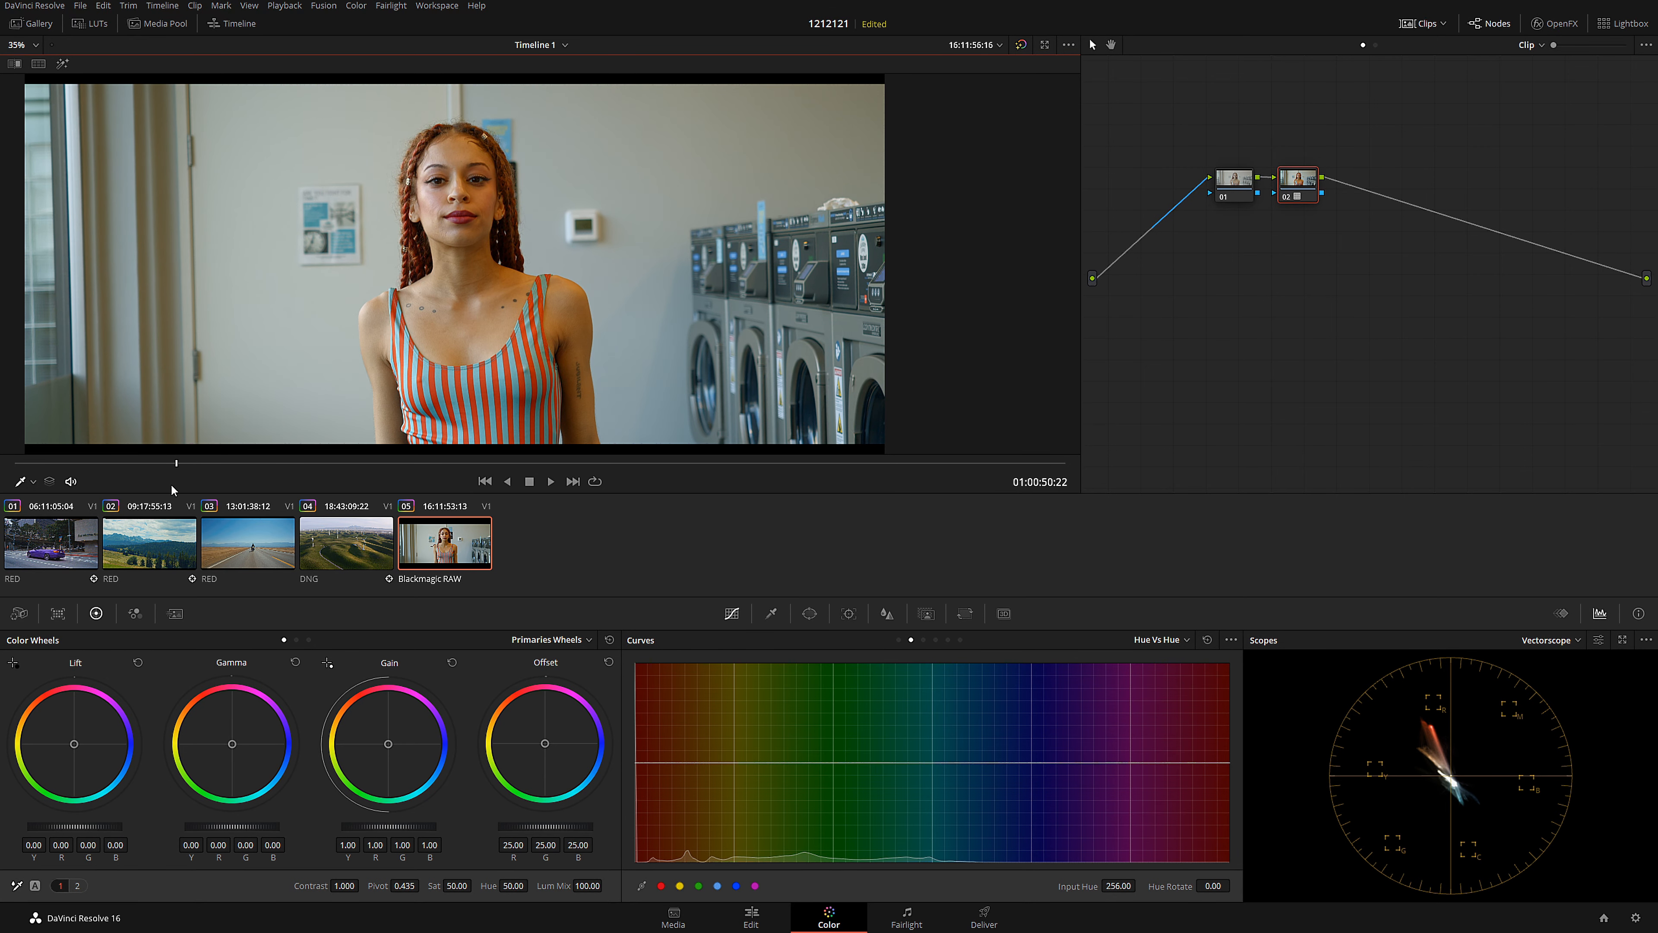